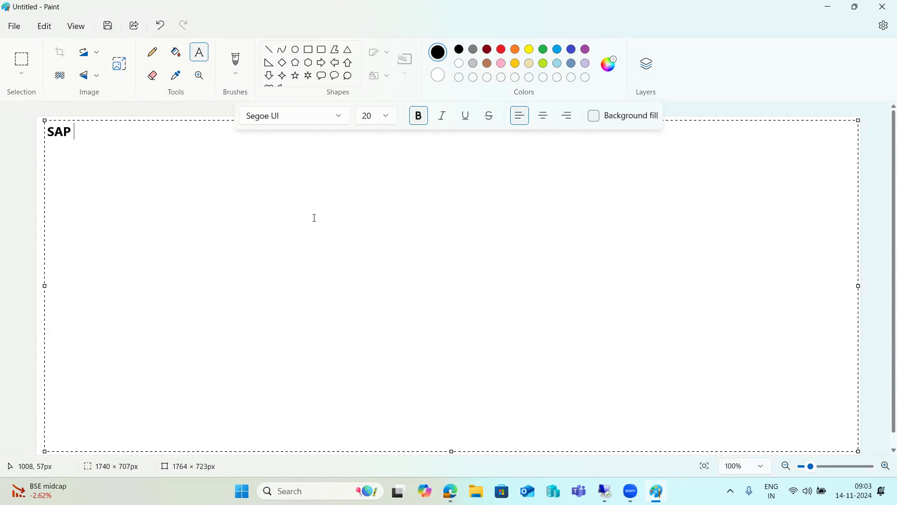
# - Replace the SAP text with a 'SUM TOOL -' heading and a '---' line beneath it
pyautogui.hotkey('ctrl', 'a')
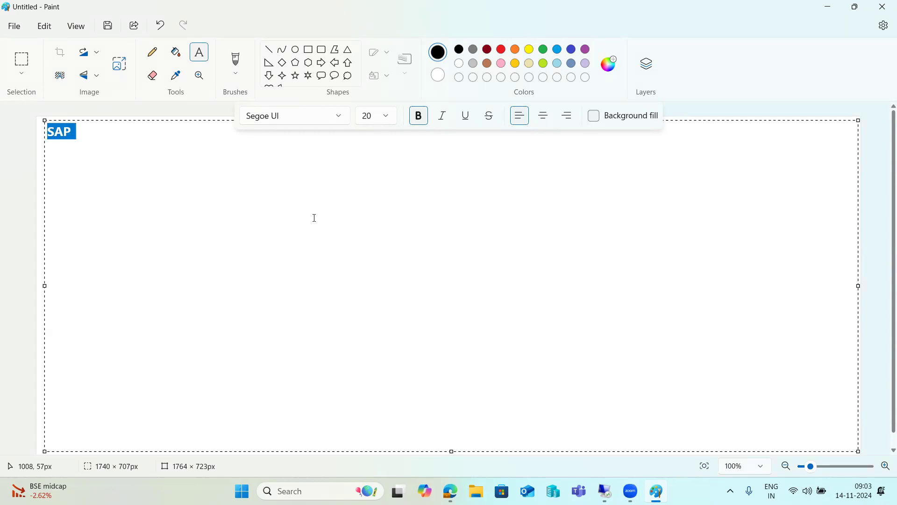
pyautogui.write('SUM ')
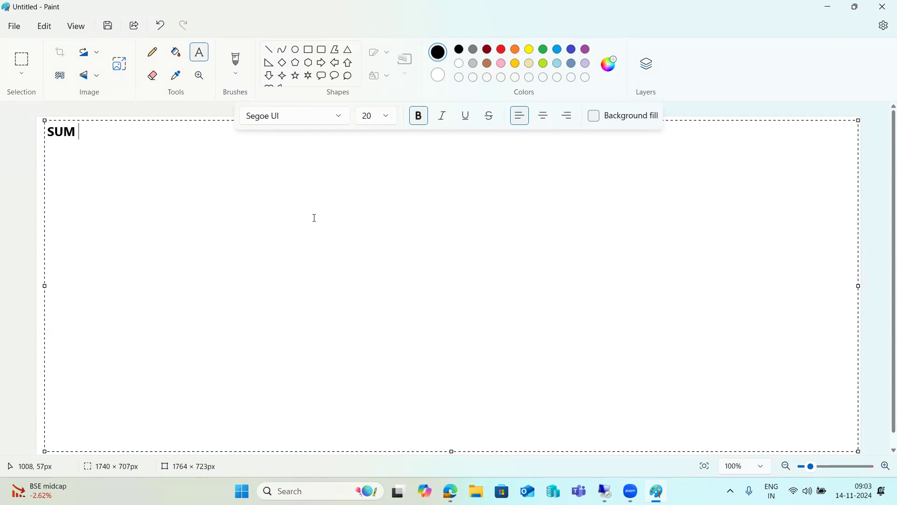
pyautogui.write('TOOL -')
pyautogui.press('Return')
pyautogui.write('SPAM/')
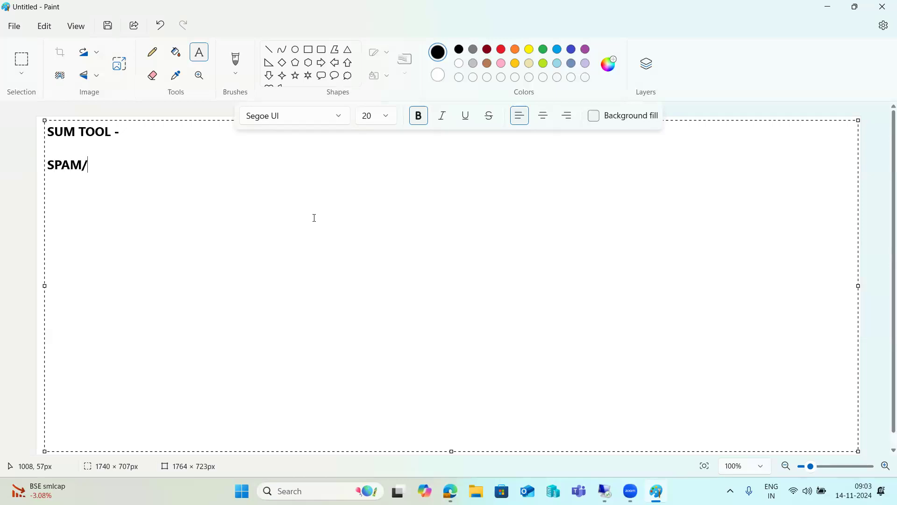
pyautogui.write('SAINT -')
pyautogui.press('BackSpace')
pyautogui.press('BackSpace')
pyautogui.press('BackSpace')
pyautogui.press('BackSpace')
pyautogui.press('BackSpace')
pyautogui.press('BackSpace')
pyautogui.press('BackSpace')
pyautogui.press('BackSpace')
pyautogui.press('BackSpace')
pyautogui.press('BackSpace')
pyautogui.press('BackSpace')
pyautogui.press('BackSpace')
pyautogui.press('BackSpace')
pyautogui.write('-')
pyautogui.press('BackSpace')
pyautogui.write('---')
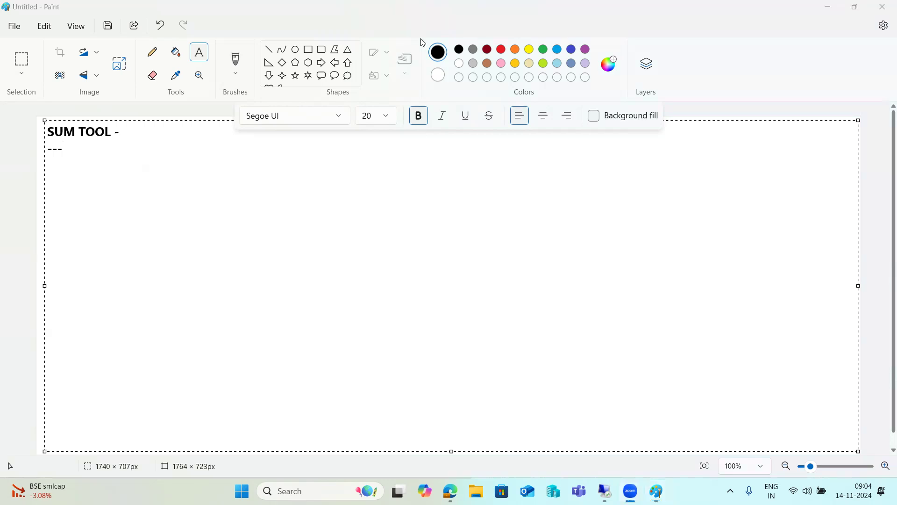
# - Add step '1)We need to check the current PL and Latest PL .' under the dashes
pyautogui.click(141, 160)
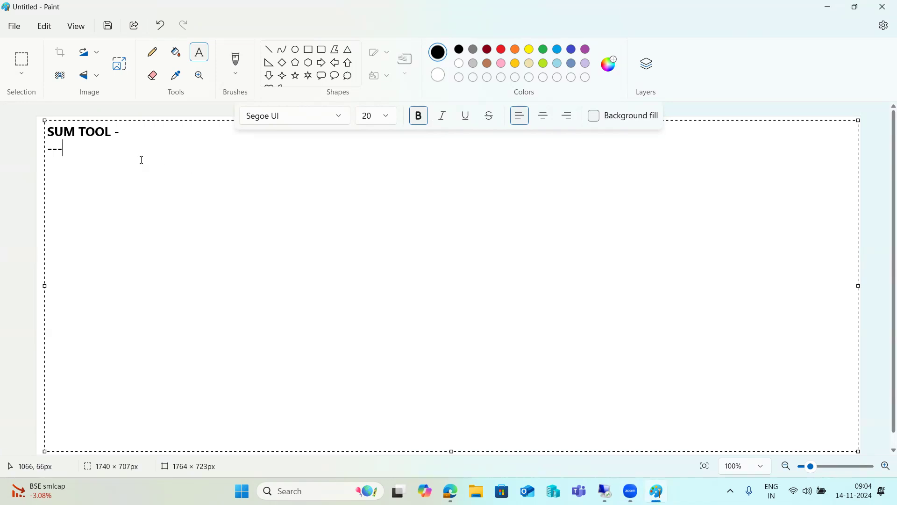
pyautogui.press('Return')
pyautogui.write('1)')
pyautogui.write('We need ')
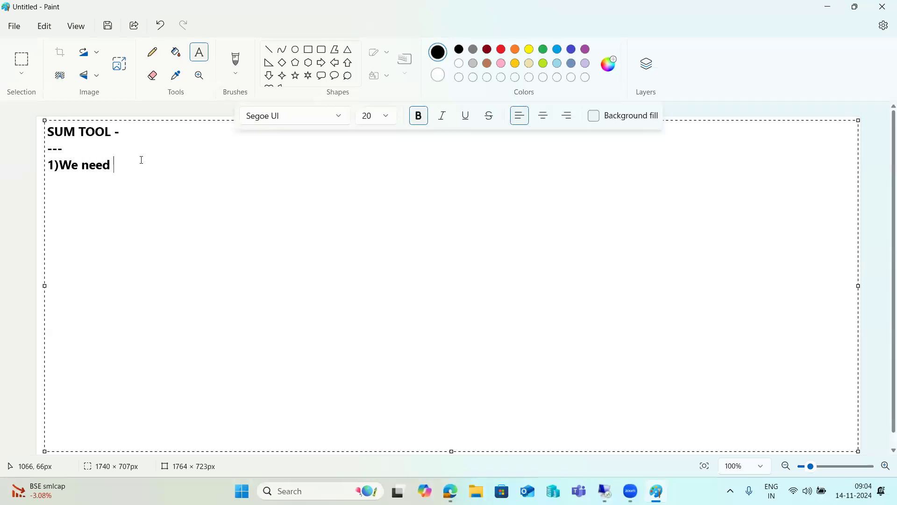
pyautogui.write('to check the current ')
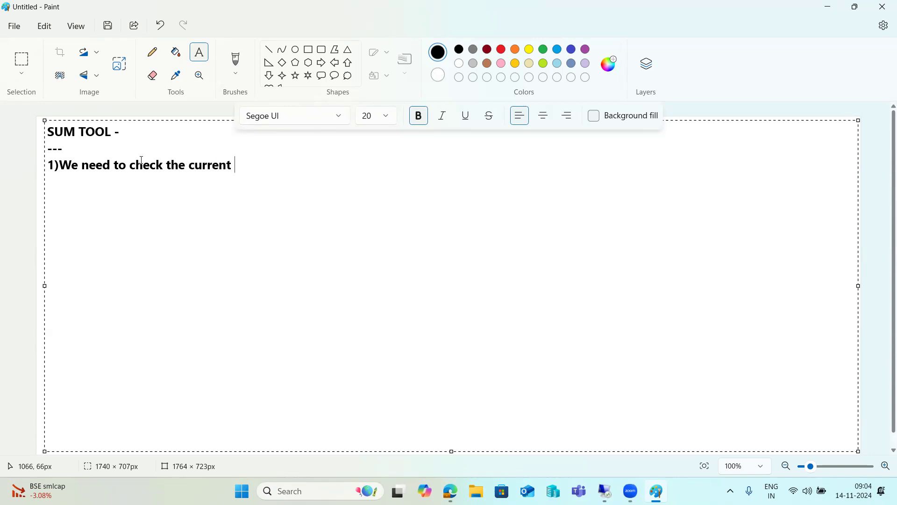
pyautogui.write('PL and Latest PL')
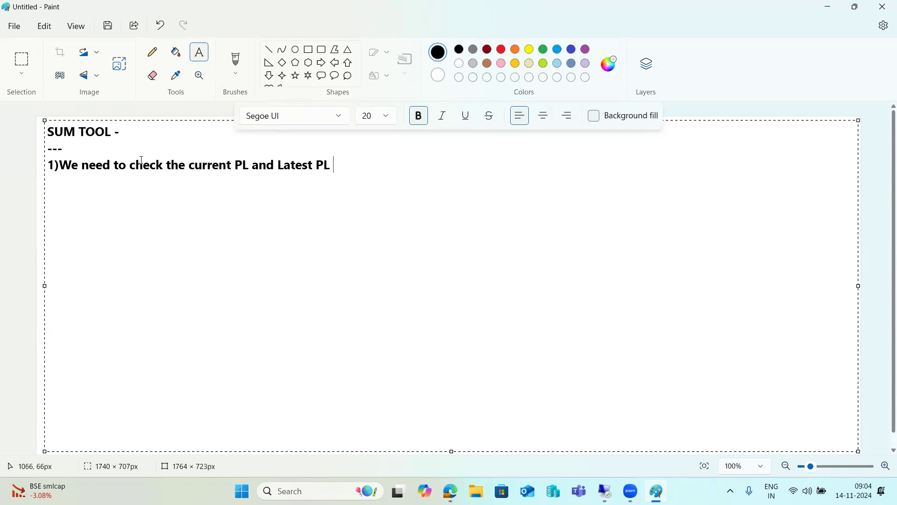
pyautogui.write('.')
# - Add step '2)Generate the stack configuration file :' on the next line
pyautogui.press('Return')
pyautogui.write('2)Generate the stack o')
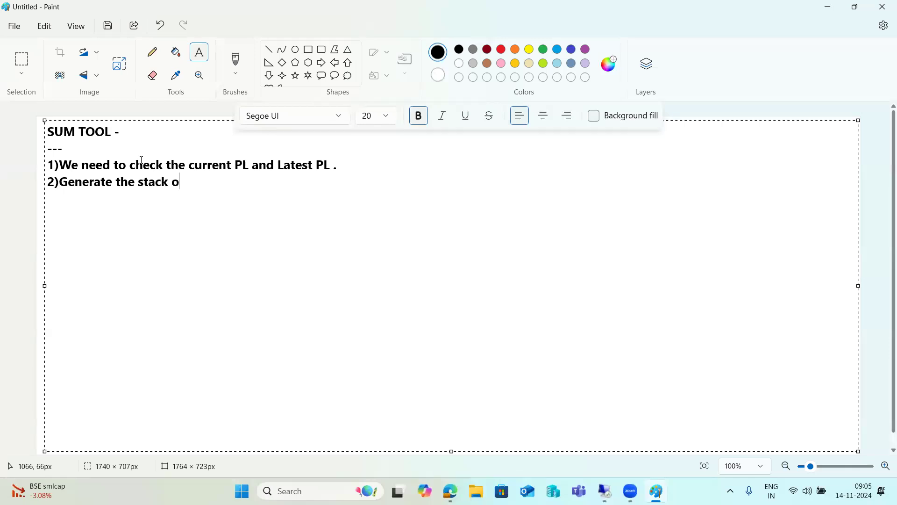
pyautogui.press('BackSpace')
pyautogui.write('configuration file')
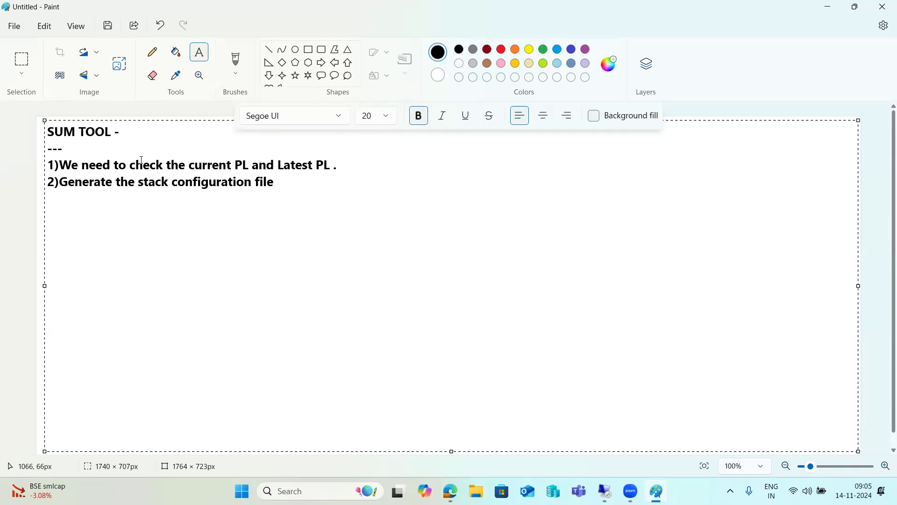
pyautogui.write(':')
pyautogui.click(354, 166)
# - Insert '2)System should be upto date in SMP-MP-Explore systems' after step 1
pyautogui.press('Return')
pyautogui.write('2')
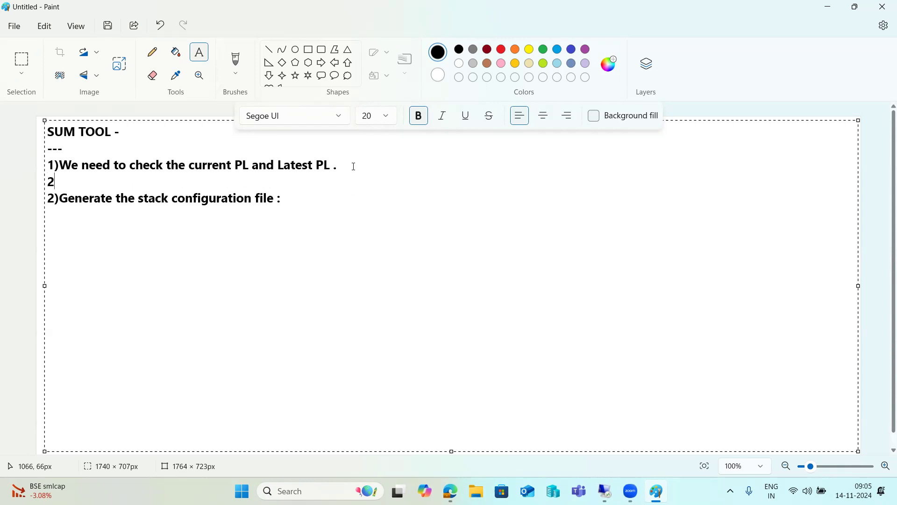
pyautogui.write(')System should be in ')
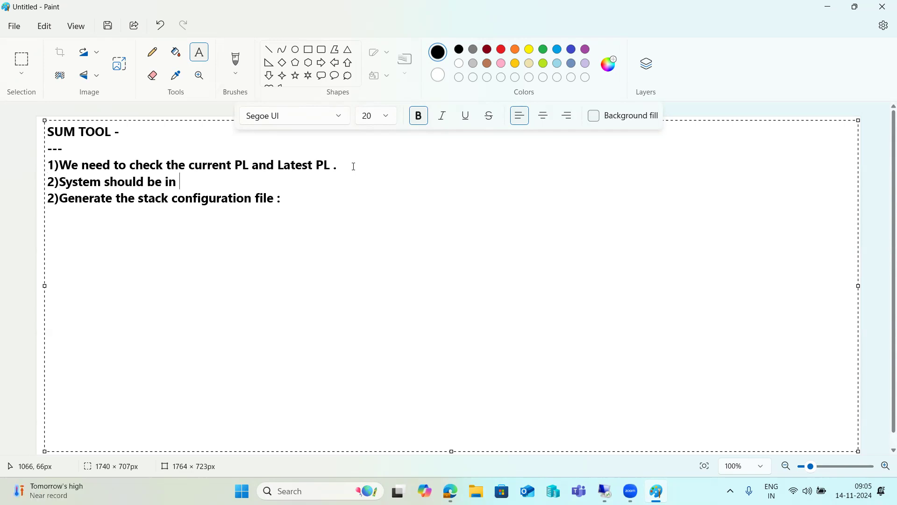
pyautogui.write('SMP-MP-E')
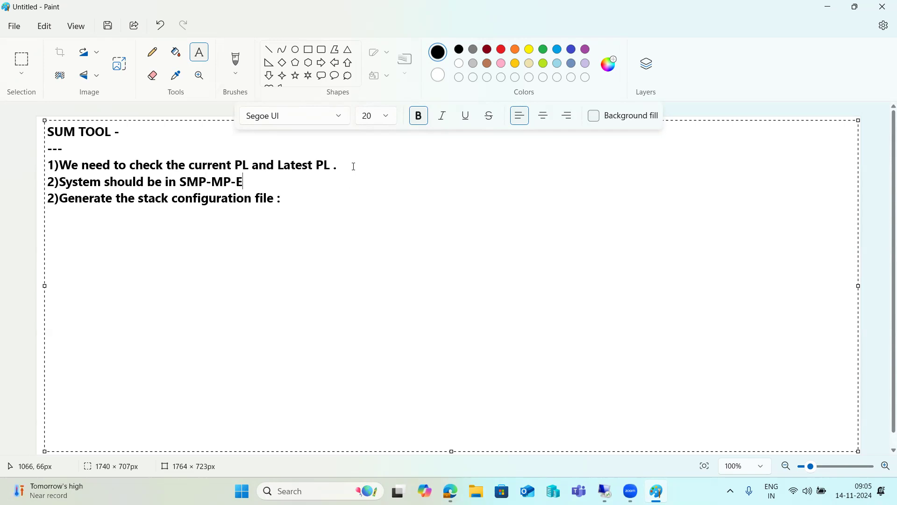
pyautogui.write('xplore systems')
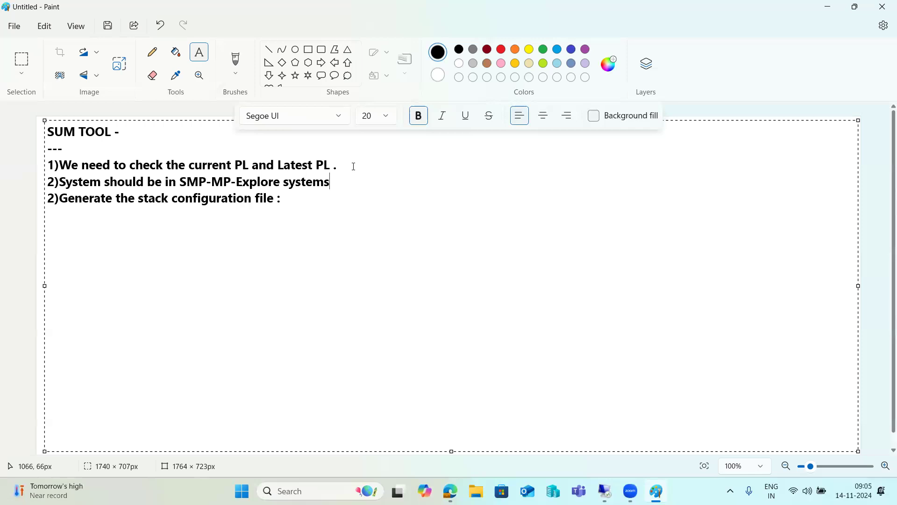
pyautogui.click(162, 182)
pyautogui.write('upto')
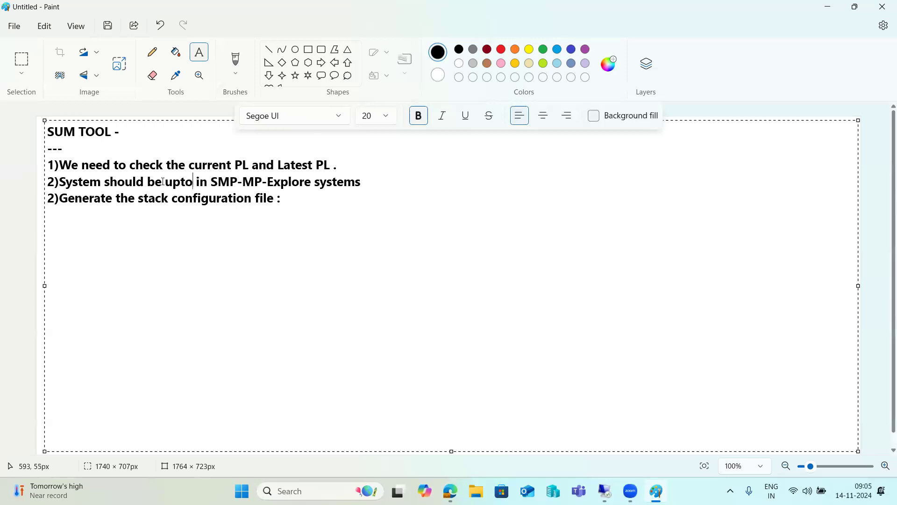
pyautogui.write(' date')
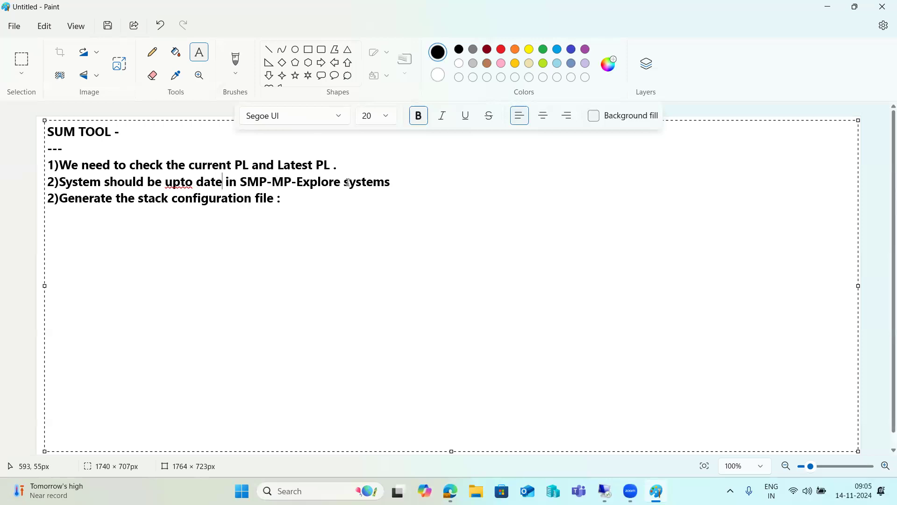
pyautogui.moveTo(300, 182); pyautogui.dragTo(391, 186)
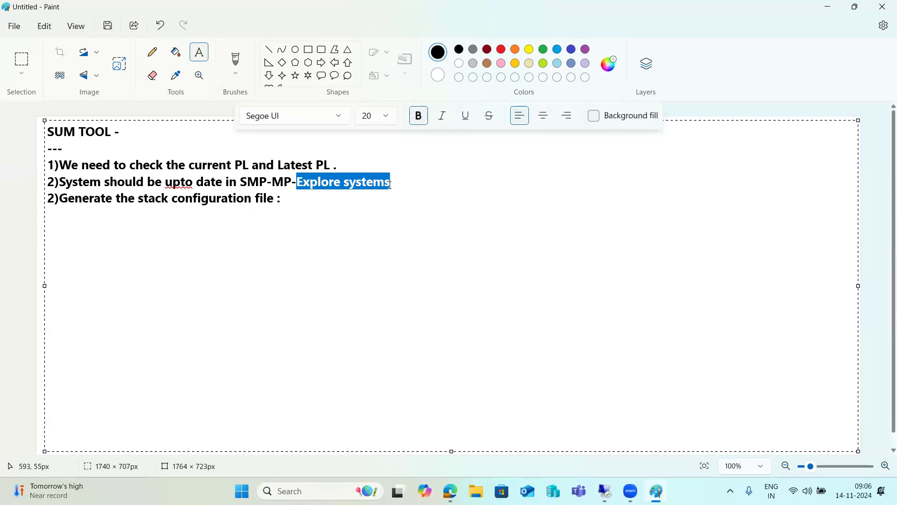
pyautogui.click(362, 183)
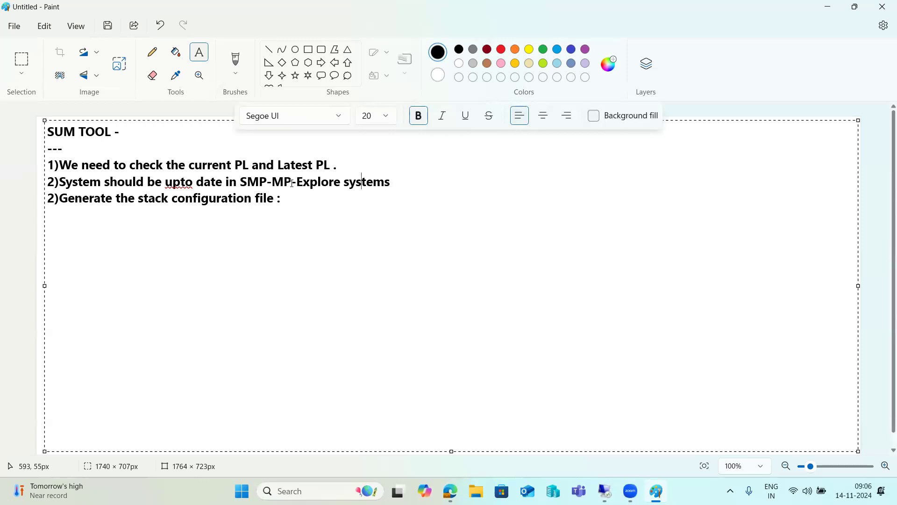
pyautogui.moveTo(297, 182); pyautogui.dragTo(391, 188)
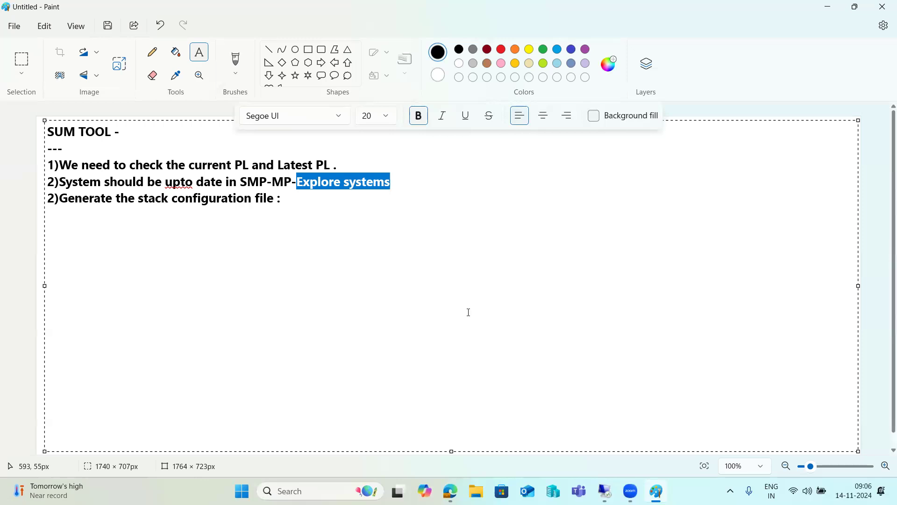
pyautogui.moveTo(98, 183); pyautogui.dragTo(394, 182)
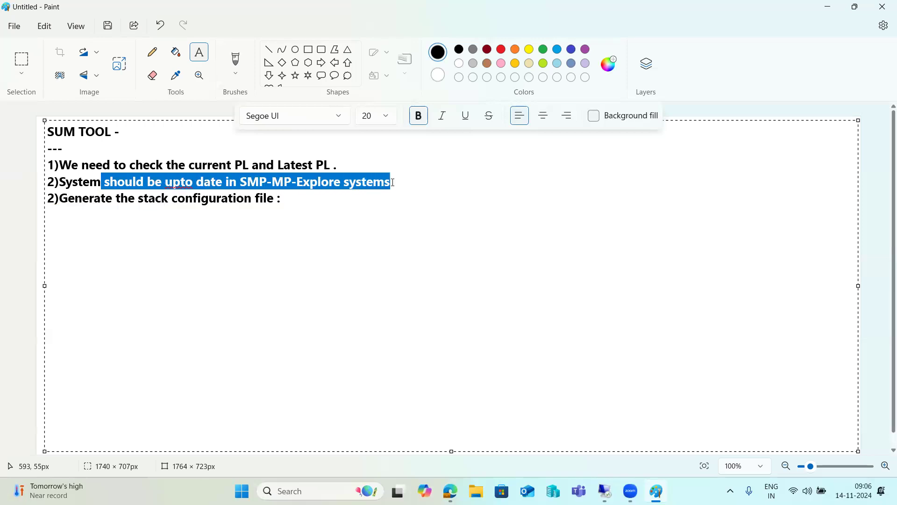
pyautogui.moveTo(109, 198); pyautogui.dragTo(292, 201)
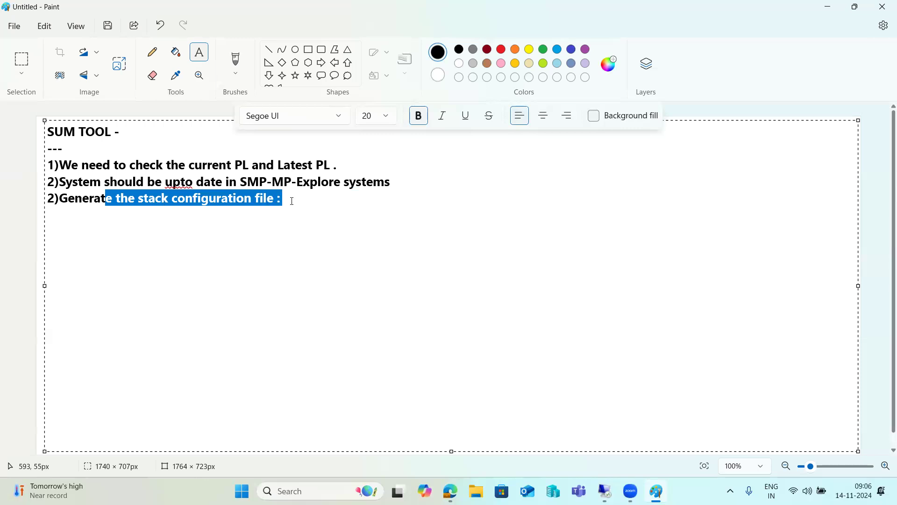
pyautogui.click(292, 201)
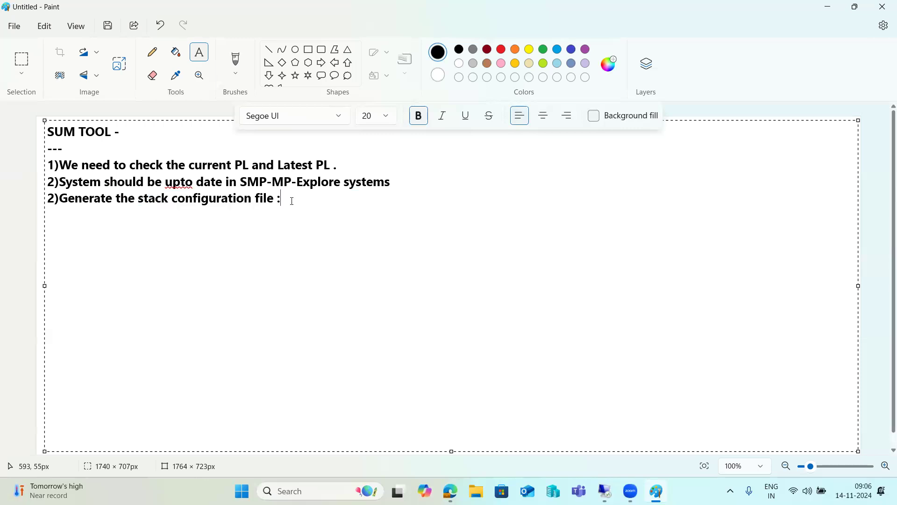
# - Correct 'upto' to 'up to' from the spelling suggestions and add a line below
pyautogui.click(185, 182)
pyautogui.click(173, 183)
pyautogui.rightClick(181, 183)
pyautogui.moveTo(280, 224)
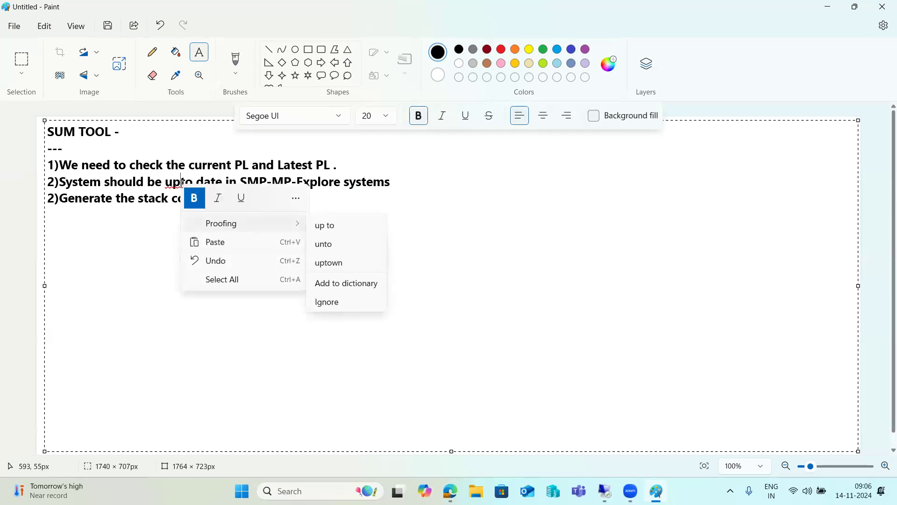
pyautogui.click(319, 226)
pyautogui.click(325, 205)
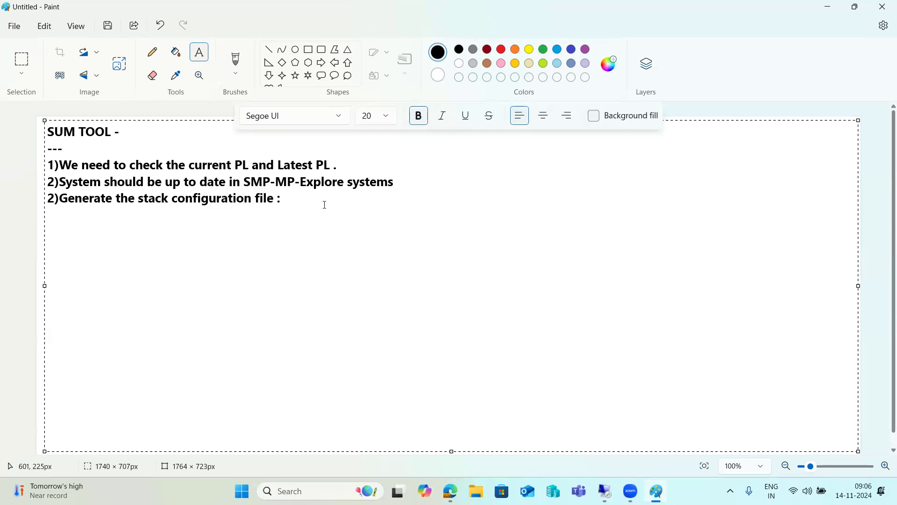
pyautogui.click(400, 182)
pyautogui.press('Return')
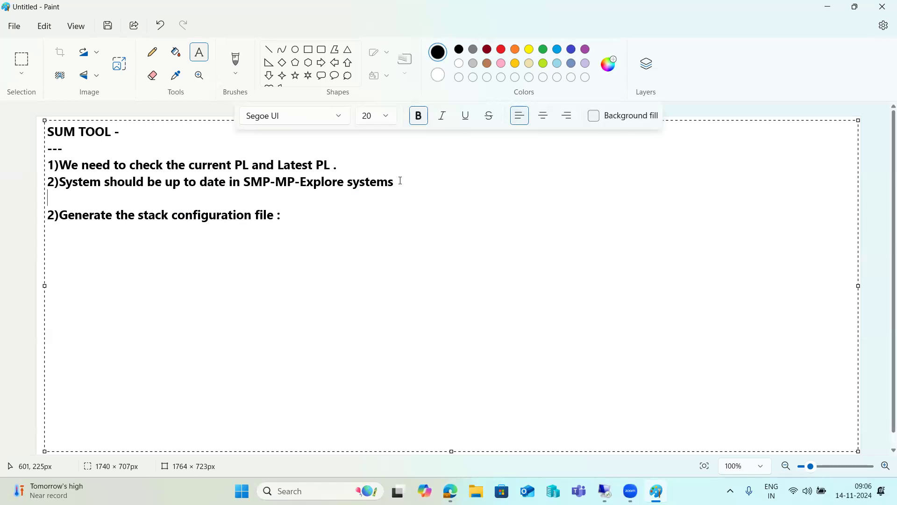
# - Add 'In case if system not up to date --' with sub-point A on RZ70 pushing to SOLMAN SLD/LMDB
pyautogui.write('In case if system')
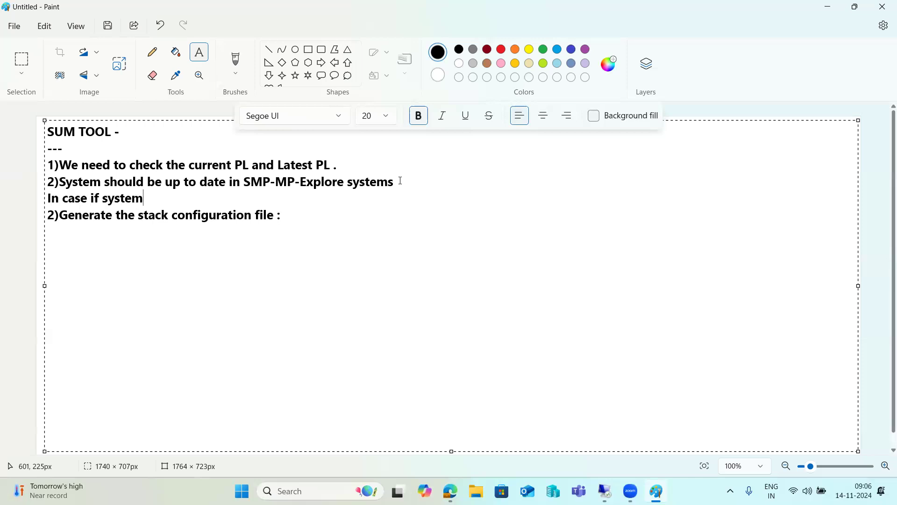
pyautogui.write(' not up to date --')
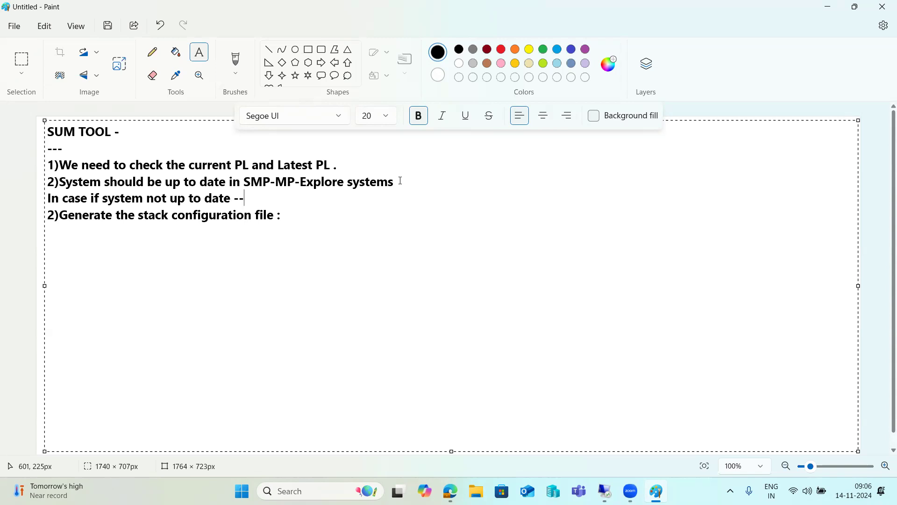
pyautogui.press('Return')
pyautogui.write('A)')
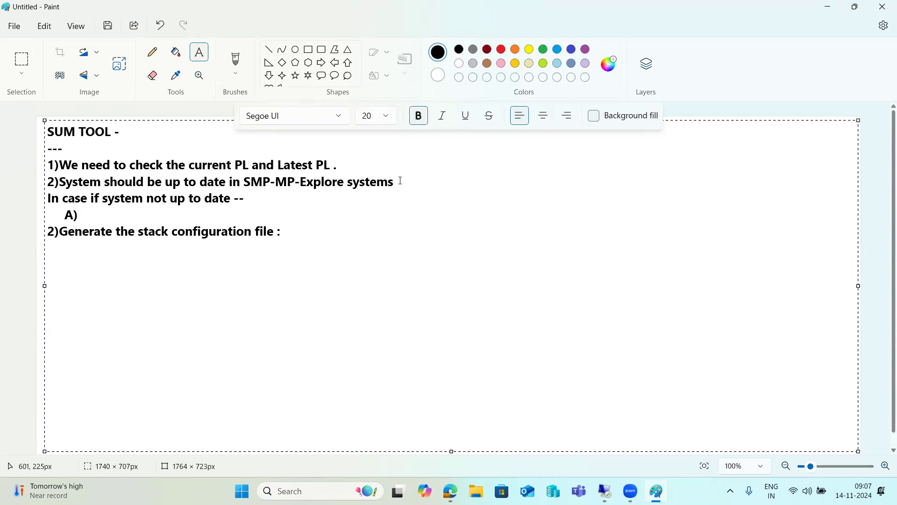
pyautogui.write(' System-RZ70 --Push the data to SOLMAN SLD --LMDB --')
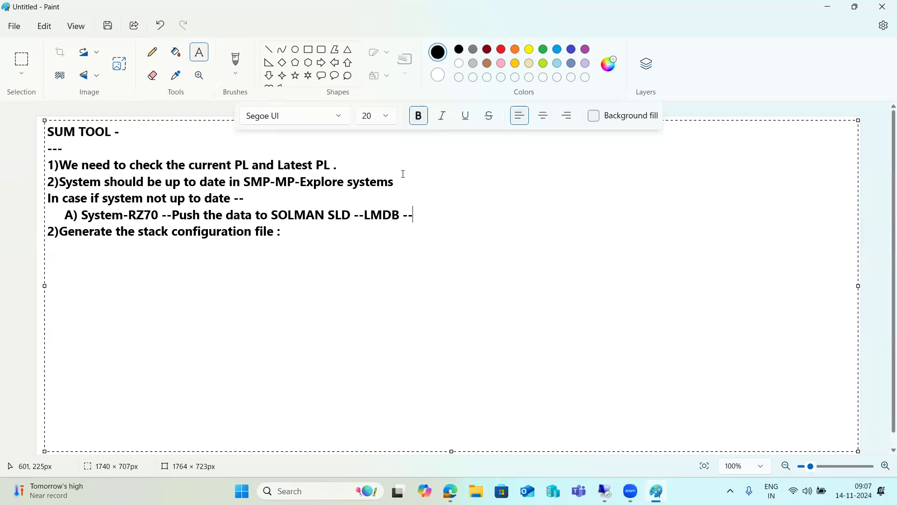
pyautogui.write('>SMP-MP-Explore system.')
# - Add line 'B) Manually download the sysinfo.xml file from SAINT and upload into'
pyautogui.press('Return')
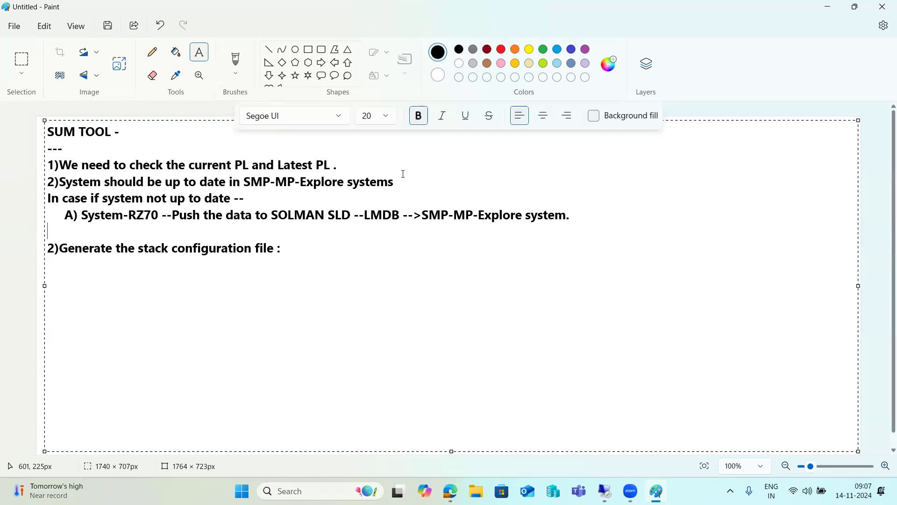
pyautogui.write('B)')
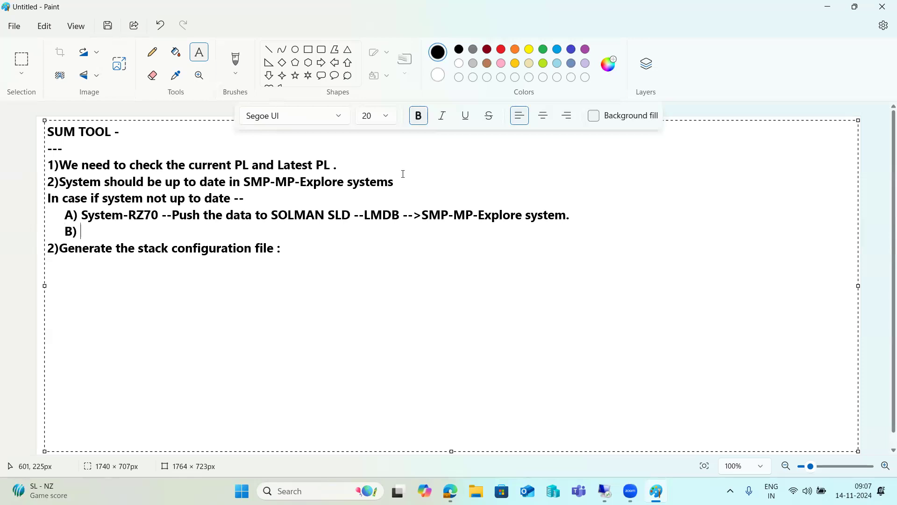
pyautogui.write(' Manually download the syst')
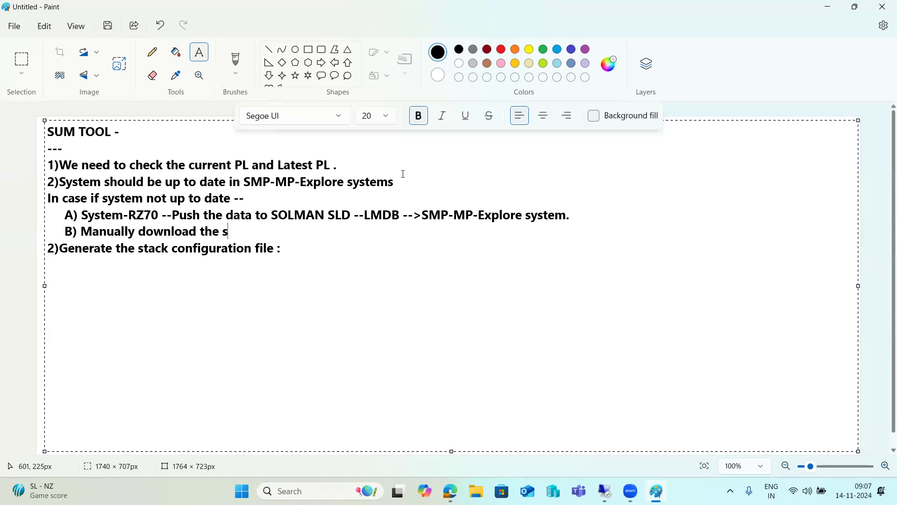
pyautogui.press('BackSpace')
pyautogui.press('BackSpace')
pyautogui.write('info')
pyautogui.write('.xml file')
pyautogui.write(' from SAI')
pyautogui.write('NT to')
pyautogui.press('BackSpace')
pyautogui.press('BackSpace')
pyautogui.write('a')
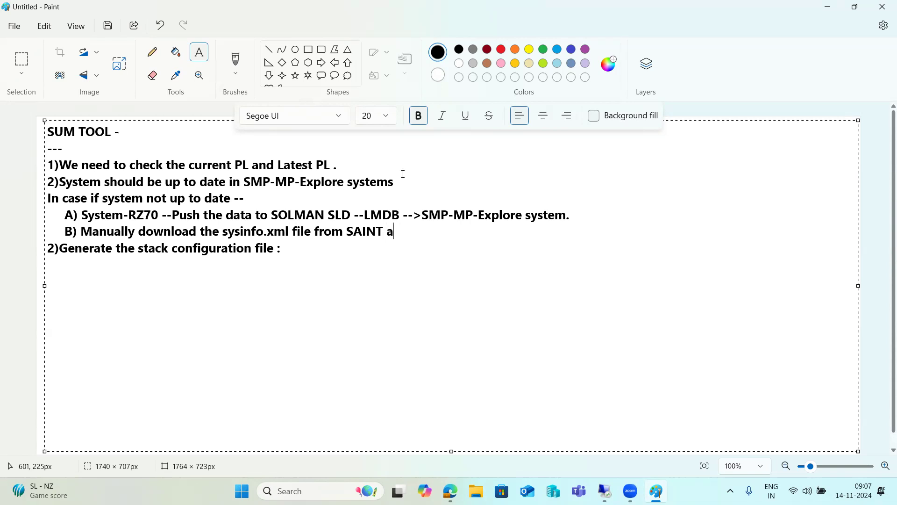
pyautogui.write('nd upload int')
pyautogui.press('BackSpace')
pyautogui.write('o')
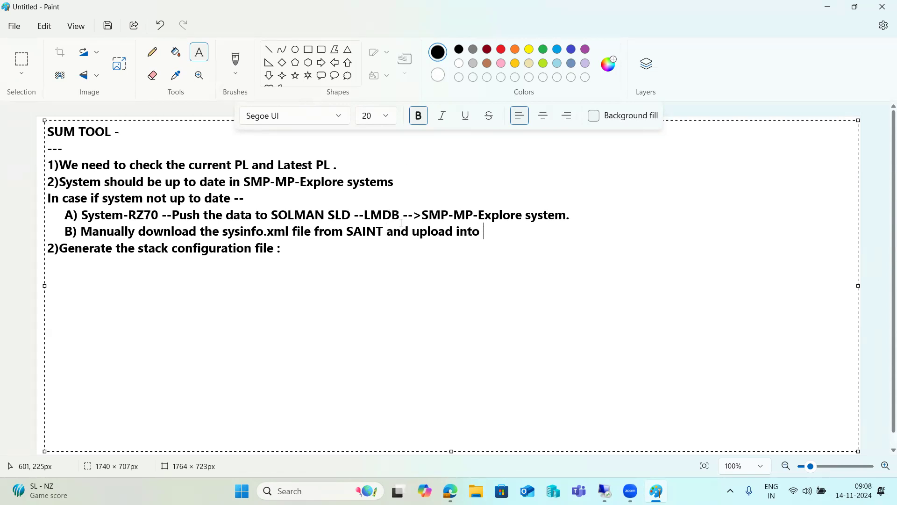
# - Append '-->SMP-MP-Explore system.' from line A to the end of line B
pyautogui.moveTo(403, 215); pyautogui.dragTo(574, 214)
pyautogui.hotkey('ctrl', 'c')
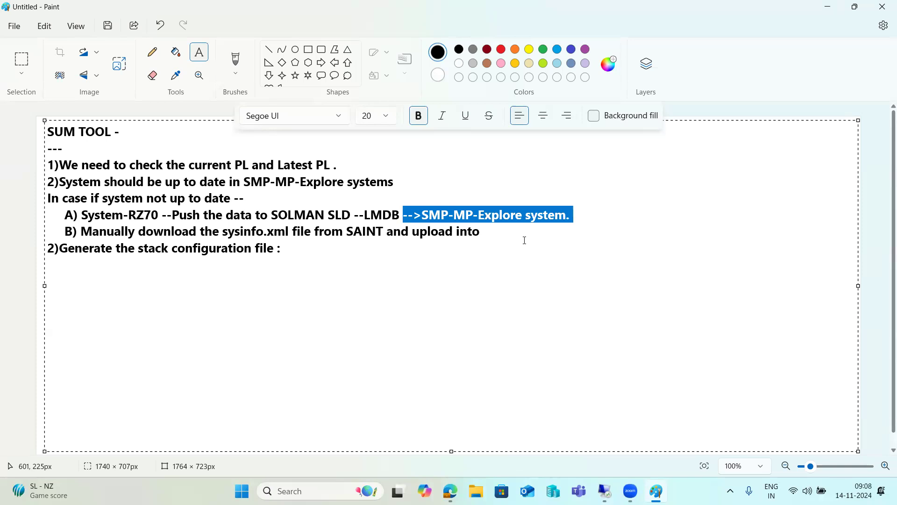
pyautogui.click(518, 234)
pyautogui.hotkey('ctrl', 'v')
pyautogui.press('Return')
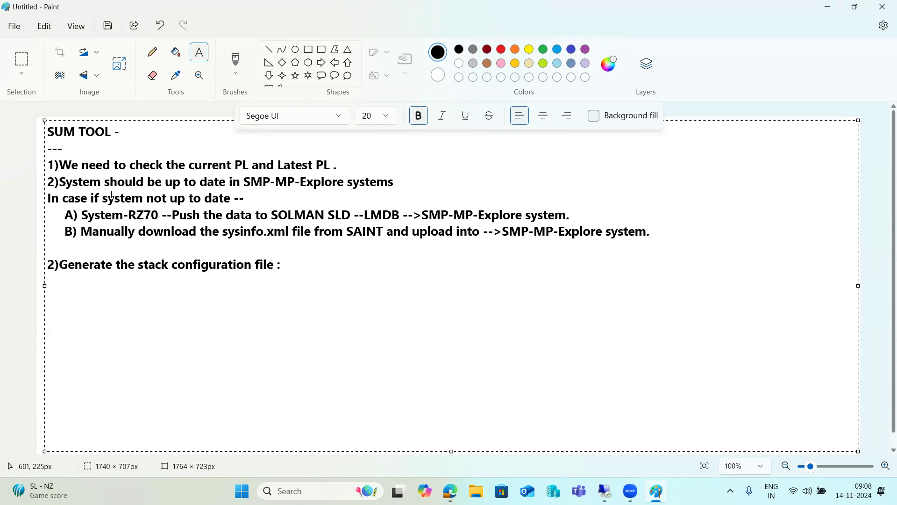
# - Review lines 2, A and B, then remove the blank line before the step 2 heading
pyautogui.moveTo(101, 182); pyautogui.dragTo(340, 182)
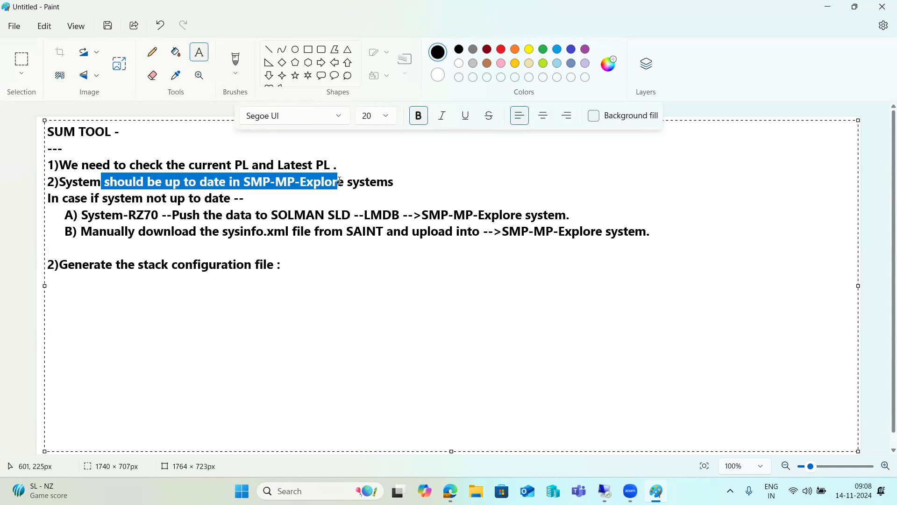
pyautogui.click(394, 179)
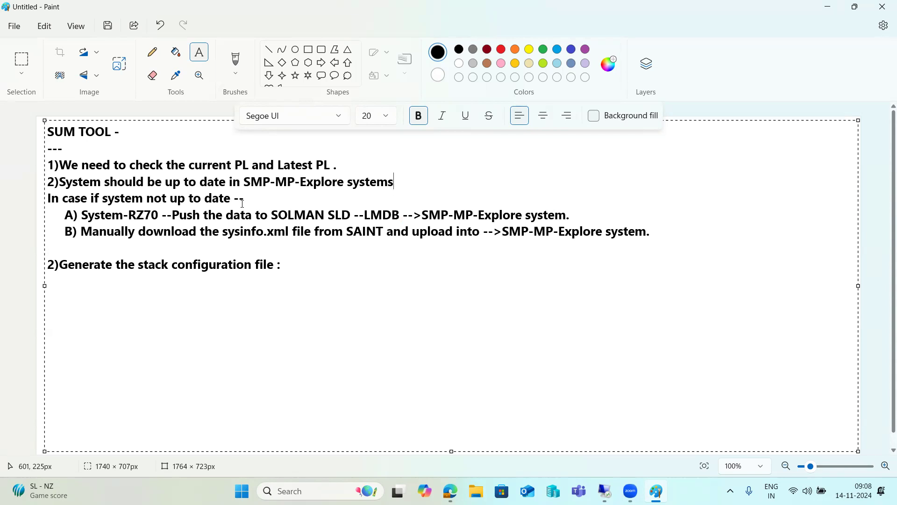
pyautogui.moveTo(104, 215); pyautogui.dragTo(240, 217)
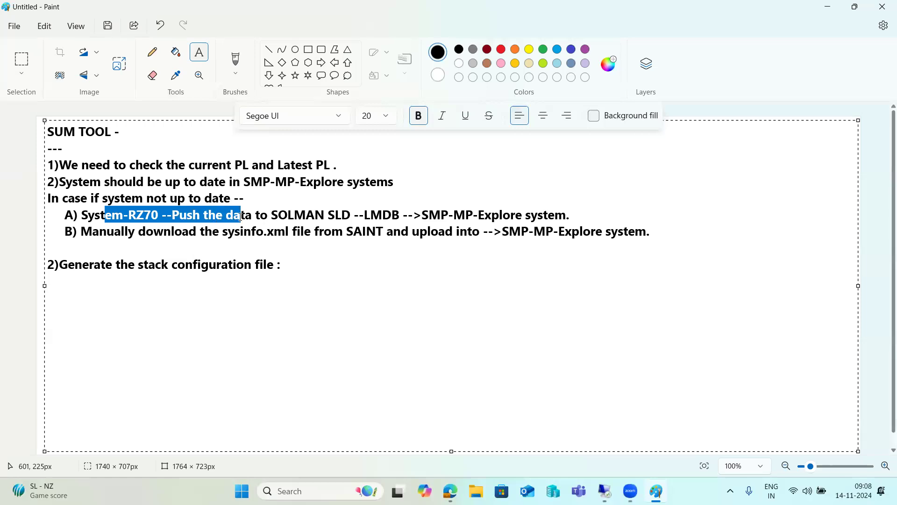
pyautogui.click(294, 216)
pyautogui.moveTo(295, 216); pyautogui.dragTo(383, 216)
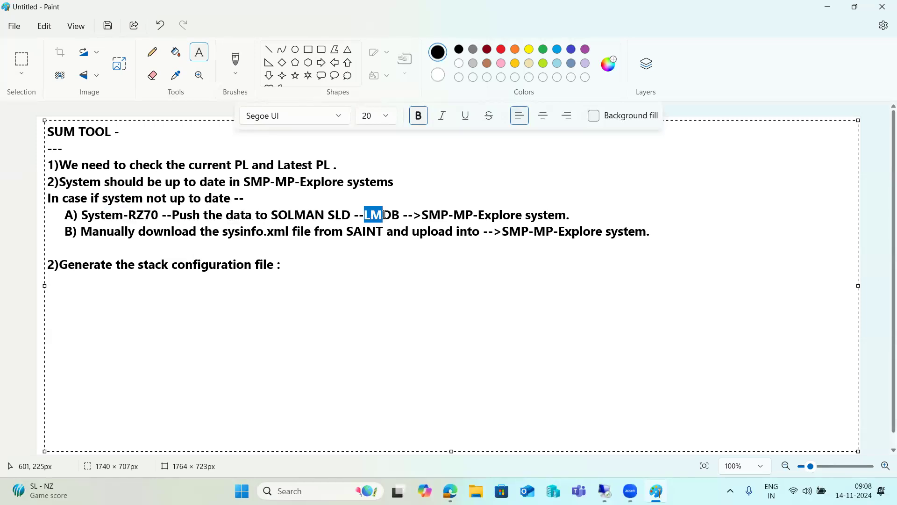
pyautogui.moveTo(440, 215); pyautogui.dragTo(573, 215)
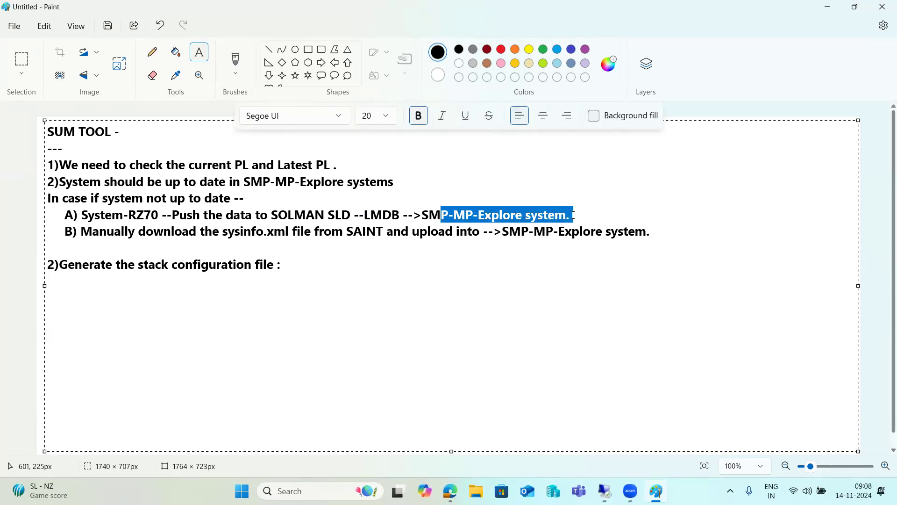
pyautogui.click(574, 215)
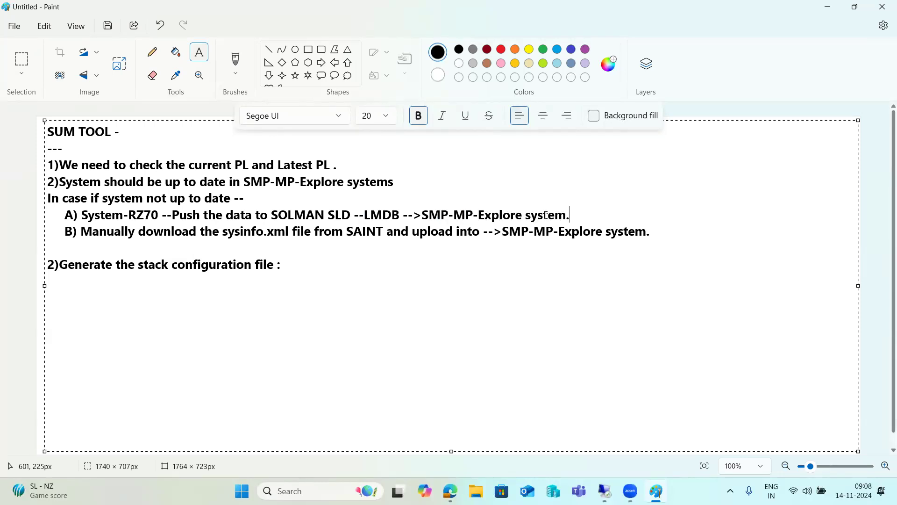
pyautogui.moveTo(151, 215); pyautogui.dragTo(316, 214)
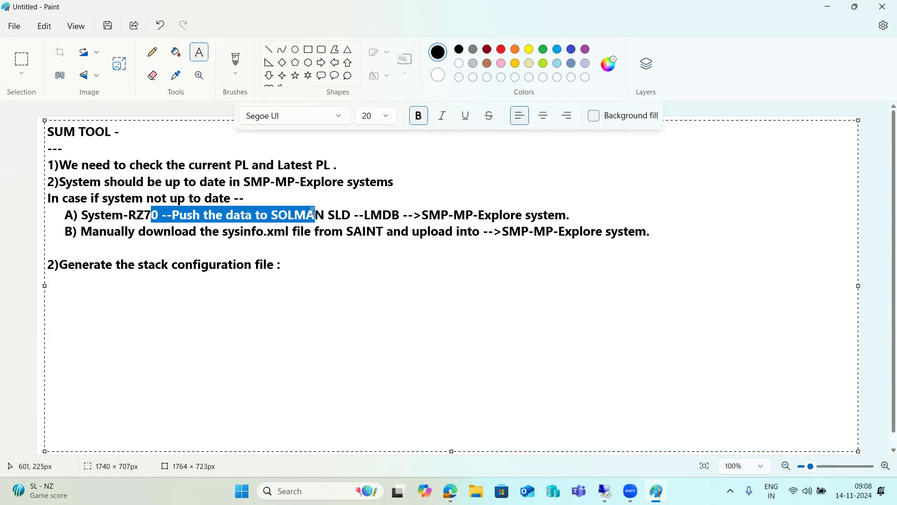
pyautogui.click(294, 215)
pyautogui.moveTo(81, 232); pyautogui.dragTo(650, 231)
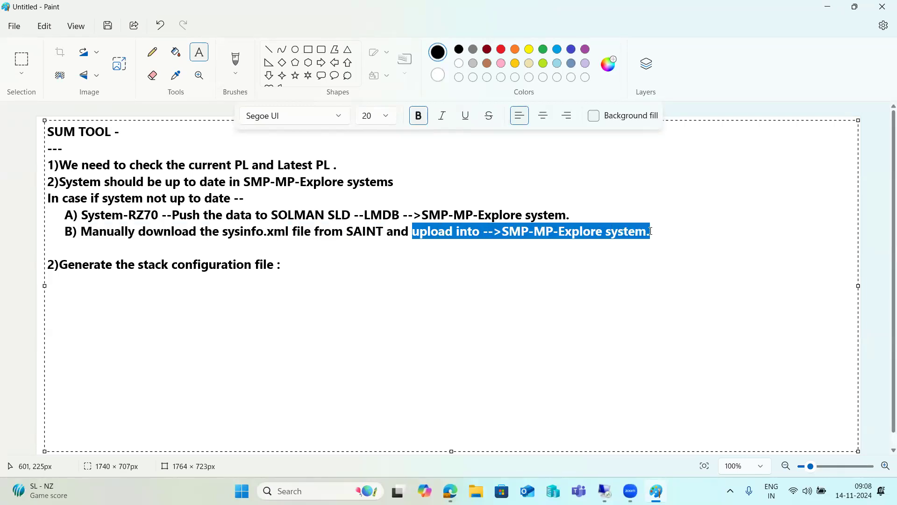
pyautogui.click(650, 232)
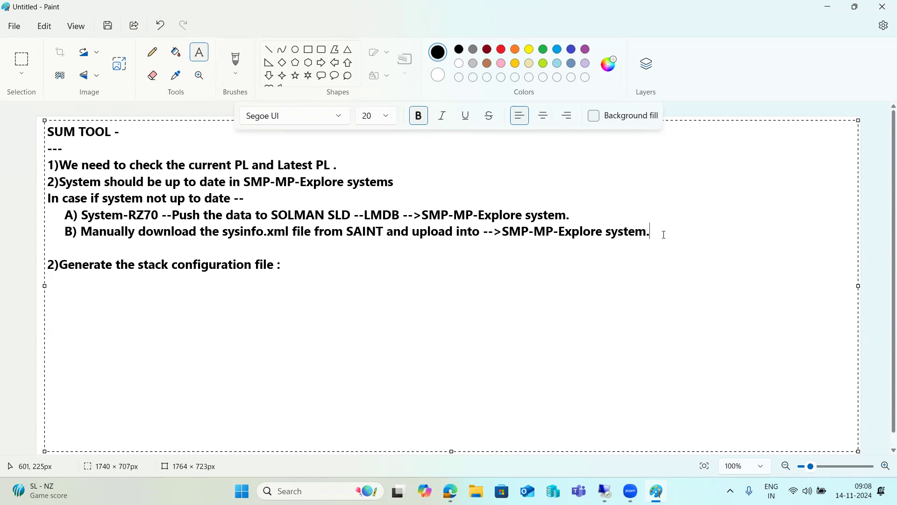
pyautogui.press('Delete')
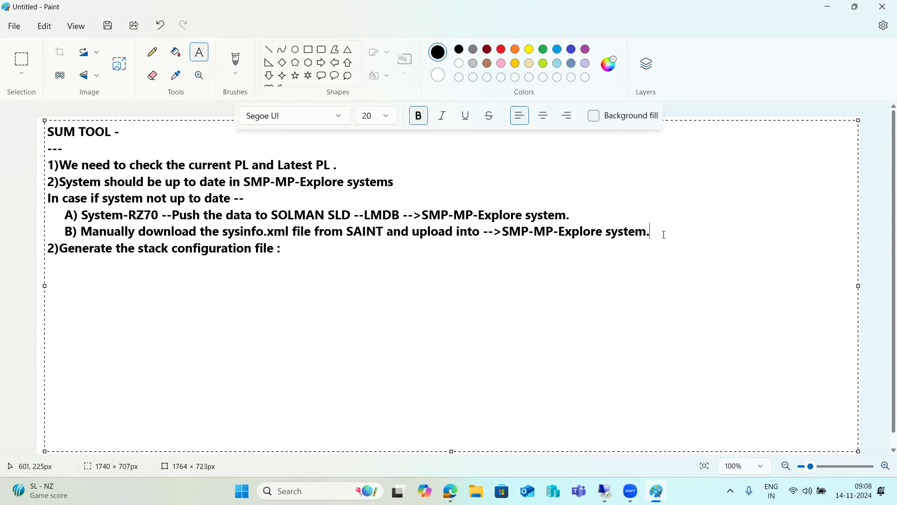
# - Drop the colon from step 2 and add '3)Download all respective patches'
pyautogui.click(290, 251)
pyautogui.press('BackSpace')
pyautogui.press('Return')
pyautogui.write('3)Download ')
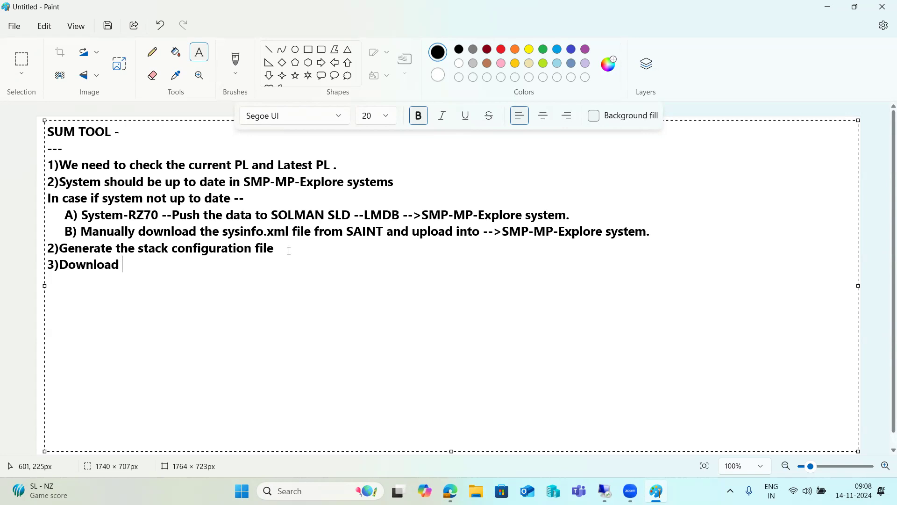
pyautogui.write('all respective patches')
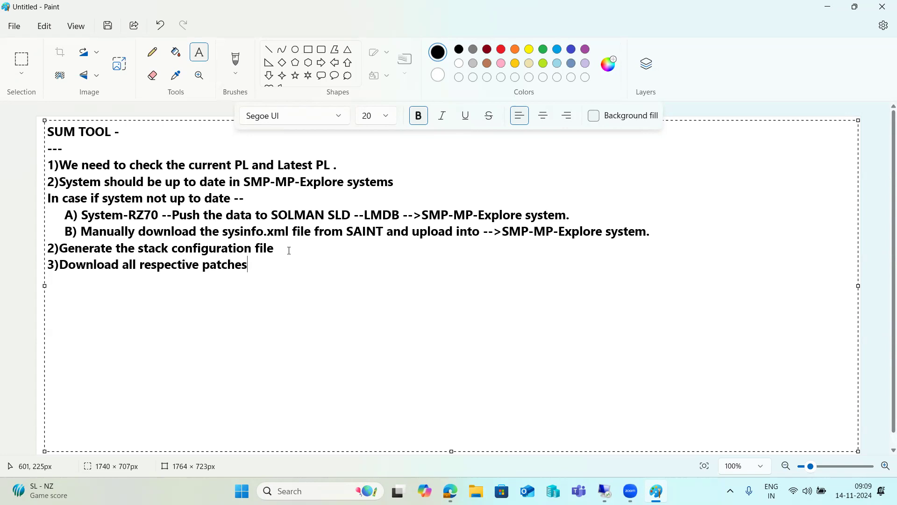
# - Add '4)move the patches to Application server server .' and begin a 5) line
pyautogui.press('Return')
pyautogui.write('4)move th')
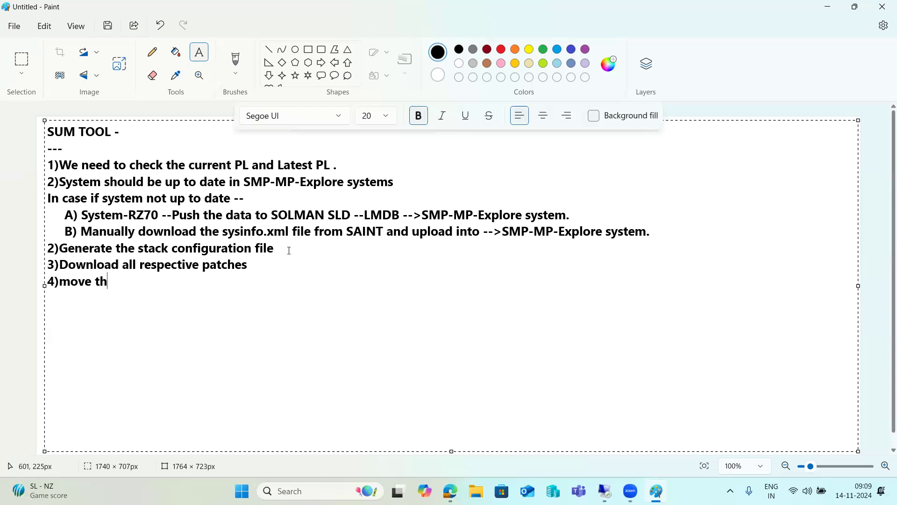
pyautogui.write('e patches to Ap')
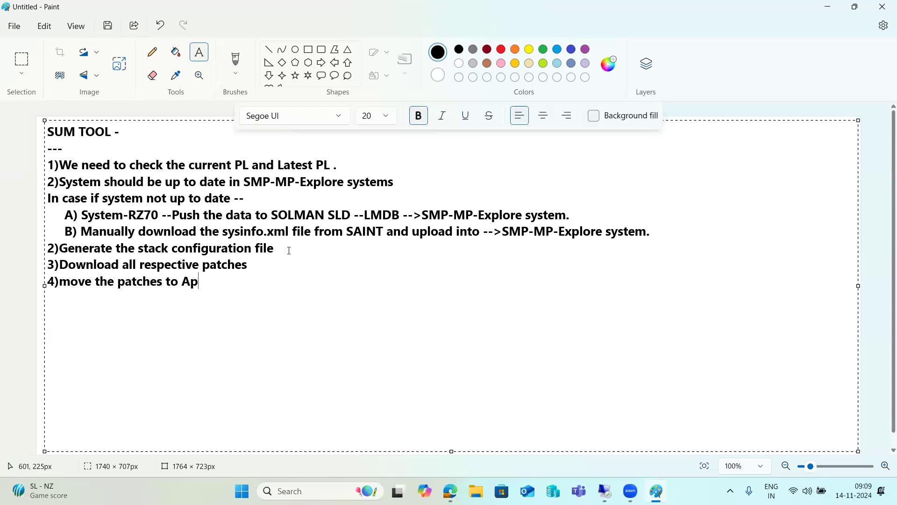
pyautogui.write('plication server server ')
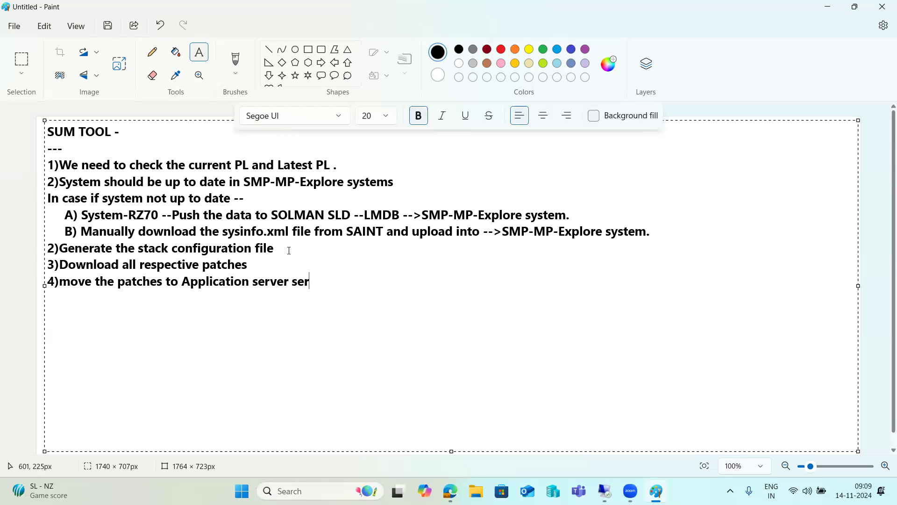
pyautogui.write('.')
pyautogui.press('Return')
pyautogui.write('5)Perform the pre')
pyautogui.press('BackSpace')
pyautogui.press('BackSpace')
pyautogui.press('BackSpace')
pyautogui.press('BackSpace')
pyautogui.press('BackSpace')
pyautogui.press('BackSpace')
pyautogui.press('BackSpace')
pyautogui.press('BackSpace')
pyautogui.press('BackSpace')
pyautogui.press('BackSpace')
pyautogui.press('BackSpace')
pyautogui.press('BackSpace')
pyautogui.press('BackSpace')
pyautogui.press('BackSpace')
pyautogui.press('BackSpace')
pyautogui.press('BackSpace')
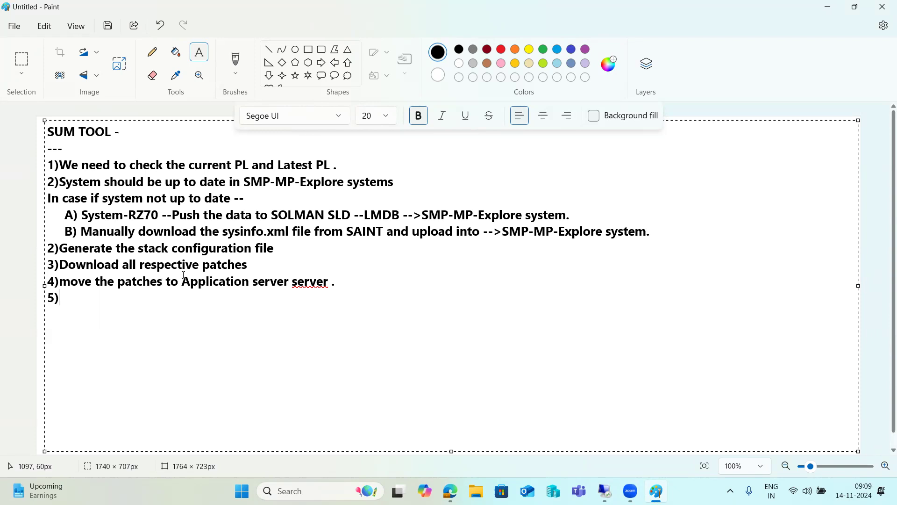
# - Delete the repeated word 'server' from step 4 using the proofing suggestion
pyautogui.click(319, 279)
pyautogui.rightClick(321, 281)
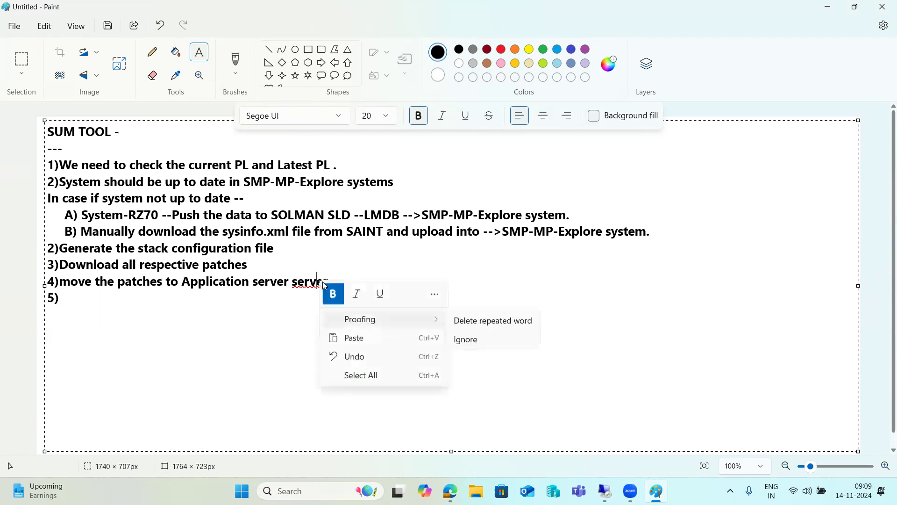
pyautogui.click(465, 317)
# - Write step 5 'Check free space at OS level and DB level' and step 6 on failed update records in SM13
pyautogui.click(95, 295)
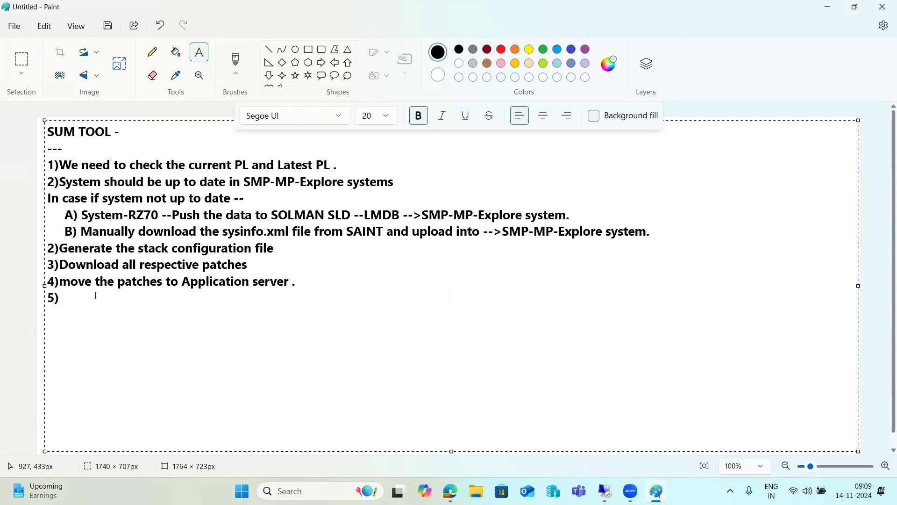
pyautogui.write('Check free spa')
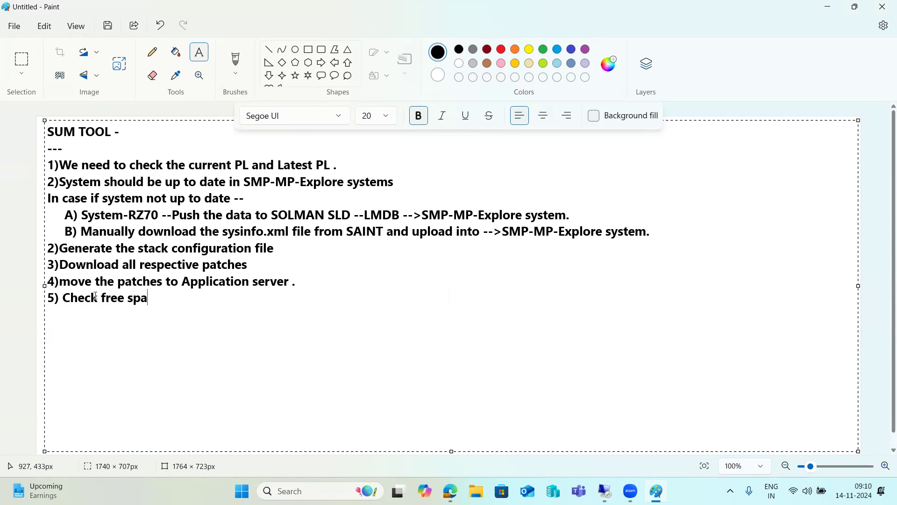
pyautogui.write('ce at OS level and')
pyautogui.write(' DBI ev')
pyautogui.press('BackSpace')
pyautogui.press('BackSpace')
pyautogui.press('BackSpace')
pyautogui.write('level')
pyautogui.press('Return')
pyautogui.write('6)')
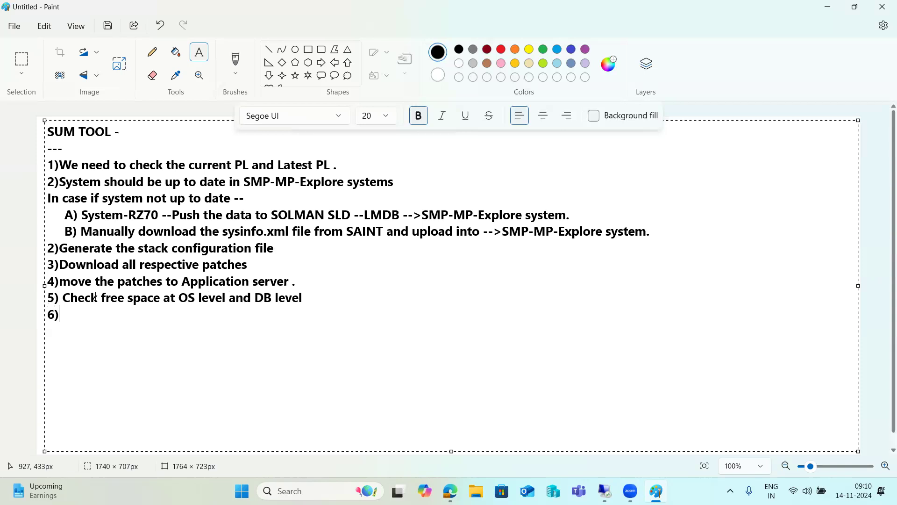
pyautogui.write('check if any failed update records in SM13')
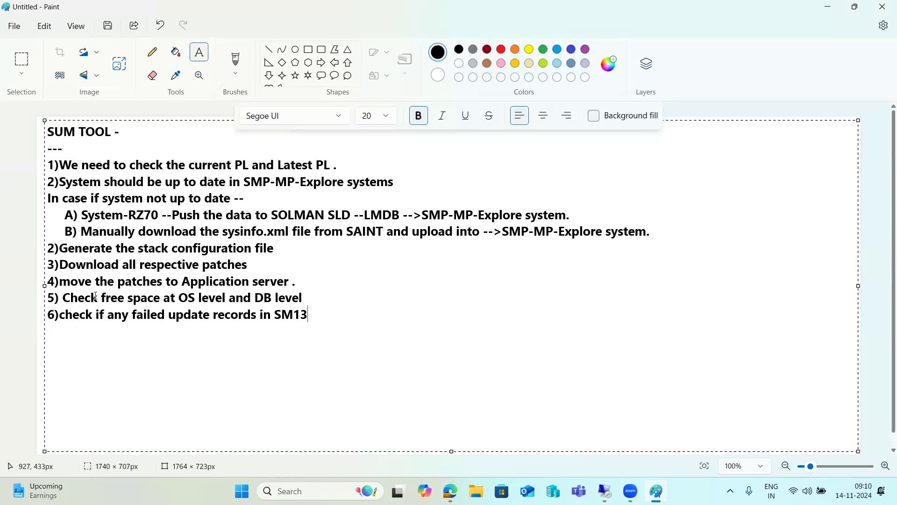
# - Add steps 7–9: stuck MCEX* queue entries (SMQ1), unreleased transports, and inactive objects
pyautogui.press('Return')
pyautogui.write('7)Check if any')
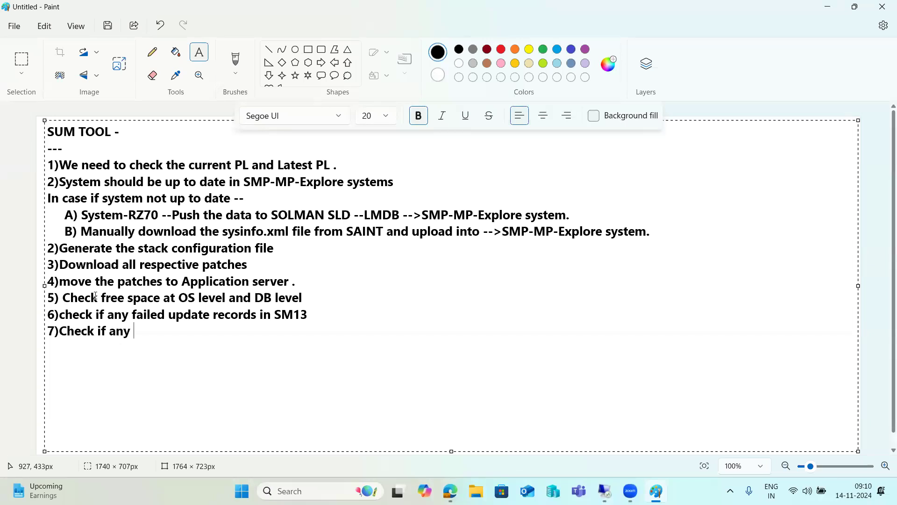
pyautogui.write(' stuck ent')
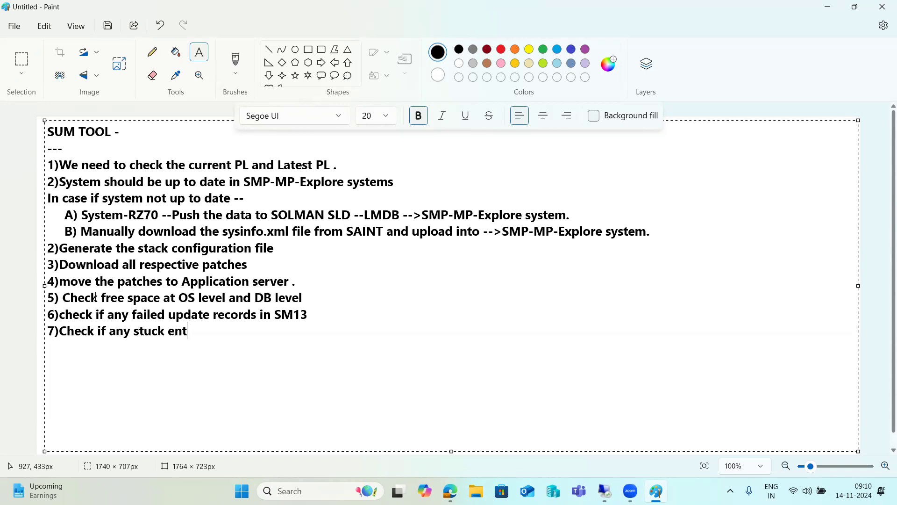
pyautogui.write('ries in MCEX')
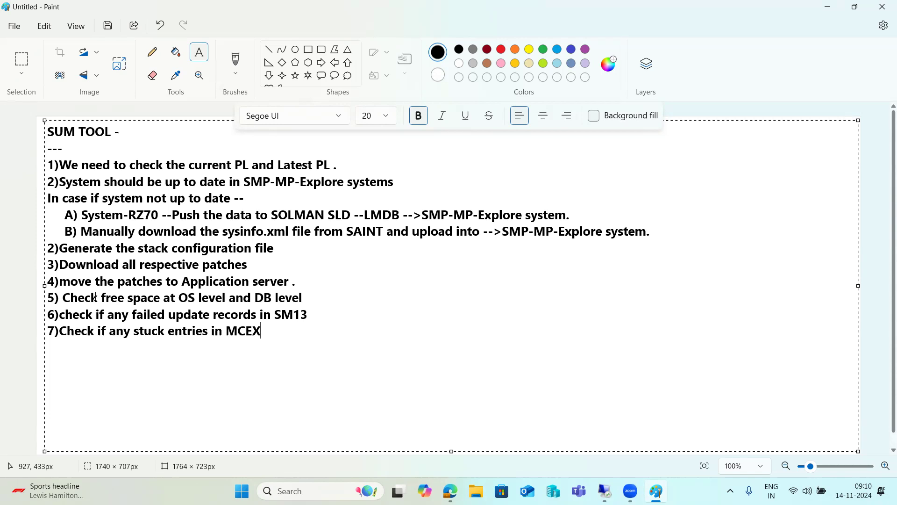
pyautogui.write('* queues (SM')
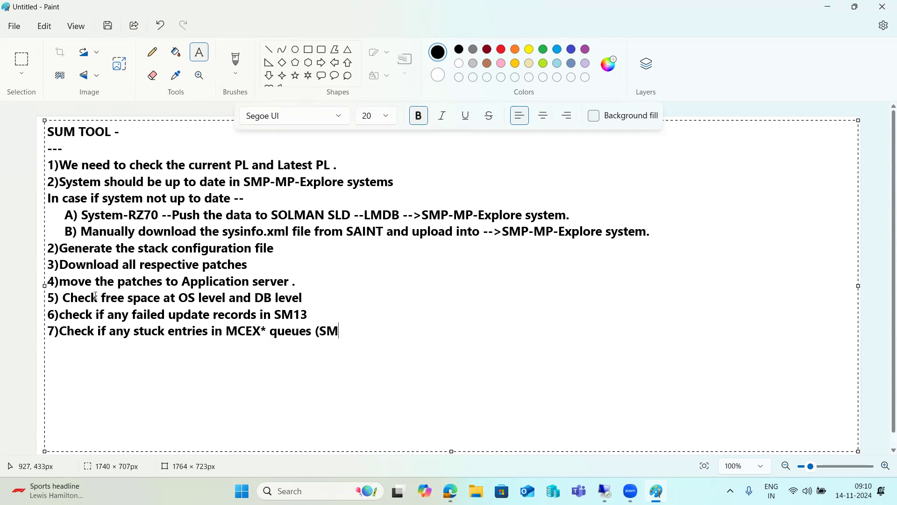
pyautogui.write('Q1)')
pyautogui.press('Return')
pyautogui.write('8)check if any un')
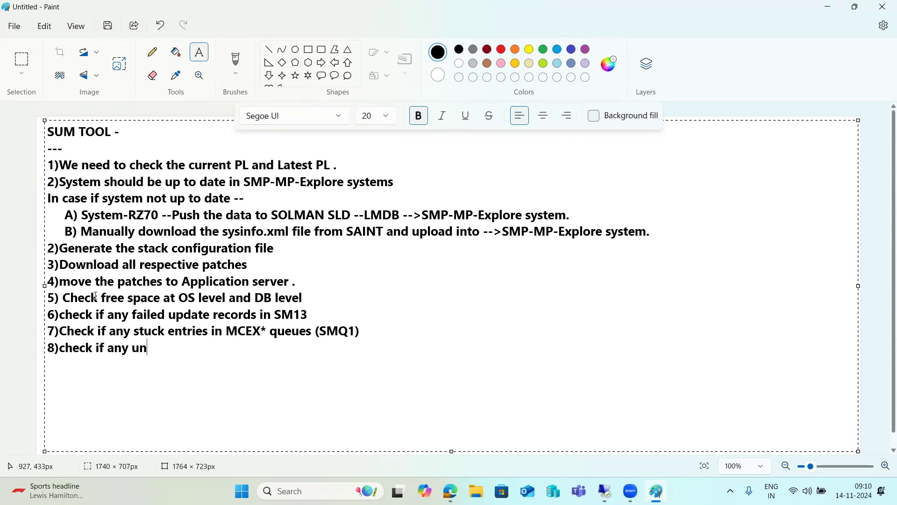
pyautogui.write('relased transports')
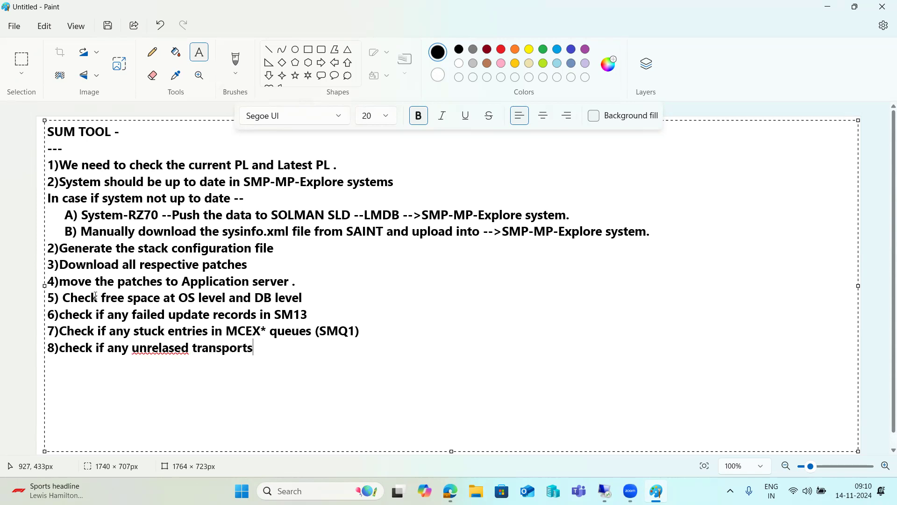
pyautogui.press('Return')
pyautogui.write('9)check if any inactive objects in the system')
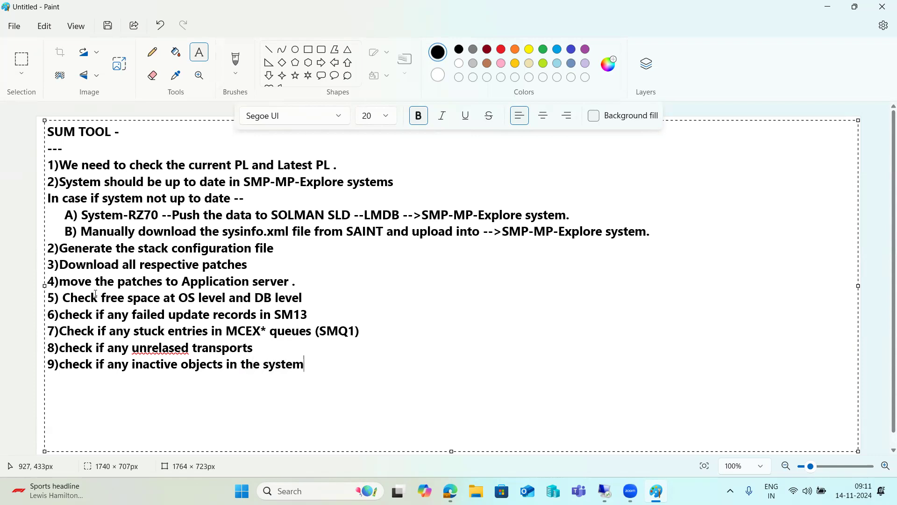
# - Correct 'unrelased' to 'unreleased', append (Se80) to step 9 and (SE01 - ) to step 8
pyautogui.click(171, 348)
pyautogui.rightClick(171, 347)
pyautogui.click(318, 389)
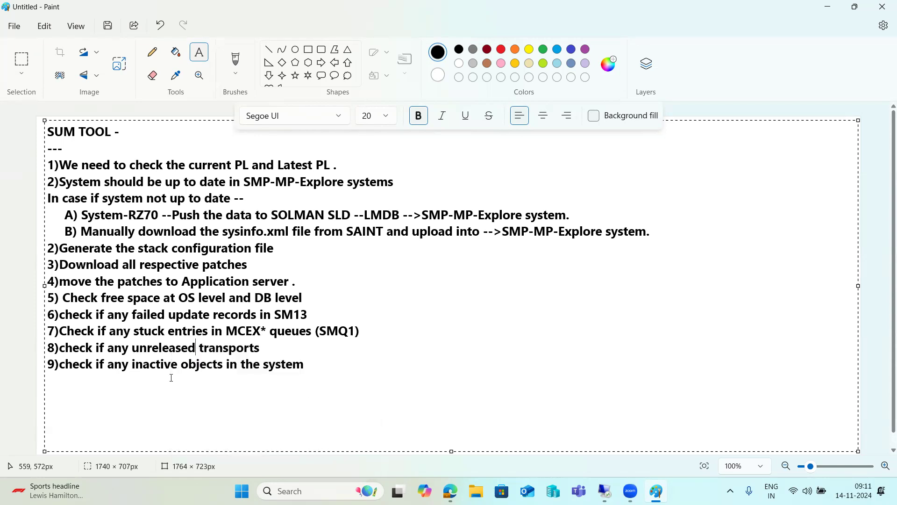
pyautogui.click(381, 368)
pyautogui.write('(Se80)')
pyautogui.click(313, 344)
pyautogui.write('(SE01 - )')
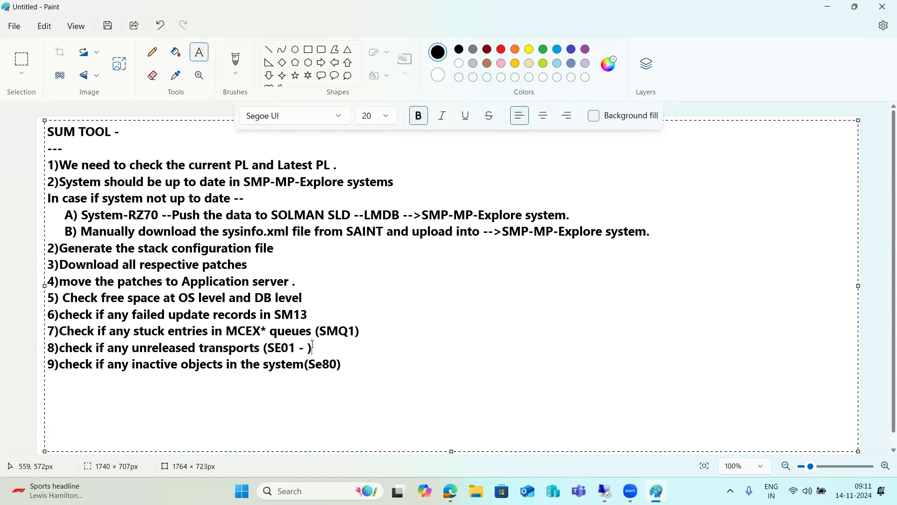
pyautogui.click(300, 297)
# - Start a '10' line below the inactive-objects step
pyautogui.click(351, 365)
pyautogui.press('Return')
pyautogui.write('10)')
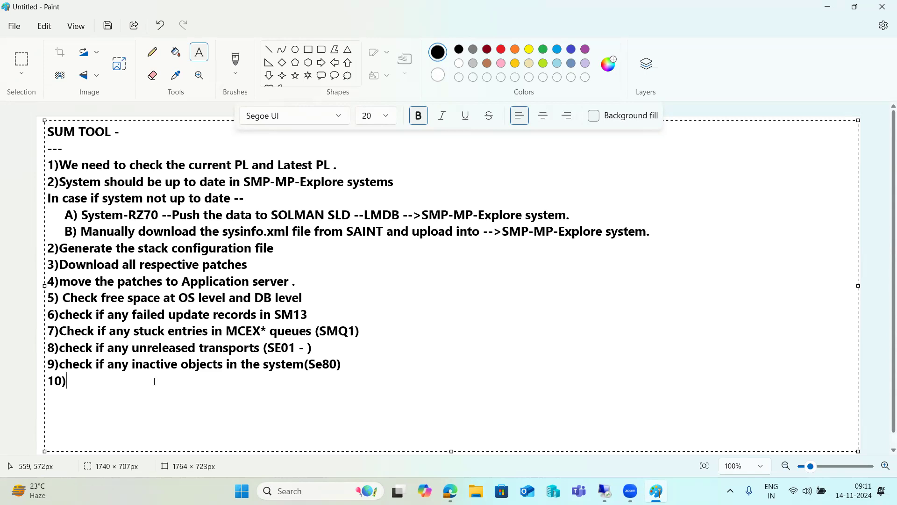
pyautogui.press('BackSpace')
pyautogui.press('BackSpace')
# - Renumber the Generate, Download, move-patches and free-space steps to 3, 4, 5 and 6
pyautogui.press('BackSpace')
pyautogui.write('10')
pyautogui.click(54, 246)
pyautogui.press('BackSpace')
pyautogui.write('3')
pyautogui.press('BackSpace')
pyautogui.write('4')
pyautogui.press('Down')
pyautogui.press('BackSpace')
pyautogui.write('5')
pyautogui.press('Down')
# - Renumber the remaining steps 7 through 10 and delete the leftover line below the list
pyautogui.press('BackSpace')
pyautogui.write('6')
pyautogui.press('Down')
pyautogui.press('BackSpace')
pyautogui.write('7')
pyautogui.press('Down')
pyautogui.press('BackSpace')
pyautogui.write('8')
pyautogui.press('Down')
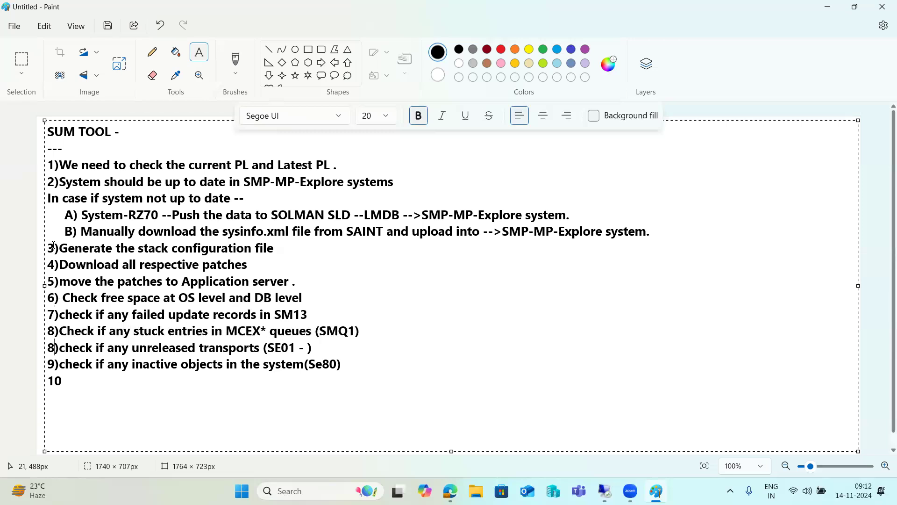
pyautogui.press('BackSpace')
pyautogui.write('9')
pyautogui.press('BackSpace')
pyautogui.write('10')
pyautogui.press('Down')
pyautogui.press('BackSpace')
pyautogui.press('BackSpace')
pyautogui.press('BackSpace')
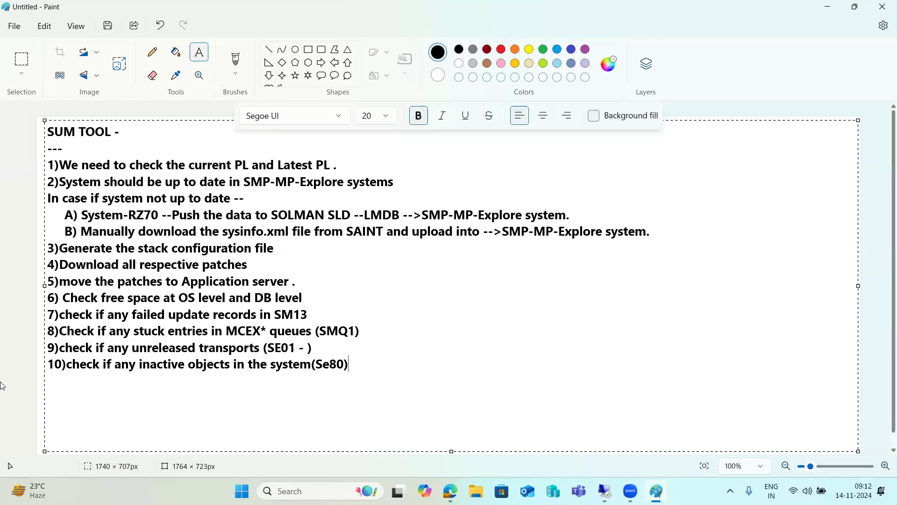
# - Color the 'Generate the stack configuration file' line red and check the result
pyautogui.moveTo(364, 366); pyautogui.dragTo(45, 280)
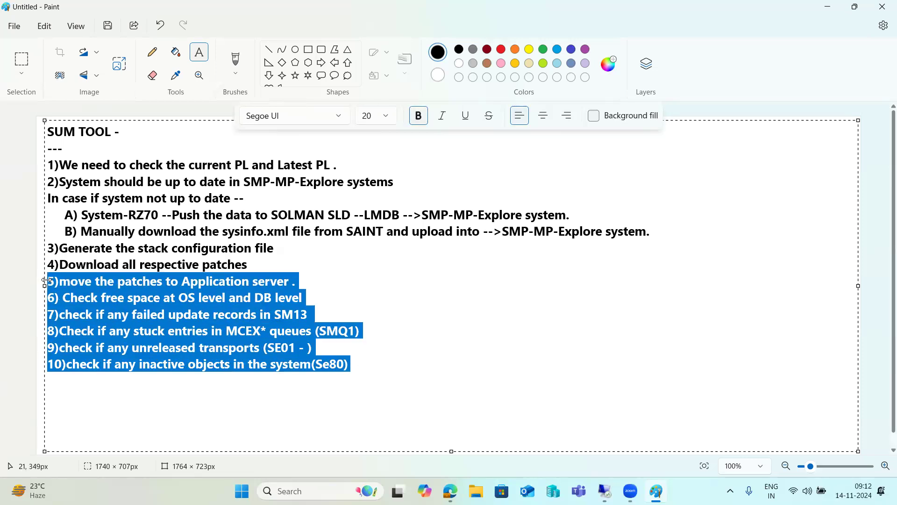
pyautogui.moveTo(49, 247); pyautogui.dragTo(287, 247)
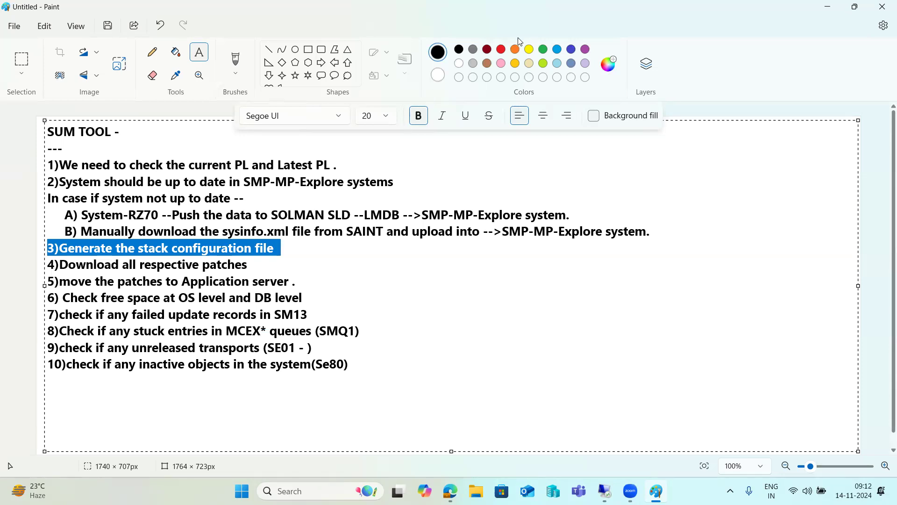
pyautogui.click(503, 50)
pyautogui.click(331, 310)
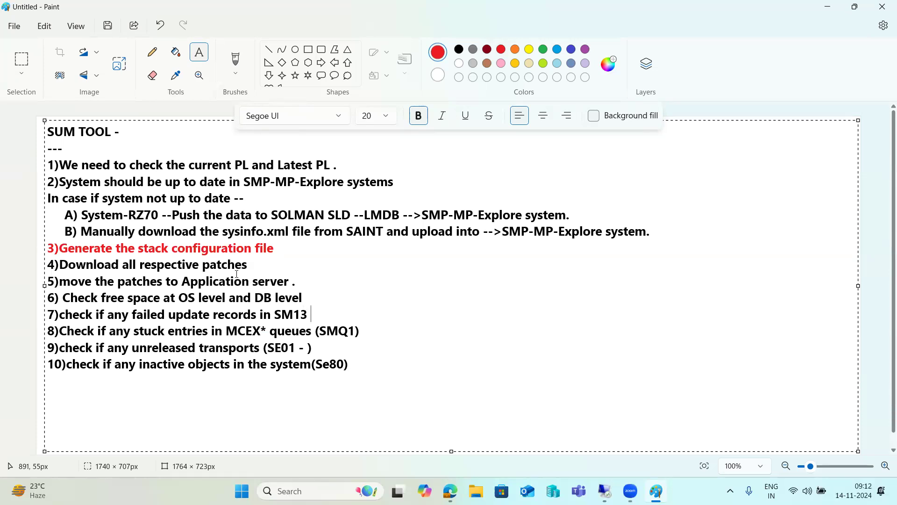
pyautogui.click(114, 248)
pyautogui.moveTo(114, 248); pyautogui.dragTo(279, 250)
pyautogui.moveTo(94, 247); pyautogui.dragTo(219, 248)
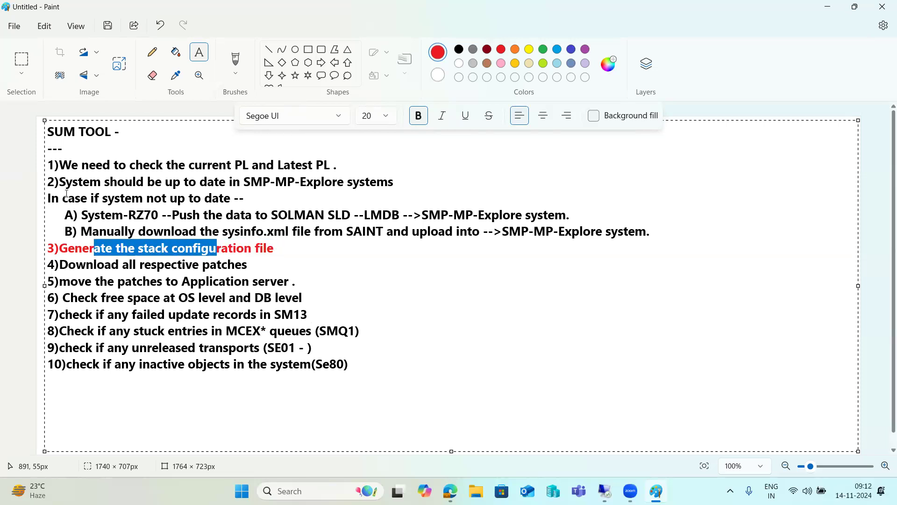
pyautogui.moveTo(54, 164); pyautogui.dragTo(346, 367)
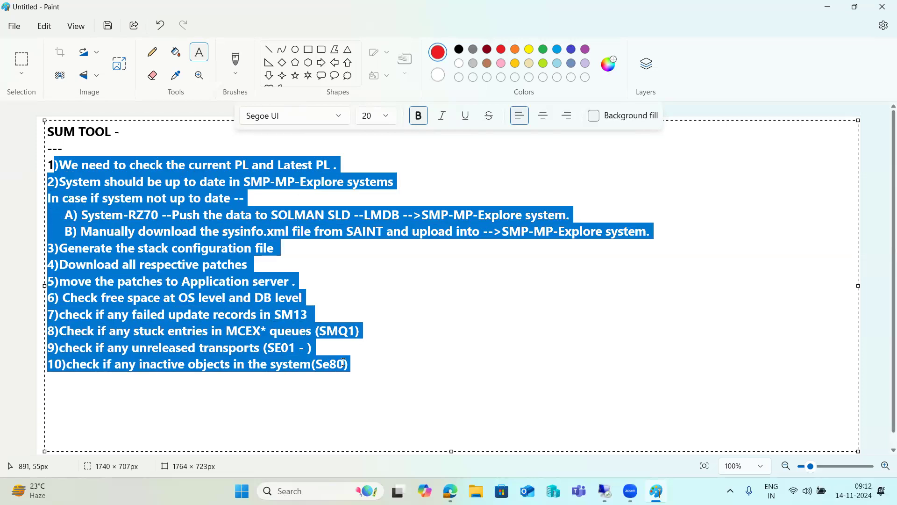
pyautogui.click(245, 376)
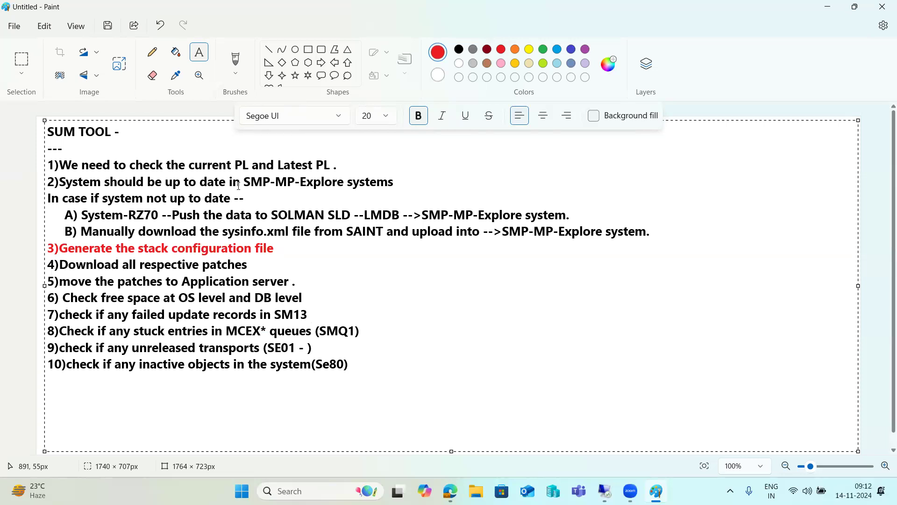
pyautogui.moveTo(254, 182); pyautogui.dragTo(289, 181)
# - Switch to the remote server session and refresh its desktop
pyautogui.moveTo(605, 491)
pyautogui.click(617, 445)
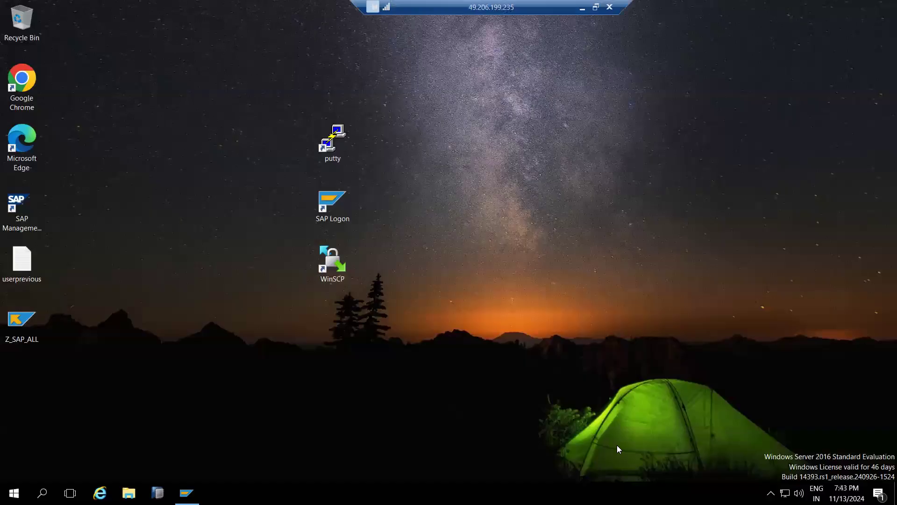
pyautogui.rightClick(566, 219)
pyautogui.click(526, 248)
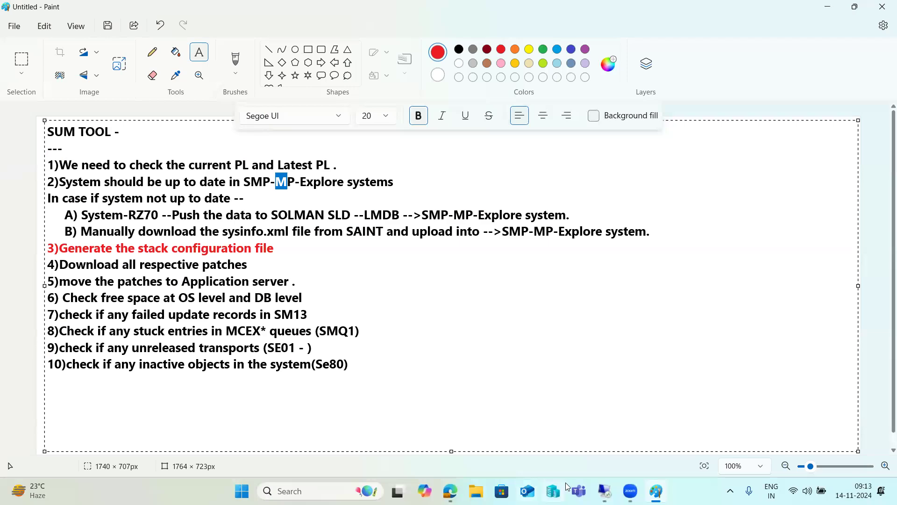
# - Minimise the remote session and bring the Microsoft Edge new tab to the front
pyautogui.moveTo(605, 491)
pyautogui.click(603, 434)
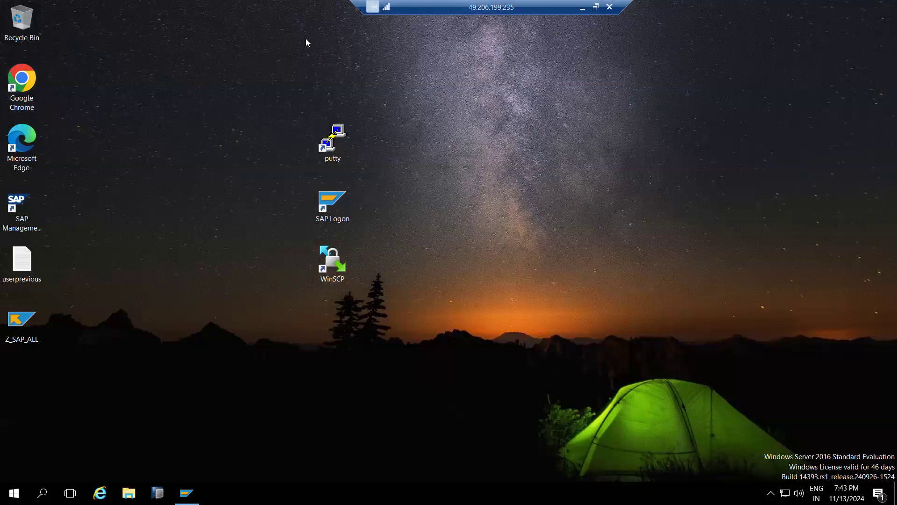
pyautogui.click(582, 7)
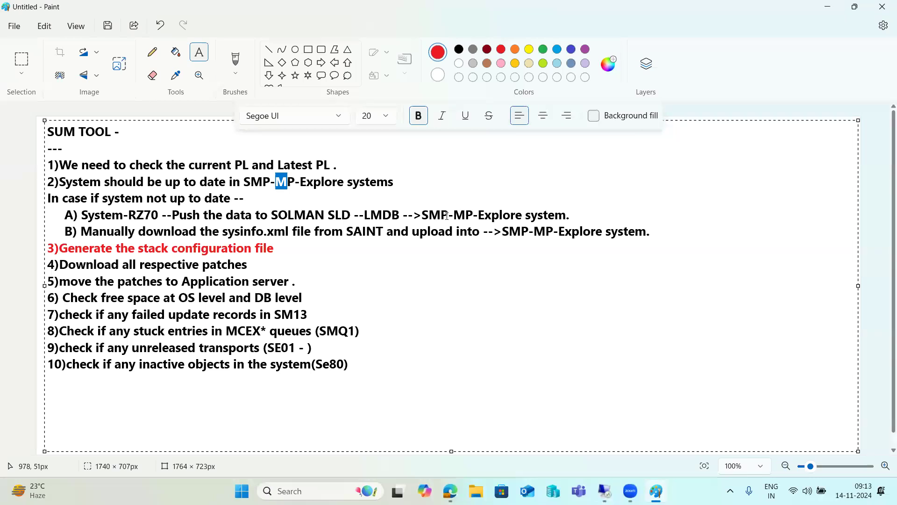
pyautogui.click(339, 486)
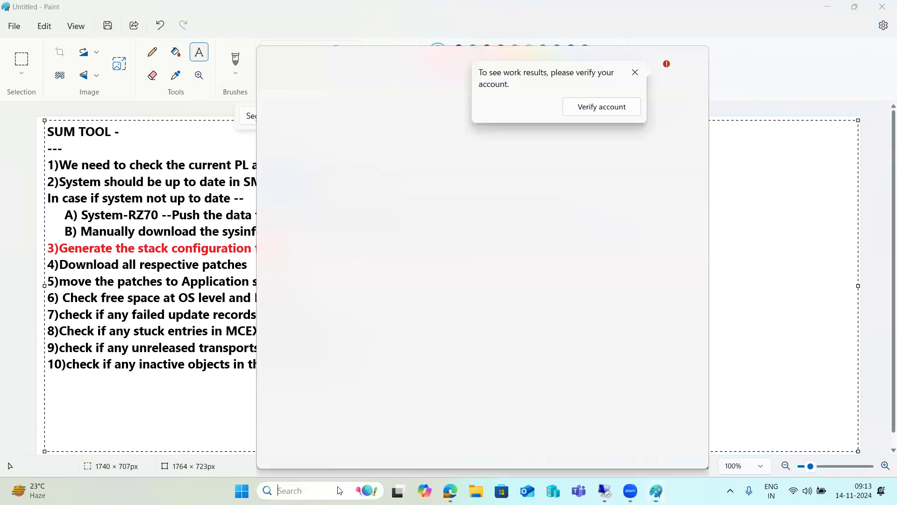
pyautogui.click(331, 96)
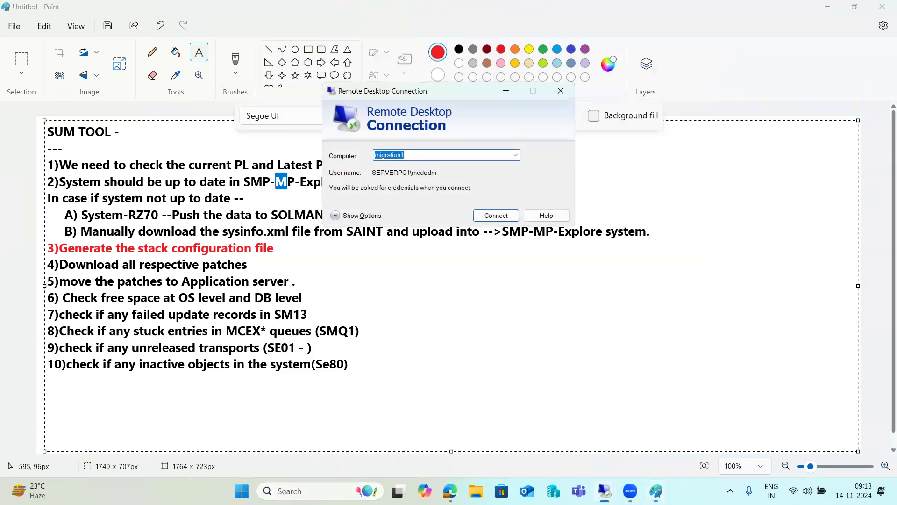
pyautogui.click(563, 91)
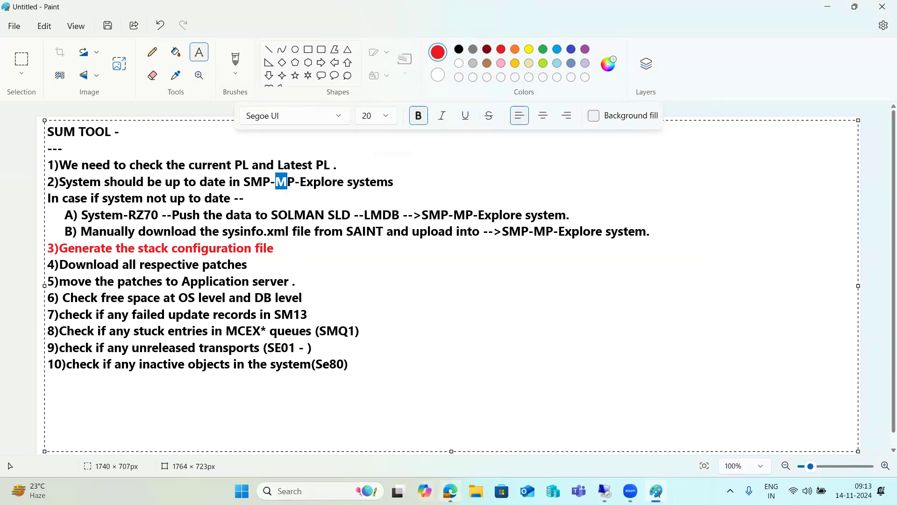
pyautogui.click(450, 490)
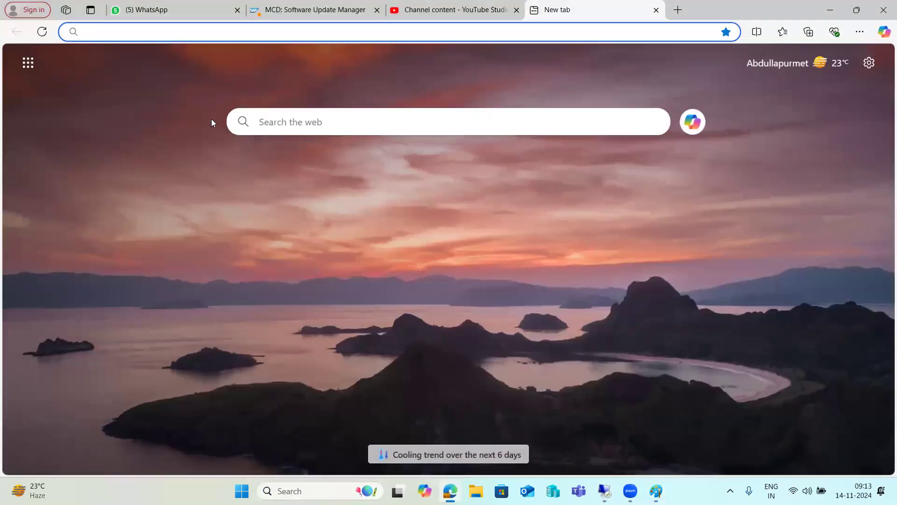
# - Load service.sap.com in Edge's address bar to reach the SAP ONE Support Launchpad page
pyautogui.write('service.sap.com')
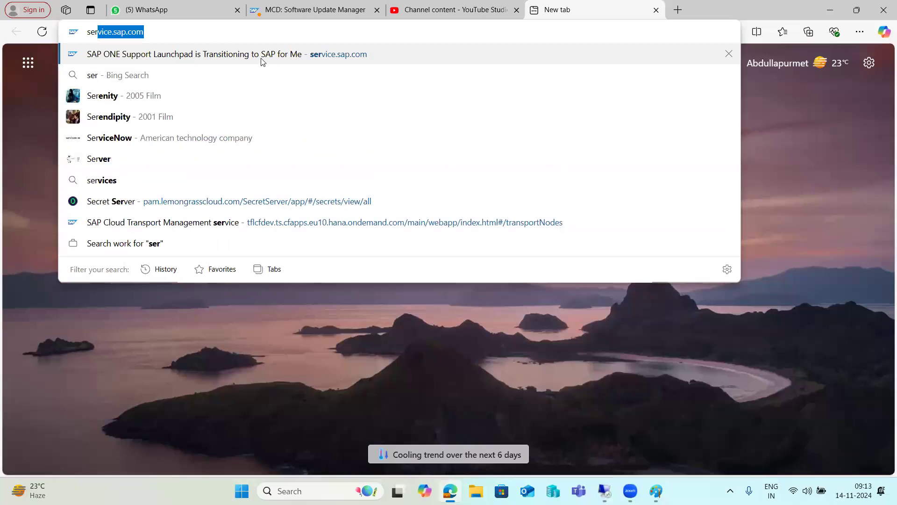
pyautogui.press('Return')
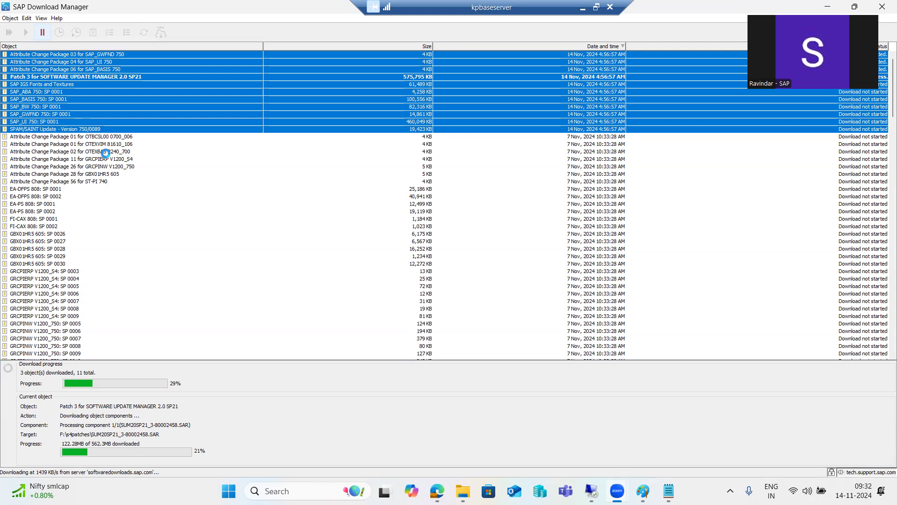
# - Return to the Paint SUM TOOL checklist after checking the SUM 2.0 SP21 patch download
pyautogui.click(642, 489)
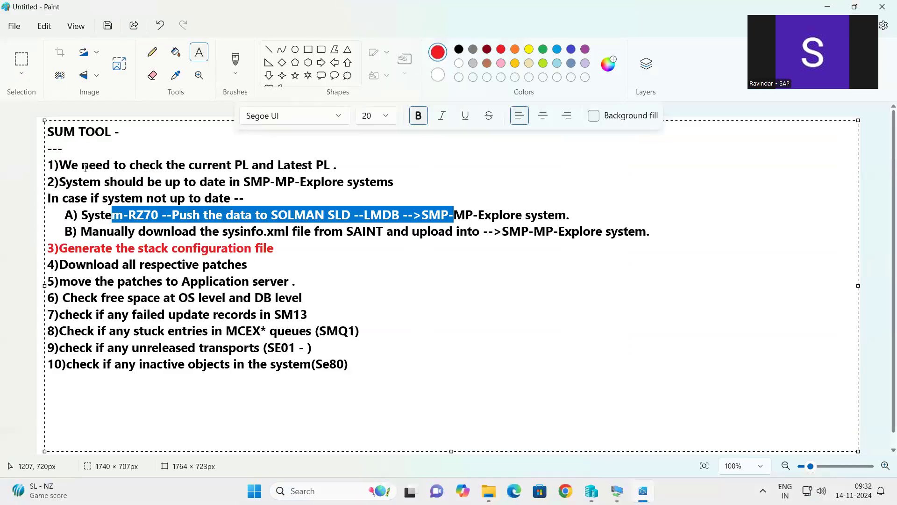
pyautogui.click(481, 220)
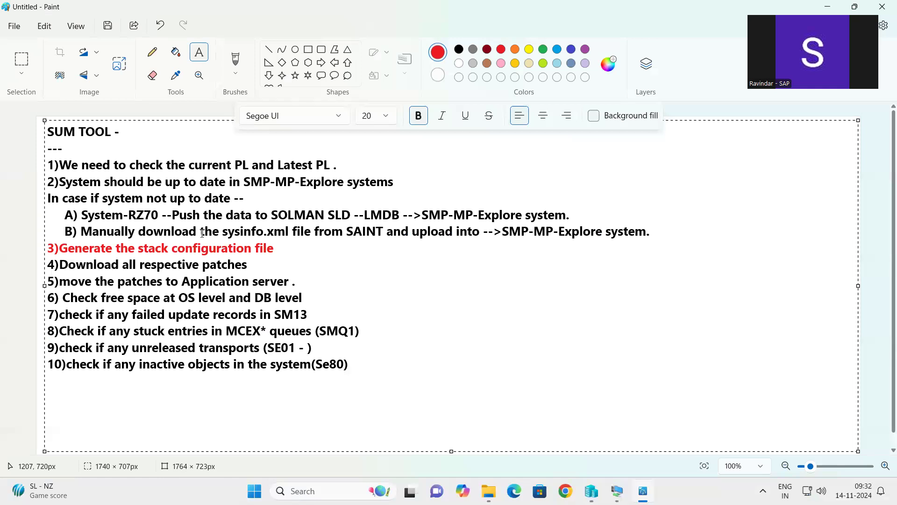
pyautogui.click(227, 232)
pyautogui.moveTo(227, 232); pyautogui.dragTo(286, 232)
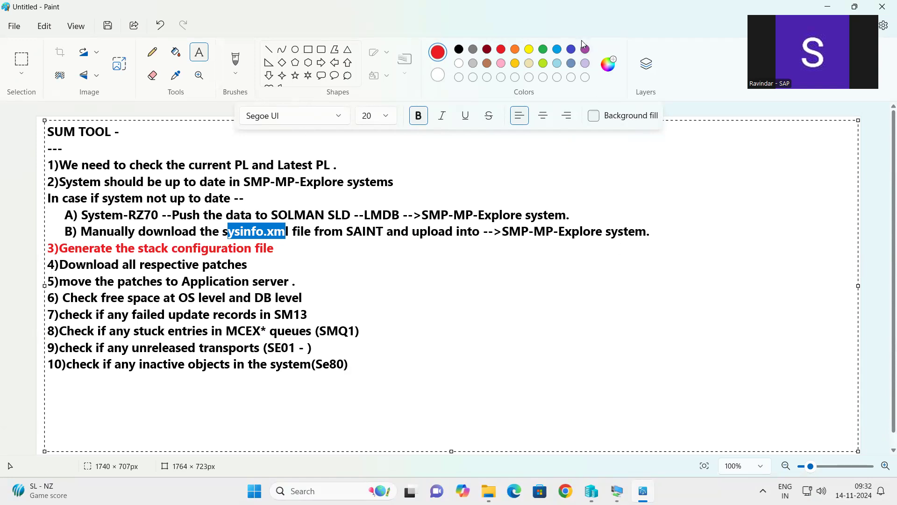
pyautogui.click(534, 184)
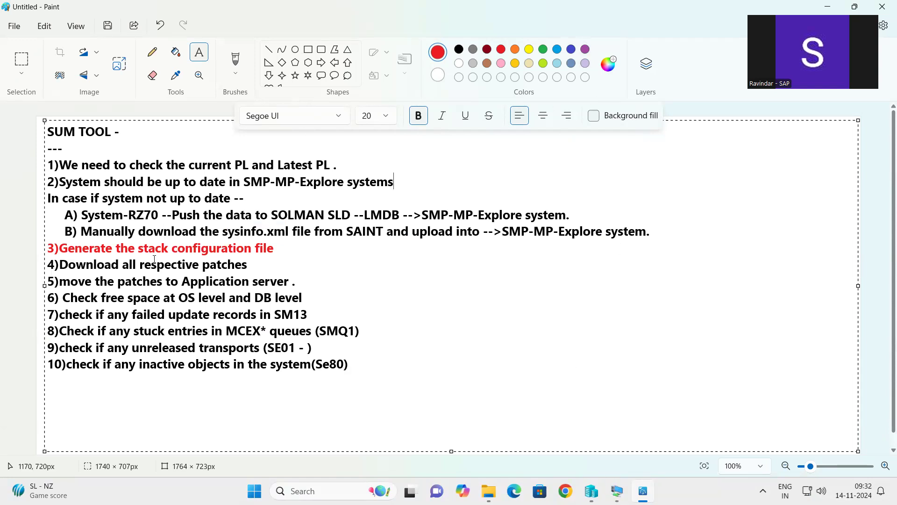
pyautogui.moveTo(155, 254); pyautogui.dragTo(275, 254)
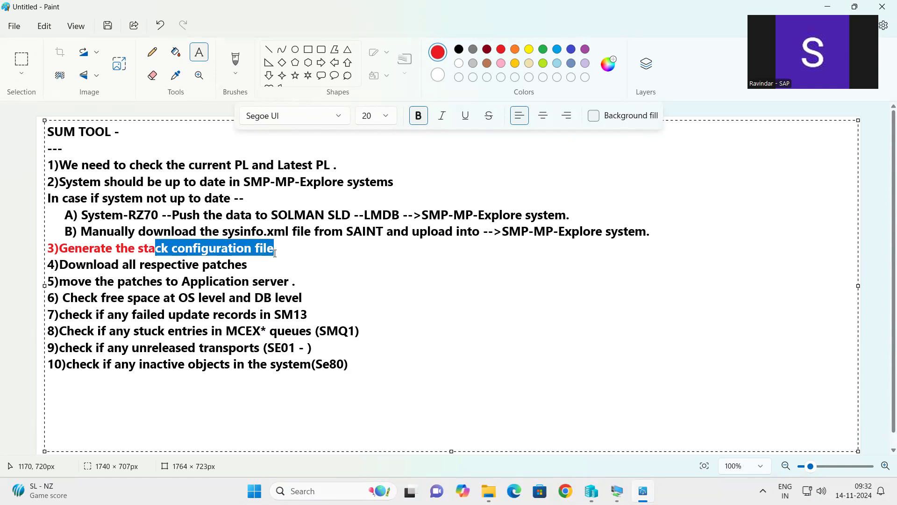
pyautogui.click(275, 253)
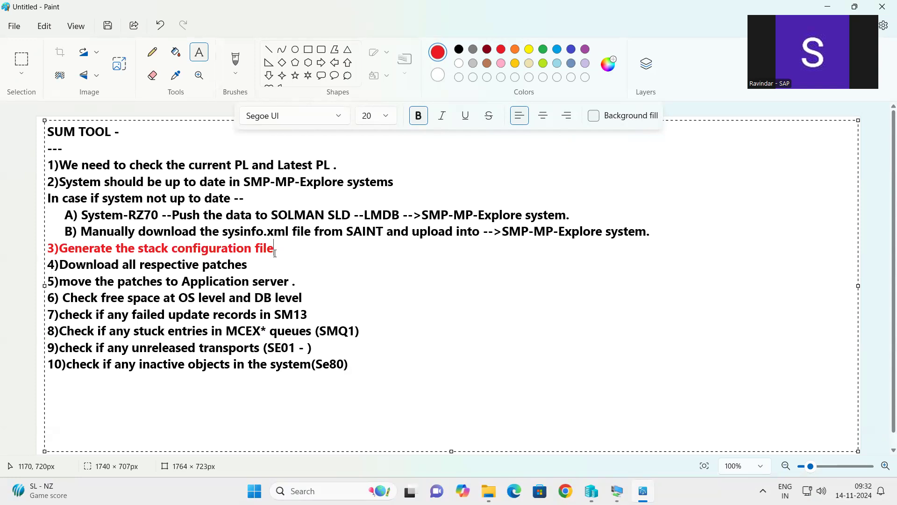
pyautogui.moveTo(135, 215); pyautogui.dragTo(523, 216)
pyautogui.moveTo(139, 231); pyautogui.dragTo(575, 231)
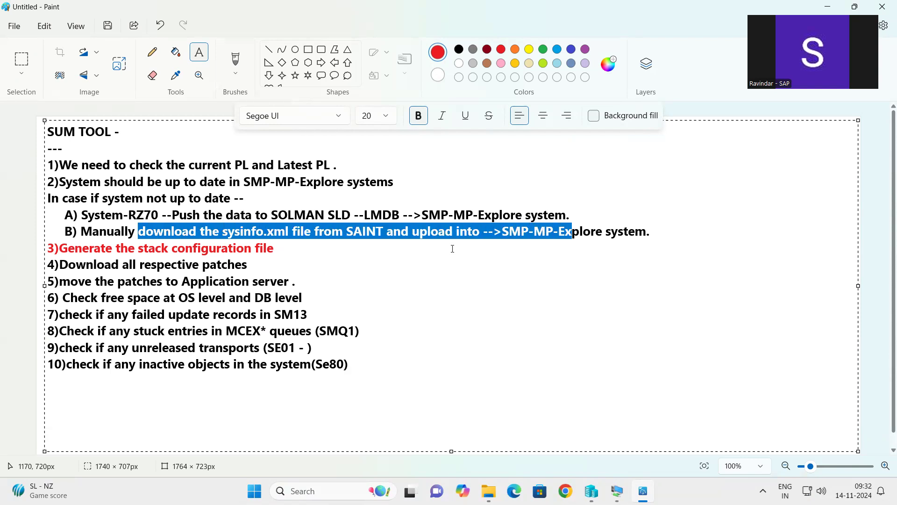
pyautogui.moveTo(129, 248); pyautogui.dragTo(273, 250)
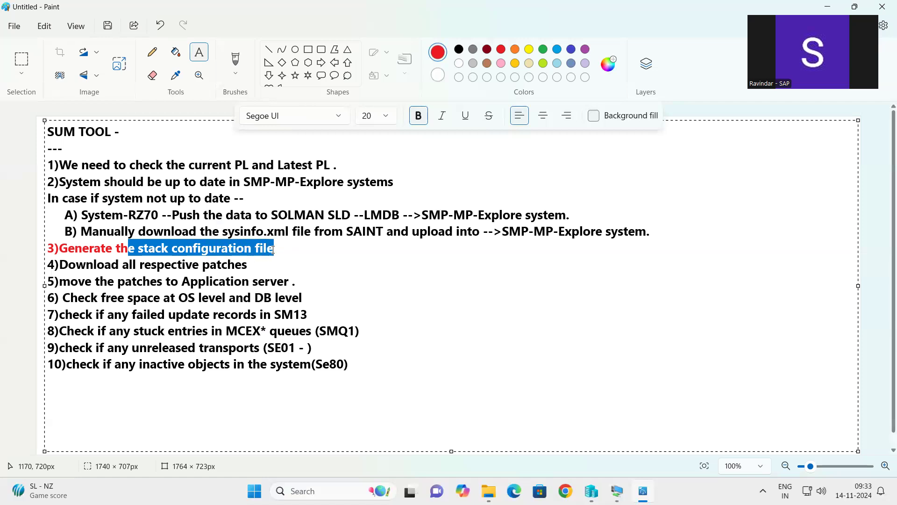
pyautogui.moveTo(133, 265); pyautogui.dragTo(233, 281)
pyautogui.click(123, 280)
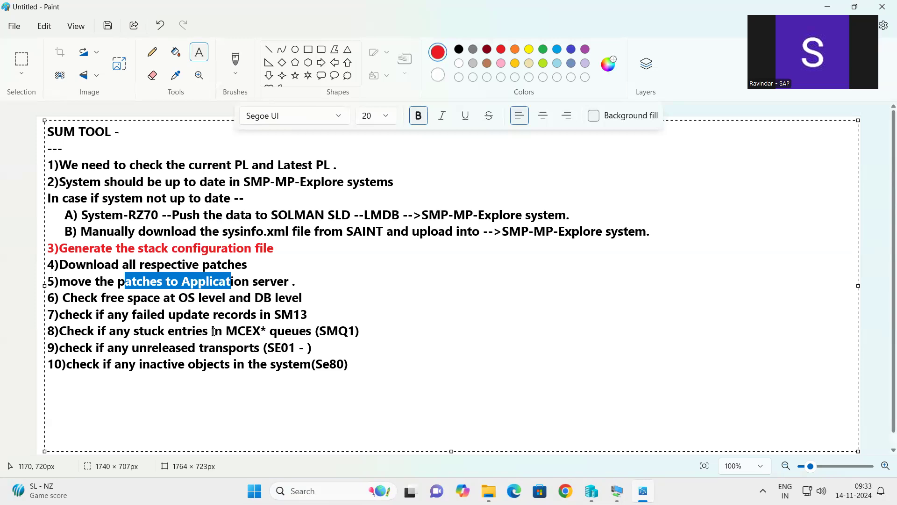
pyautogui.moveTo(350, 364); pyautogui.dragTo(40, 293)
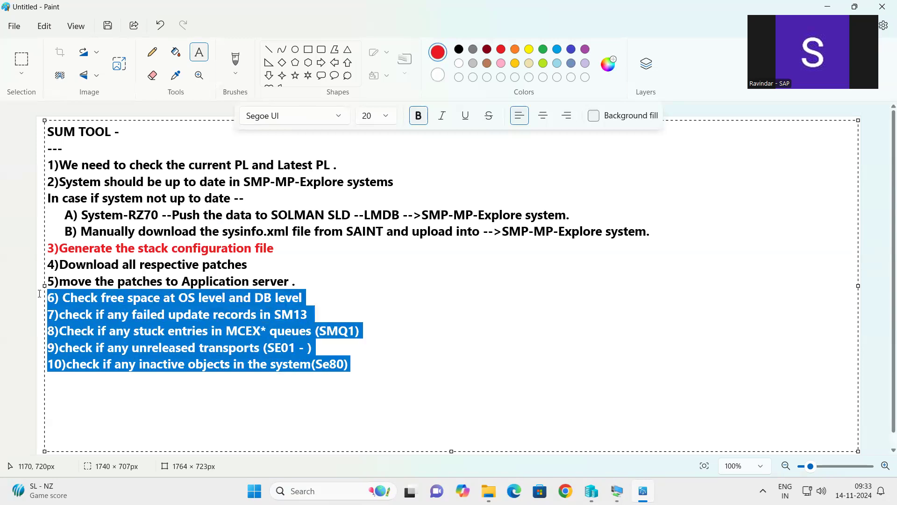
# - Add a '----' divider below step 10, then the note 'Move SUM file to /usr/sap/SID'
pyautogui.click(367, 365)
pyautogui.write('----')
pyautogui.press('Return')
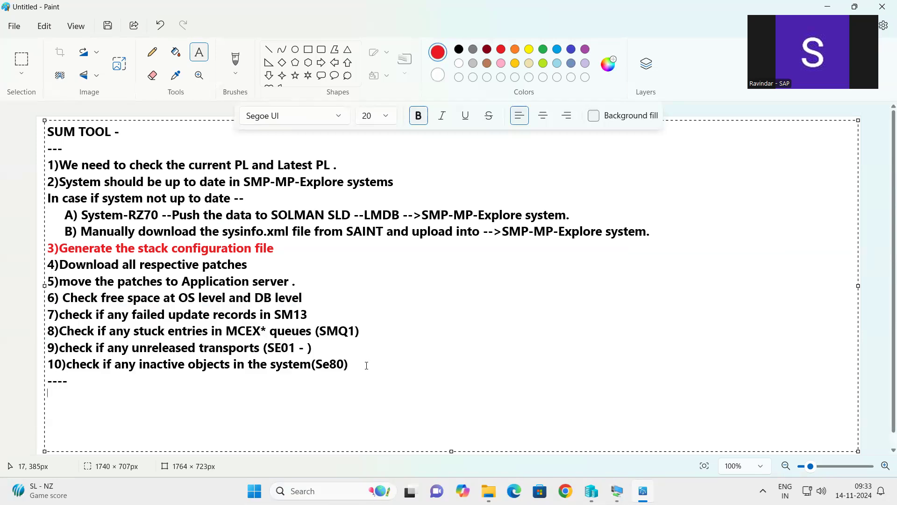
pyautogui.write('Extract SUM toll')
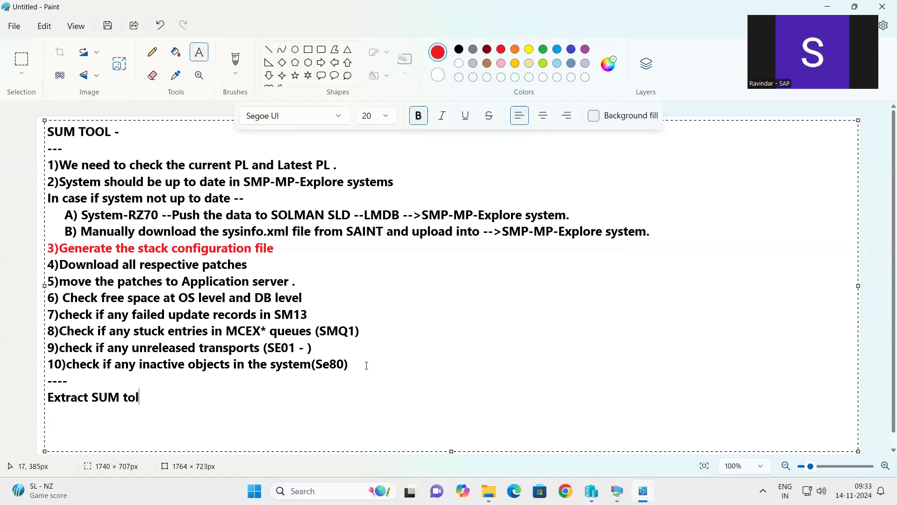
pyautogui.press('BackSpace')
pyautogui.press('BackSpace')
pyautogui.press('BackSpace')
pyautogui.press('BackSpace')
pyautogui.press('BackSpace')
pyautogui.press('BackSpace')
pyautogui.press('BackSpace')
pyautogui.press('BackSpace')
pyautogui.press('BackSpace')
pyautogui.press('BackSpace')
pyautogui.press('BackSpace')
pyautogui.press('BackSpace')
pyautogui.press('BackSpace')
pyautogui.press('BackSpace')
pyautogui.press('BackSpace')
pyautogui.press('BackSpace')
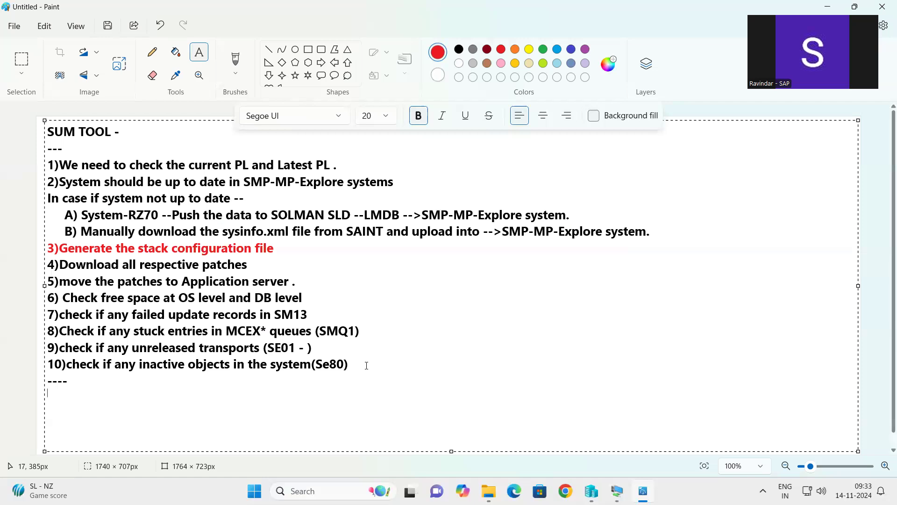
pyautogui.write('Moe')
pyautogui.press('BackSpace')
pyautogui.write('ve SUM ')
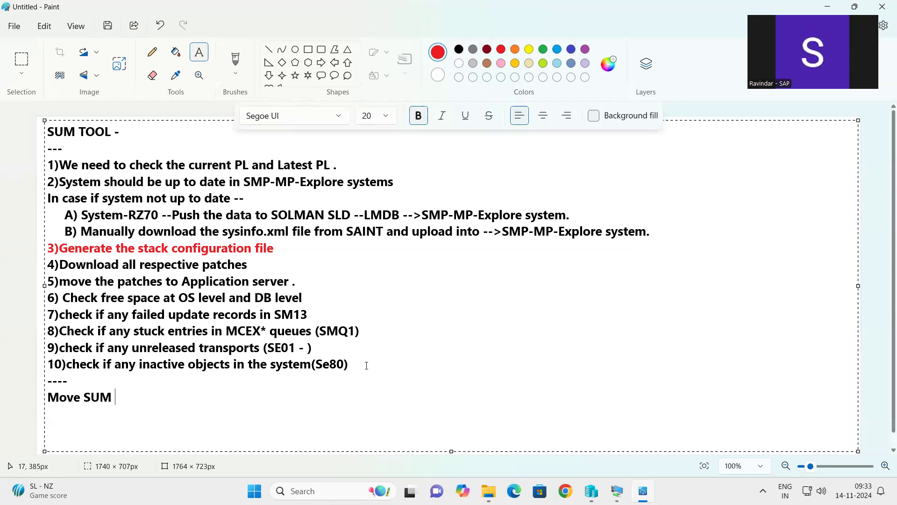
pyautogui.write('file to /usr/sap/')
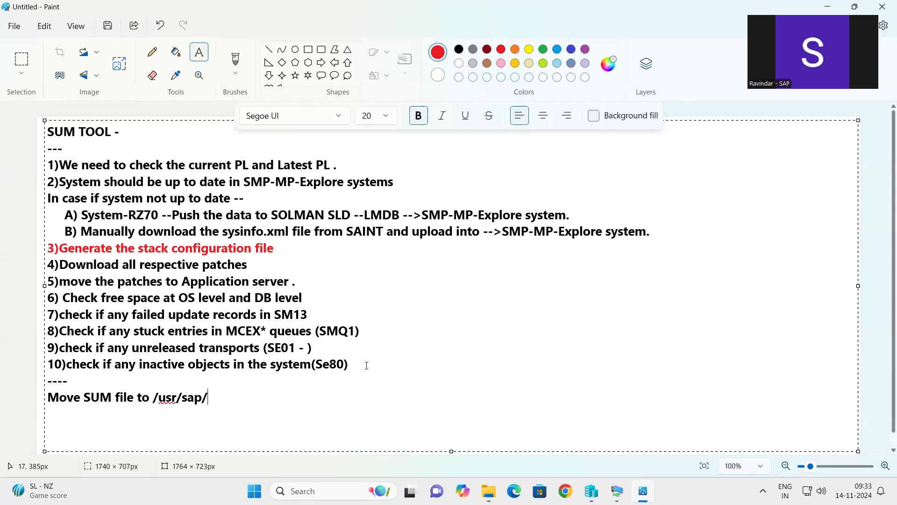
pyautogui.write('SID')
# - Add the next line 'extract it using SAPCAR -'
pyautogui.press('Return')
pyautogui.write('extract it ')
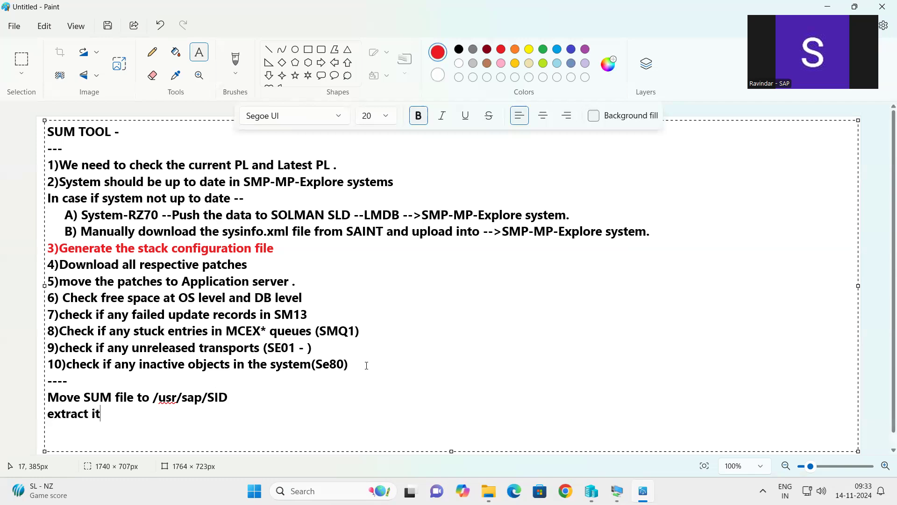
pyautogui.write('using SAPCAr')
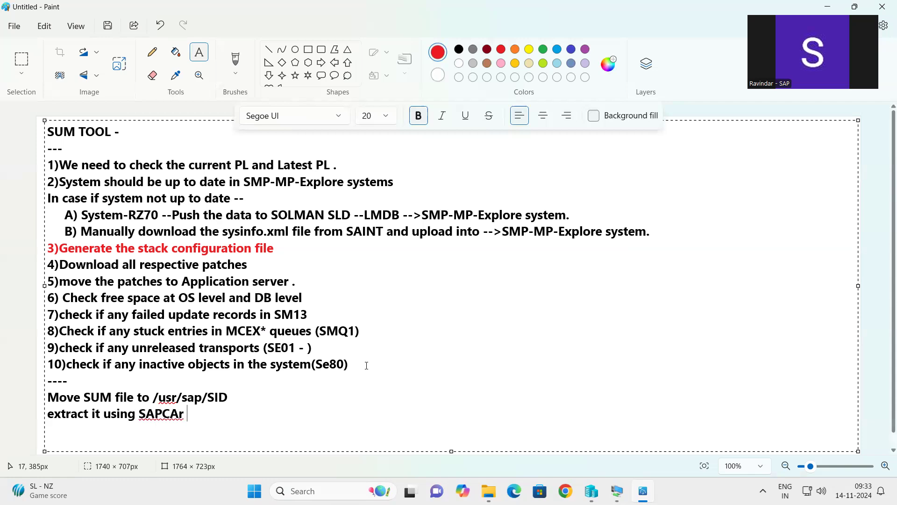
pyautogui.press('BackSpace')
pyautogui.write('R -')
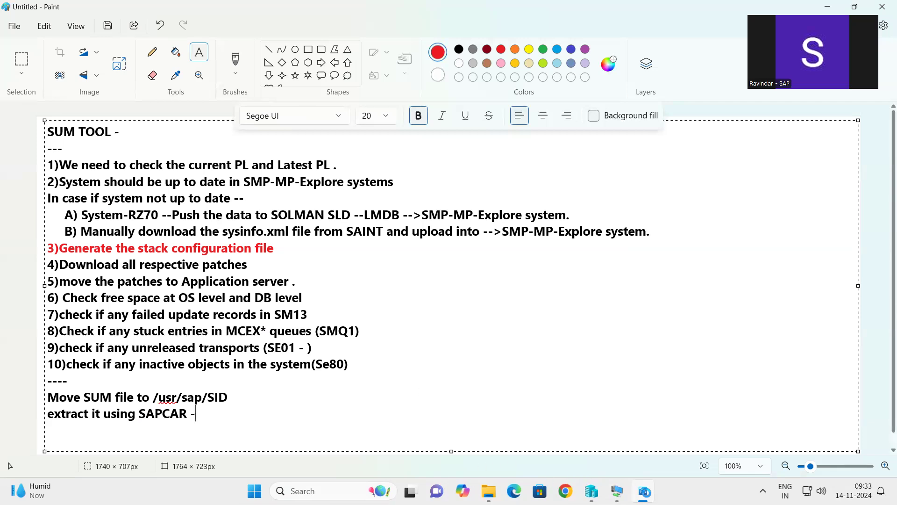
# - Check the kpbaseserver download, glance at the Paint notes, then bring the kpbaseserver session back
pyautogui.click(643, 491)
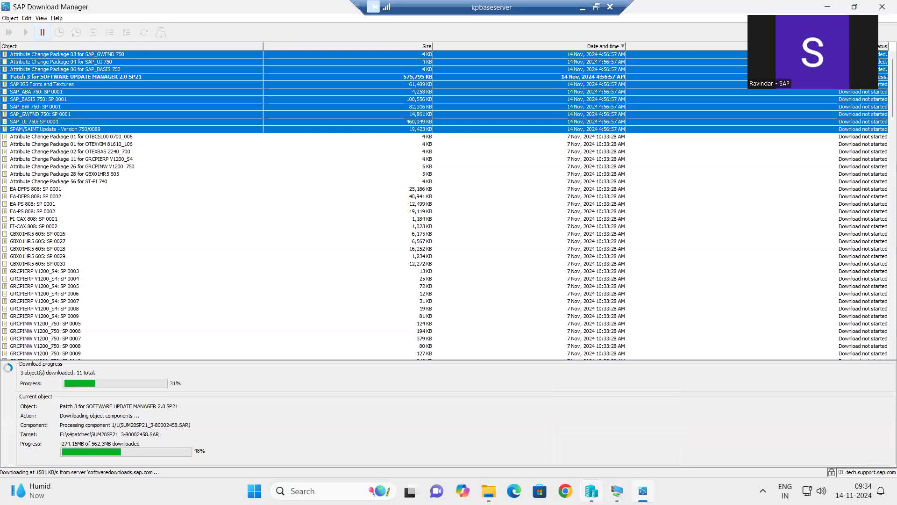
pyautogui.moveTo(617, 491)
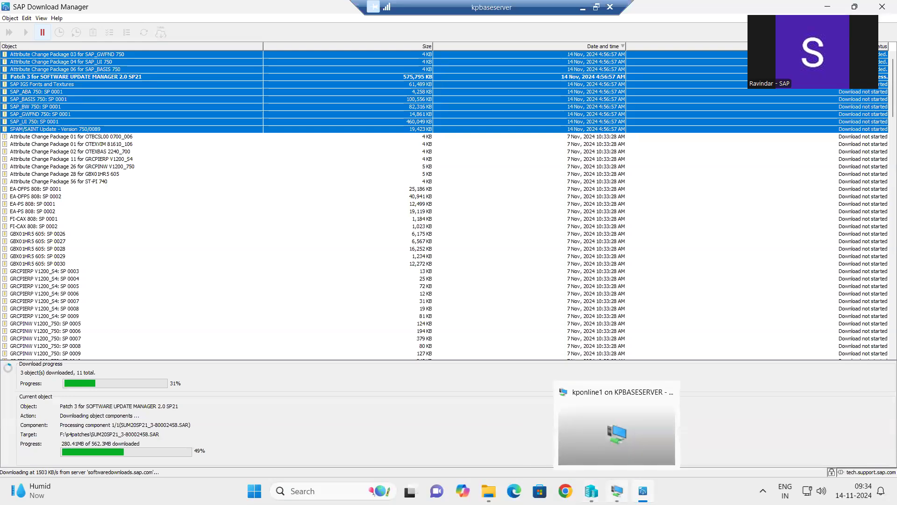
pyautogui.click(582, 8)
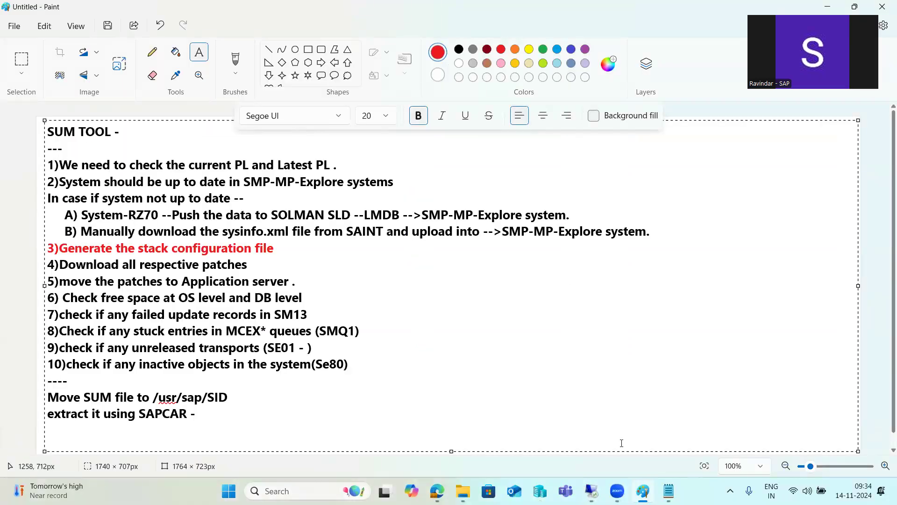
pyautogui.moveTo(591, 491)
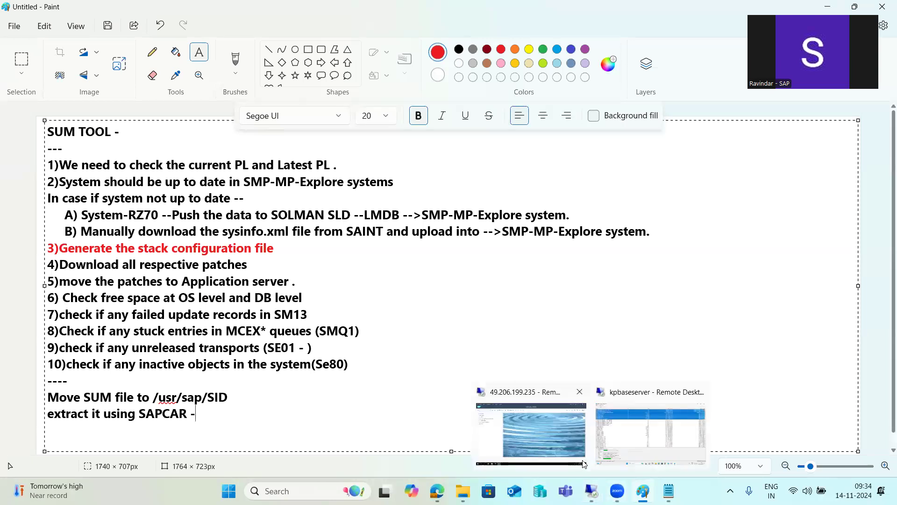
pyautogui.click(634, 427)
# - Run SAINT in the SAP Easy Access session and browse the Add-On Installation Tool menus
pyautogui.moveTo(592, 491)
pyautogui.click(536, 432)
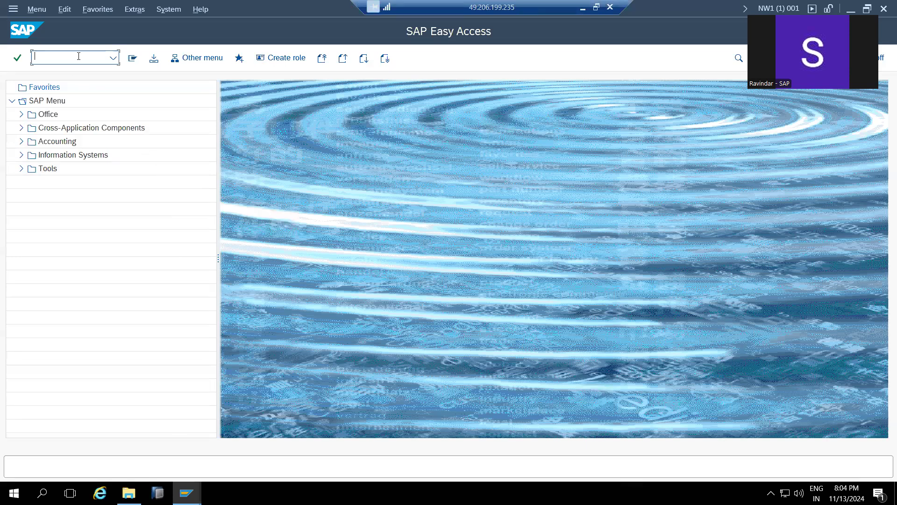
pyautogui.moveTo(187, 493)
pyautogui.click(124, 439)
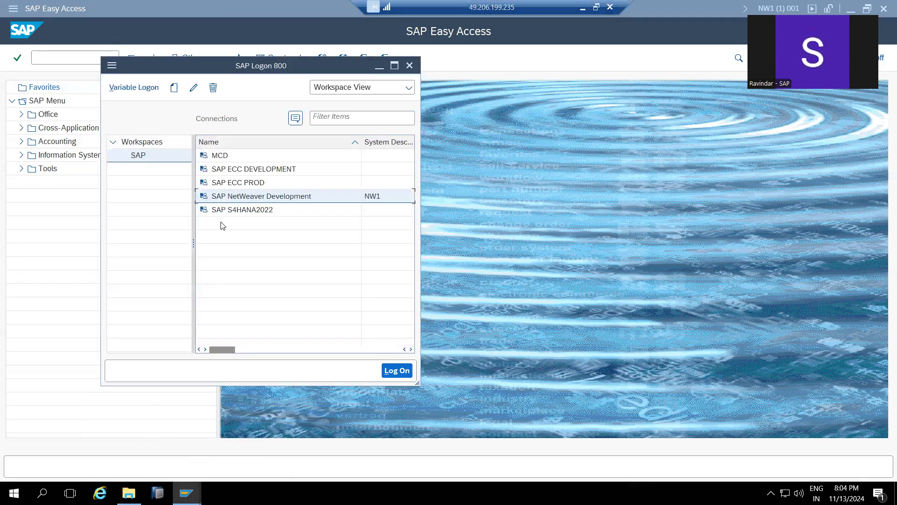
pyautogui.click(550, 183)
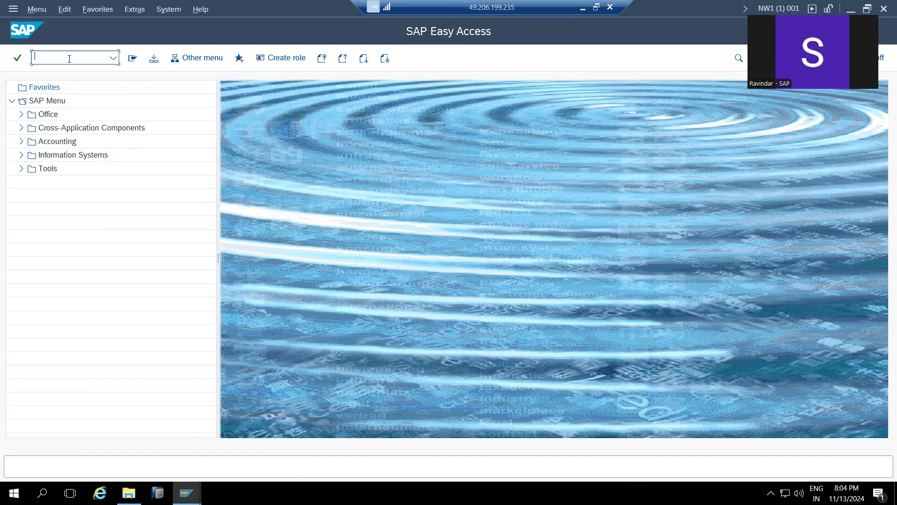
pyautogui.press('Return')
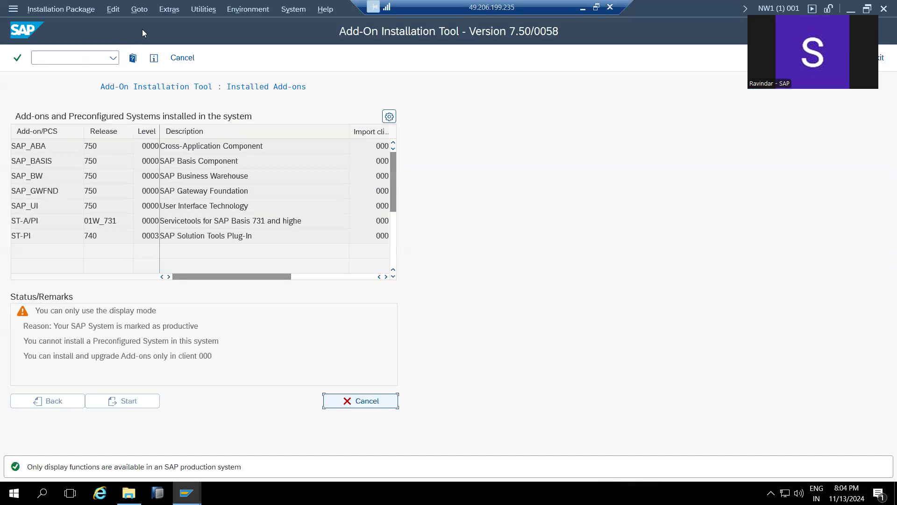
pyautogui.click(198, 13)
pyautogui.click(166, 146)
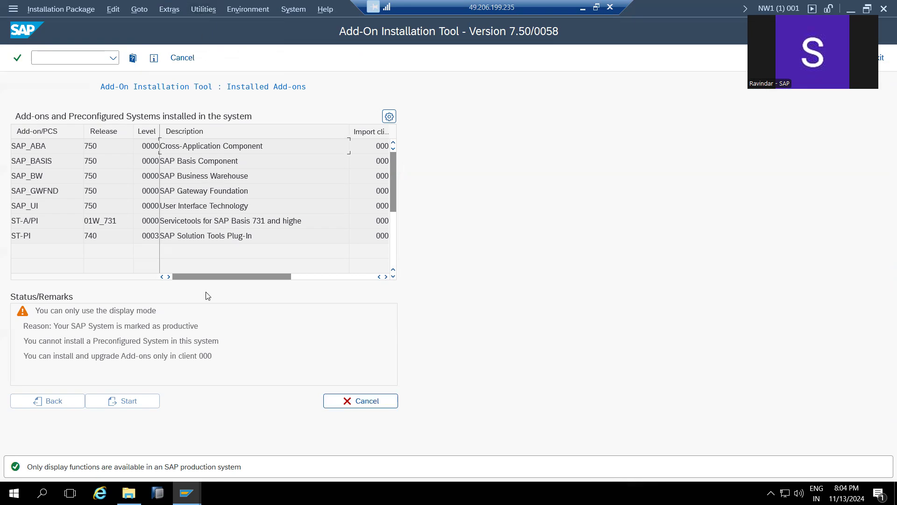
# - Open the SAP ECC DEVELOPMENT logon screen from SAP Logon
pyautogui.moveTo(187, 493)
pyautogui.click(134, 461)
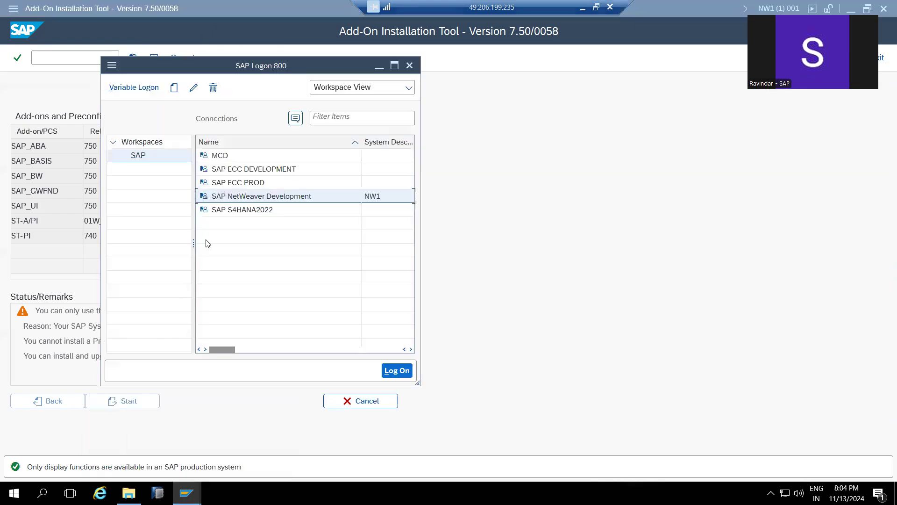
pyautogui.doubleClick(228, 173)
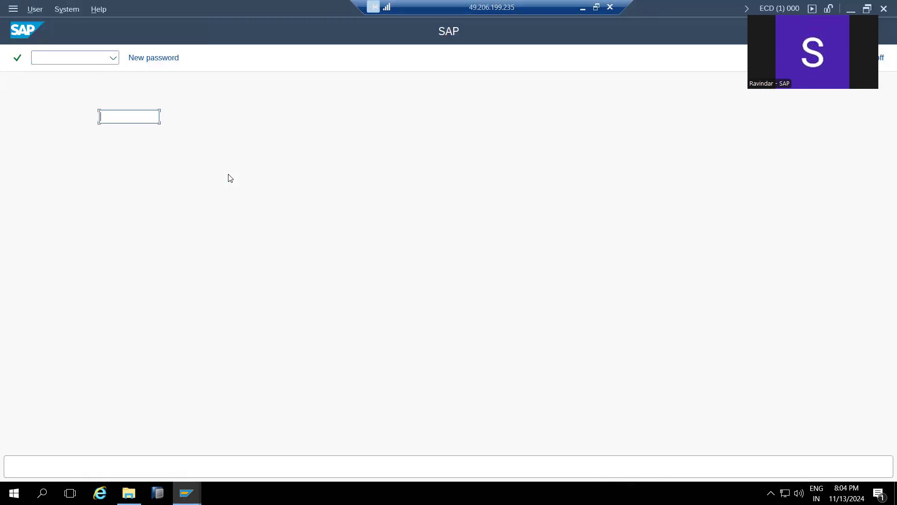
# - Log on to the ECD system in client 100 with the user and password
pyautogui.write('basis')
pyautogui.press('Tab')
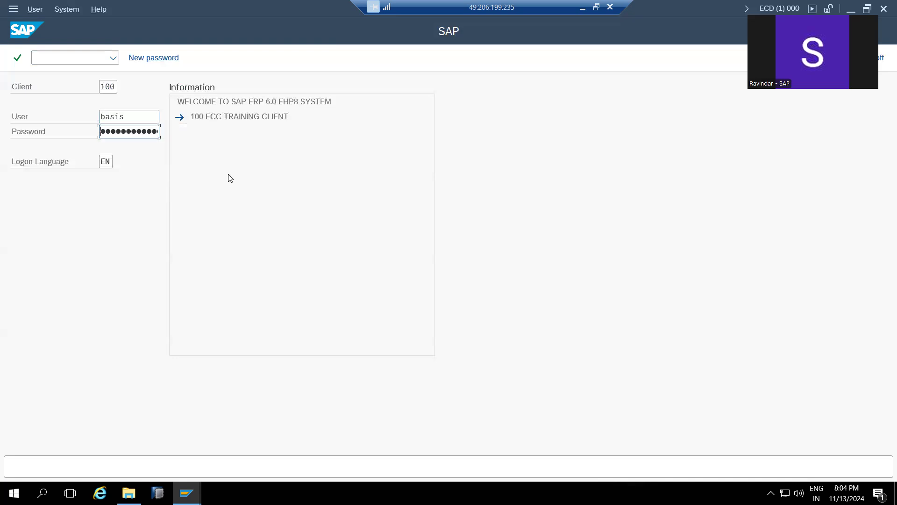
pyautogui.press('Return')
# - Run transaction SAINT and look through its utility menu
pyautogui.write('saint')
pyautogui.press('Return')
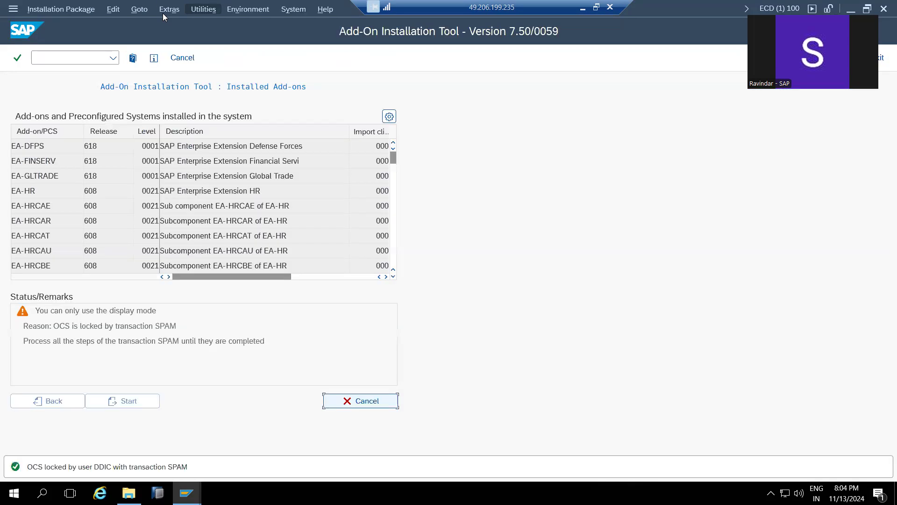
pyautogui.click(206, 10)
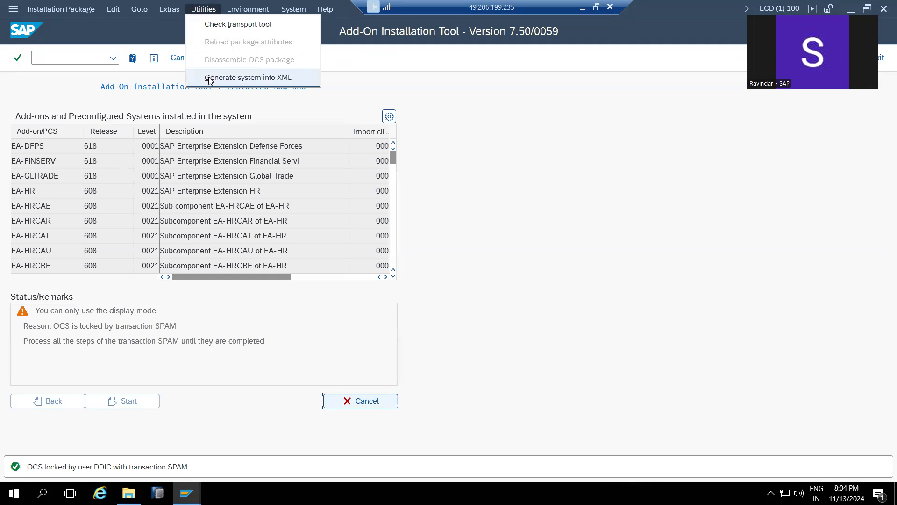
# - Review System > Status and its installed software component versions, then close everything
pyautogui.click(294, 9)
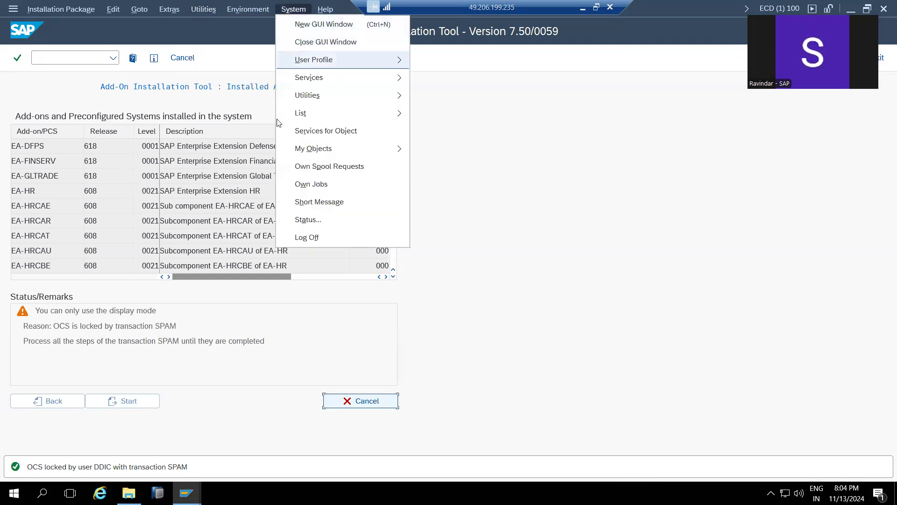
pyautogui.click(298, 219)
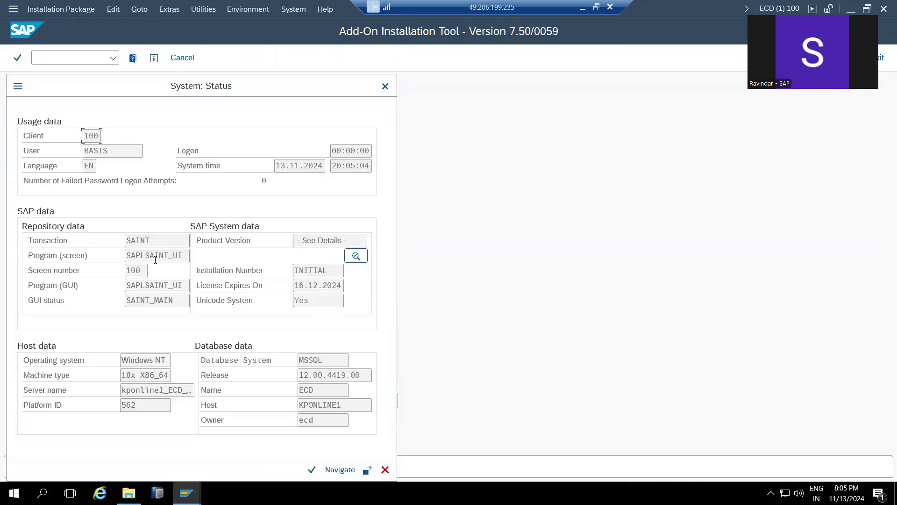
pyautogui.click(355, 256)
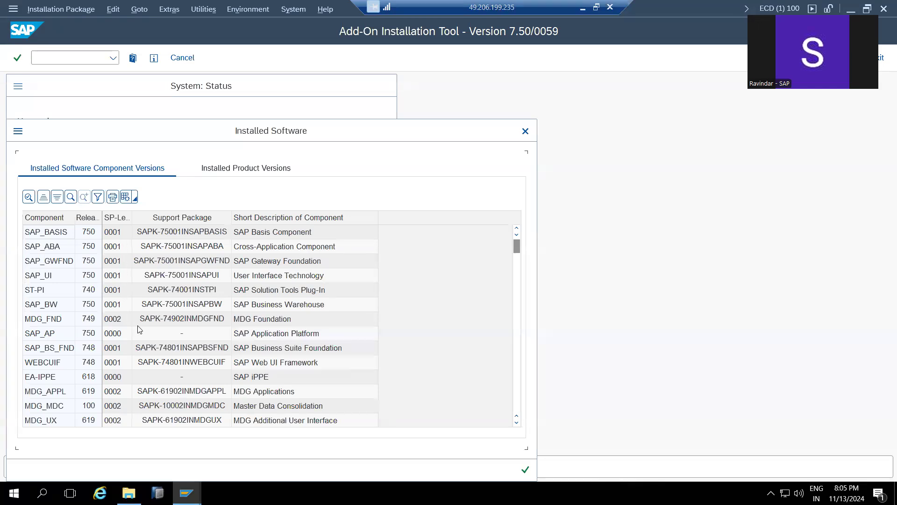
pyautogui.moveTo(518, 249); pyautogui.dragTo(524, 424)
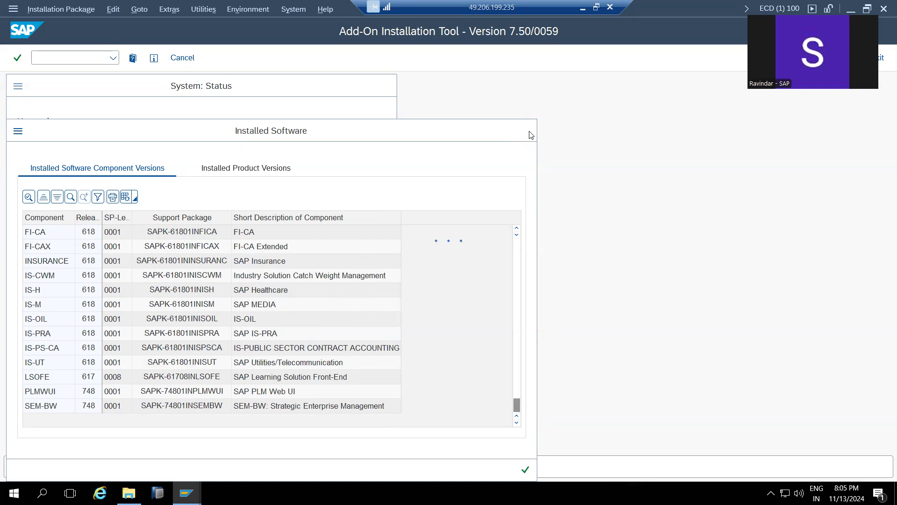
pyautogui.click(525, 469)
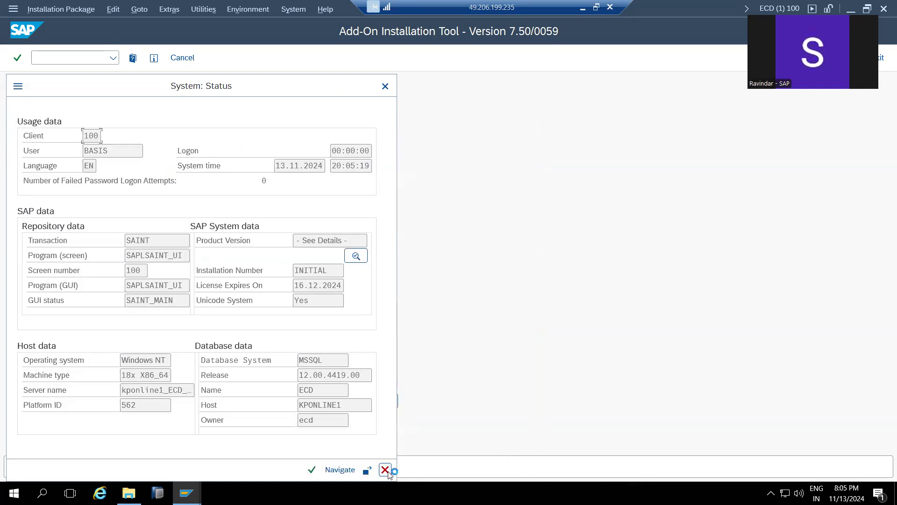
pyautogui.click(345, 401)
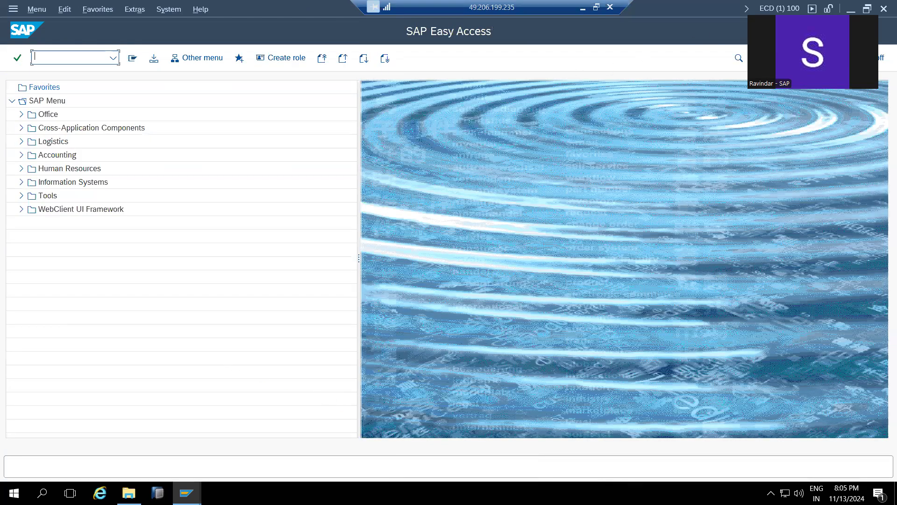
# - Minimise SAP GUI and open the kponline1 virtual machine connection full screen
pyautogui.click(851, 8)
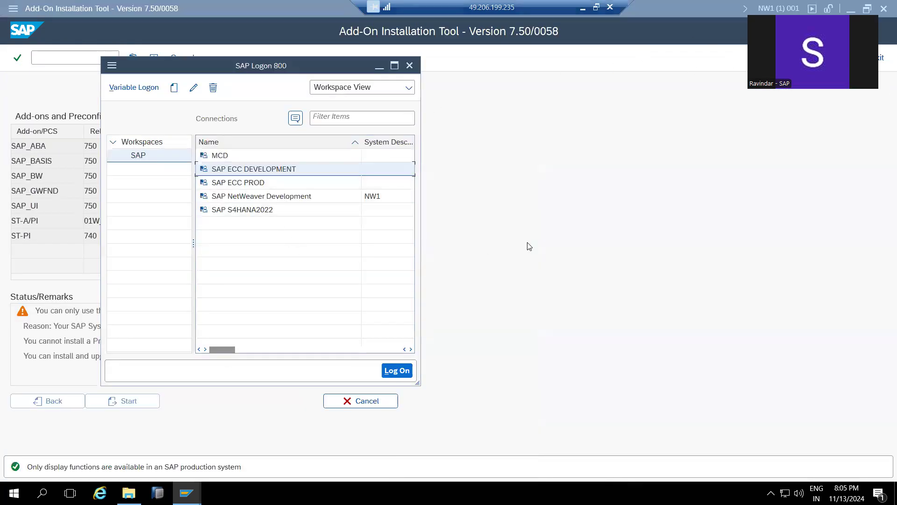
pyautogui.click(529, 246)
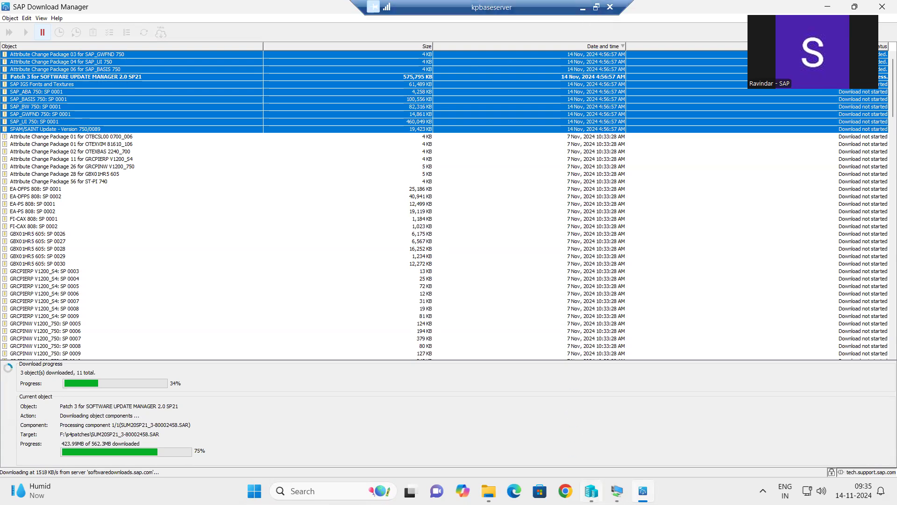
pyautogui.moveTo(617, 491)
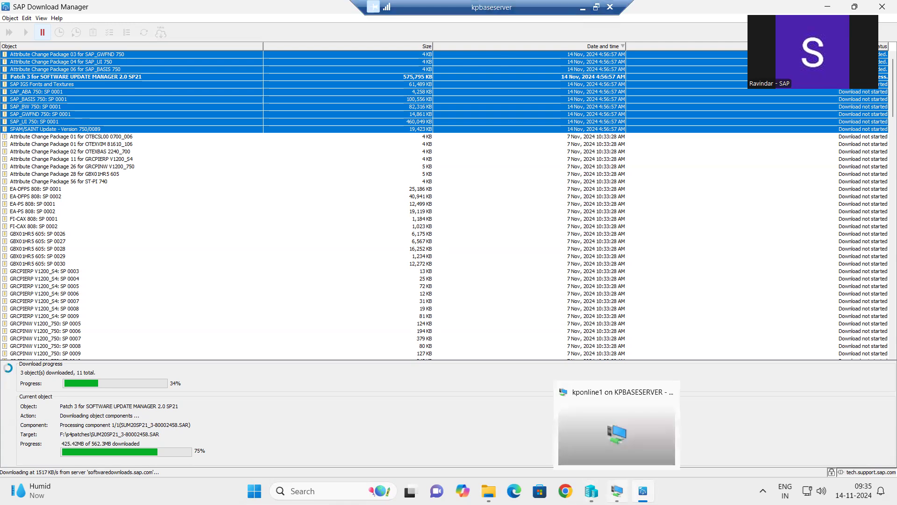
pyautogui.click(617, 434)
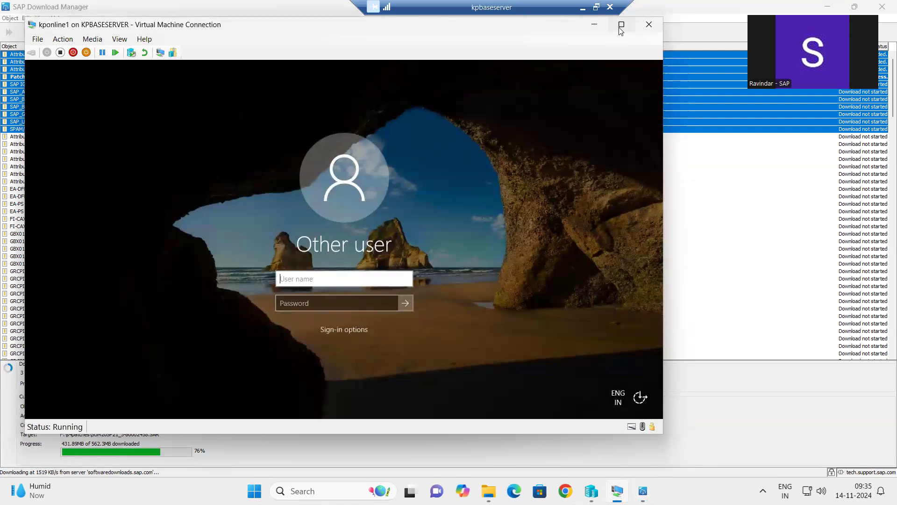
pyautogui.click(622, 24)
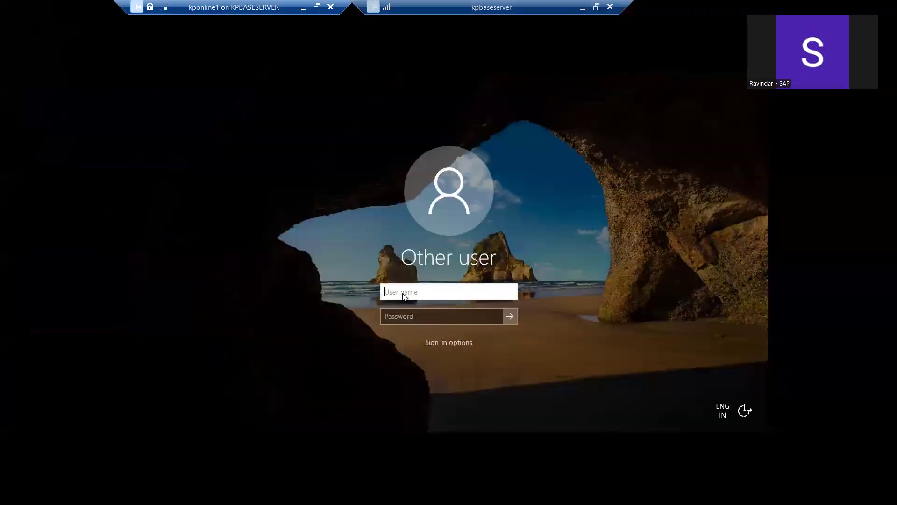
# - Sign in to the virtual machine with its user name and password, then close the command window
pyautogui.write('nw1adm')
pyautogui.press('Tab')
pyautogui.write('••')
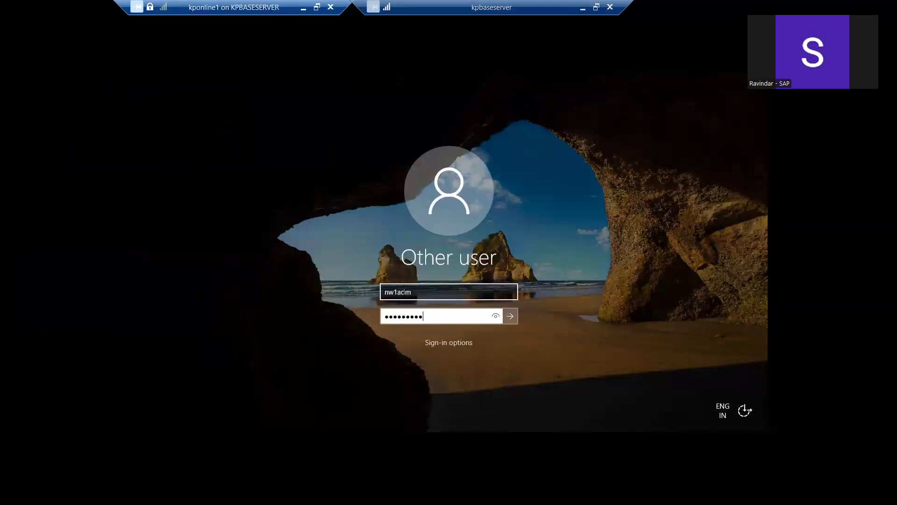
pyautogui.press('Return')
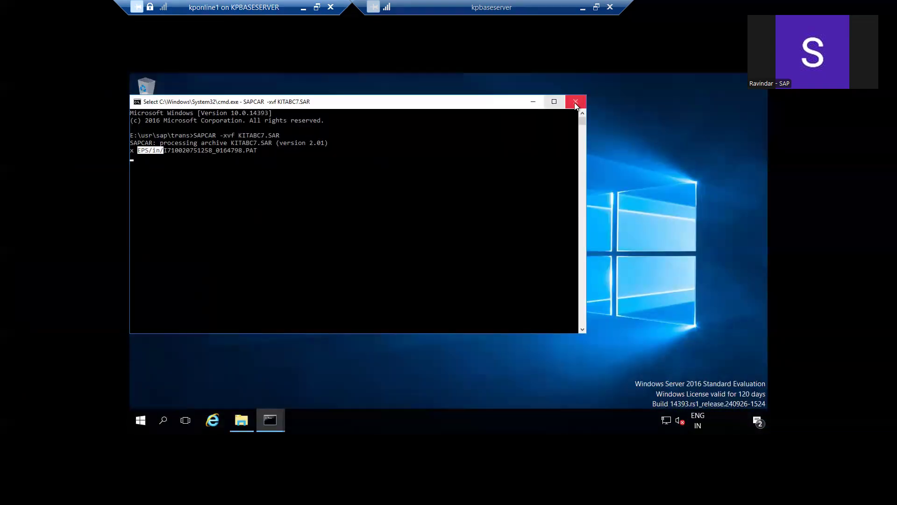
pyautogui.click(573, 103)
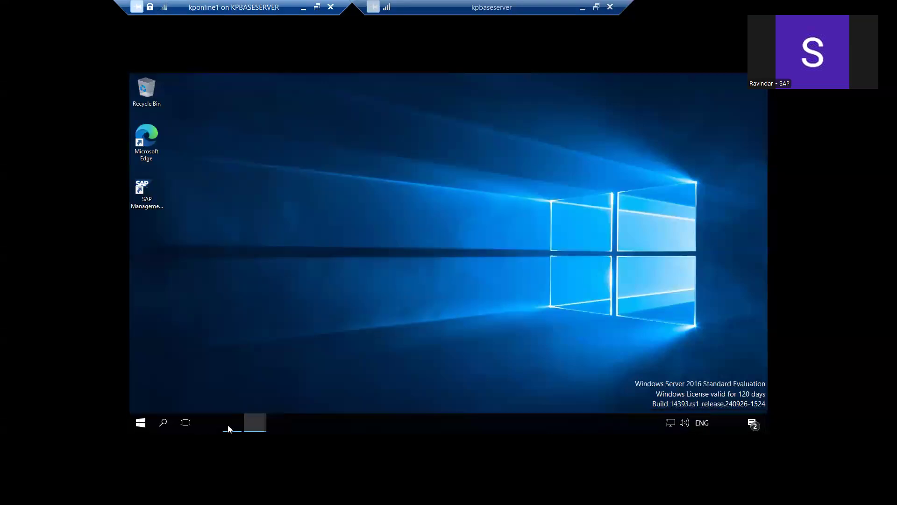
# - Refresh the remote desktop and open the trans folder window
pyautogui.rightClick(352, 170)
pyautogui.click(310, 198)
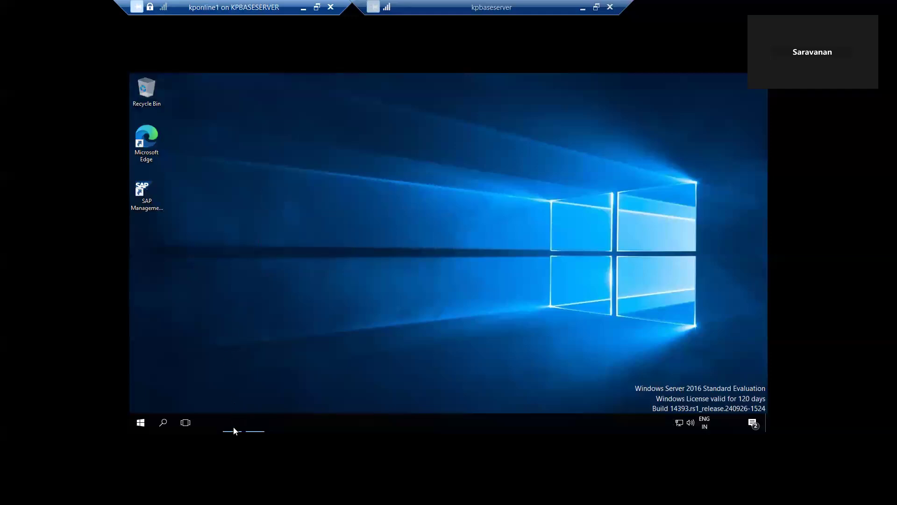
pyautogui.moveTo(235, 430)
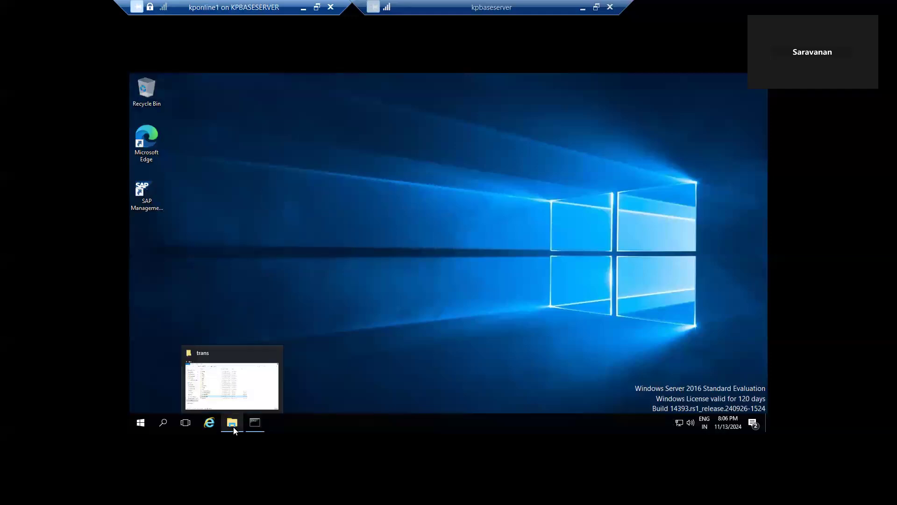
pyautogui.click(233, 391)
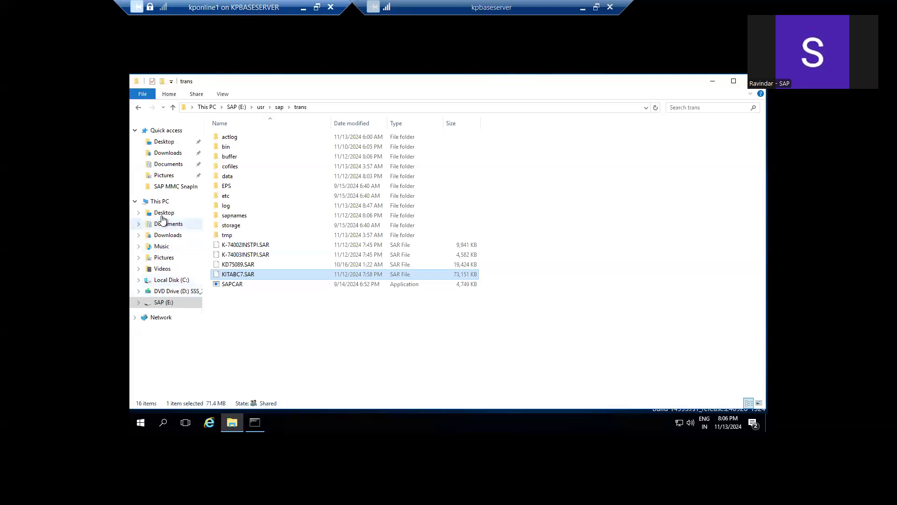
# - Browse from This PC into SAP (E:) > usr > sap > NW1
pyautogui.click(159, 202)
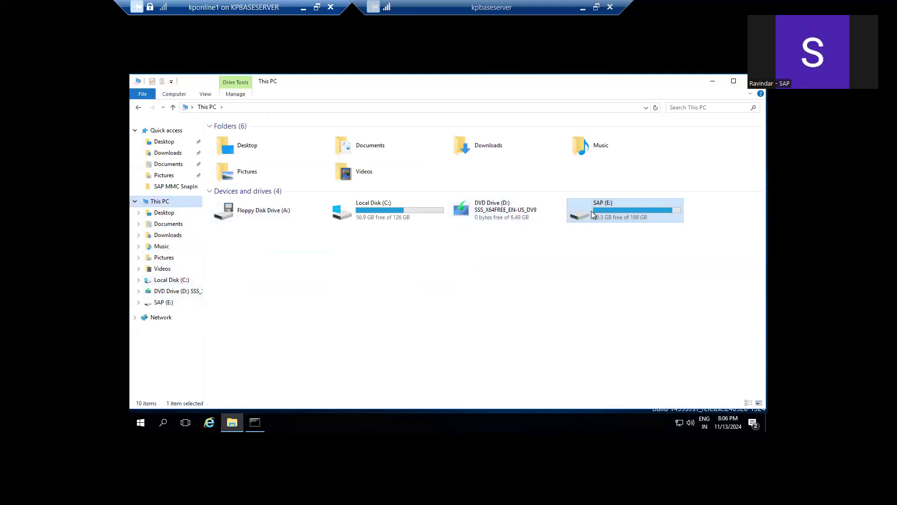
pyautogui.doubleClick(590, 211)
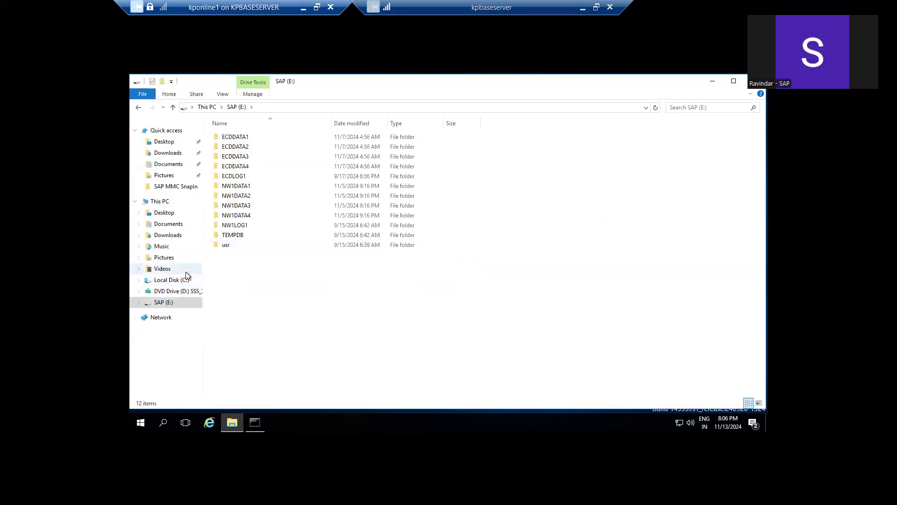
pyautogui.click(228, 243)
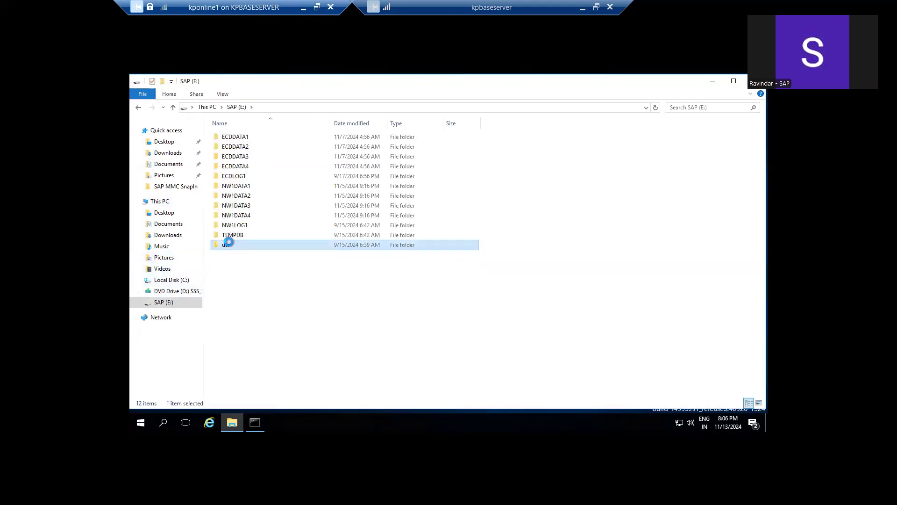
pyautogui.click(228, 136)
pyautogui.doubleClick(228, 137)
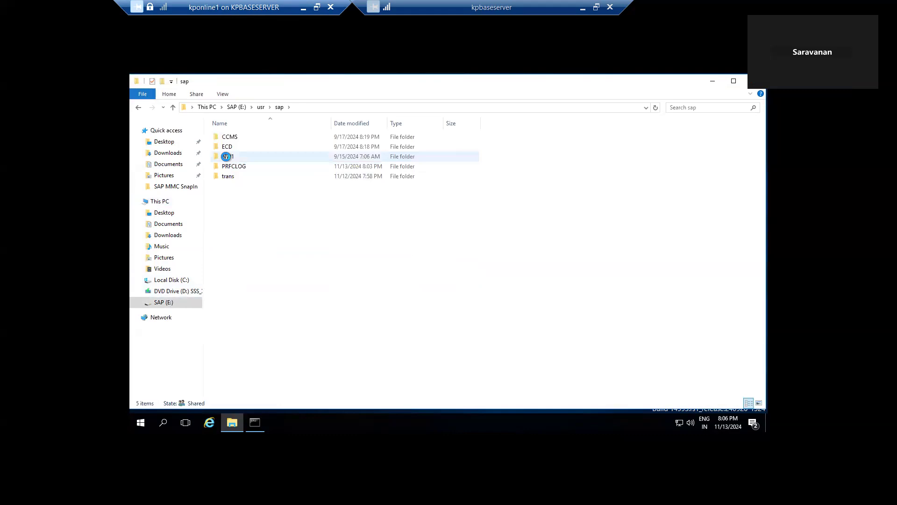
pyautogui.moveTo(226, 156)
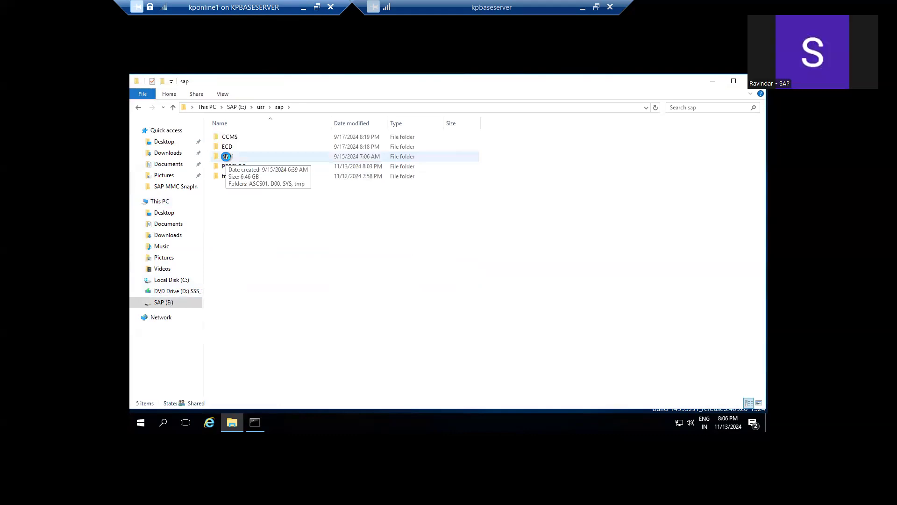
pyautogui.click(226, 156)
pyautogui.doubleClick(226, 156)
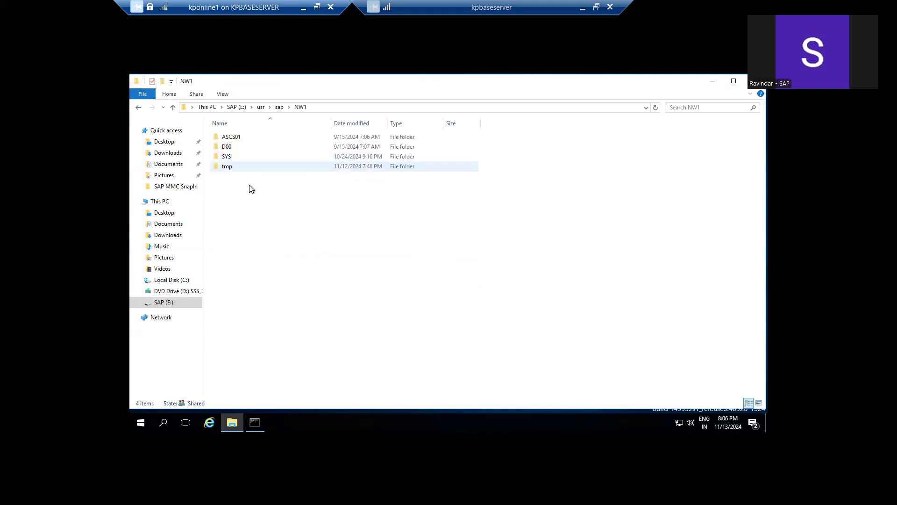
# - Check the Downloads folder on SAP (E:), select the drive in This PC, and restore the session window
pyautogui.click(158, 203)
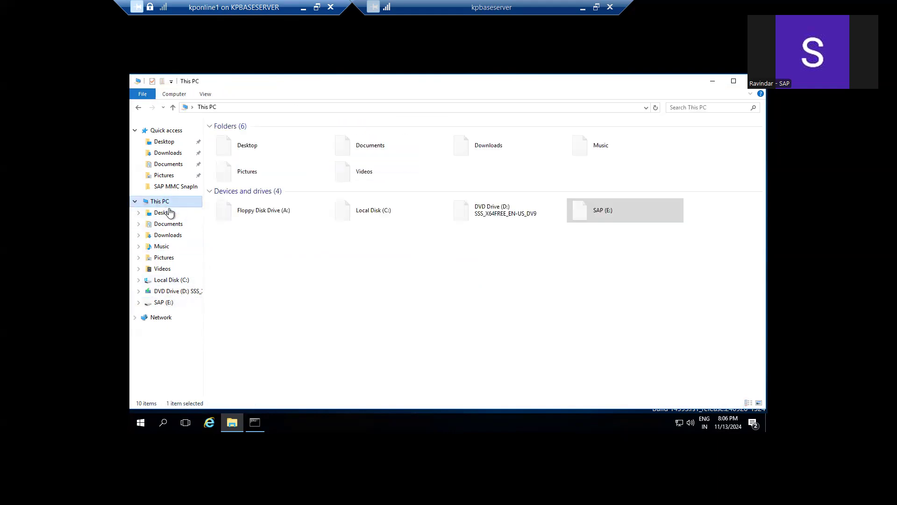
pyautogui.doubleClick(611, 213)
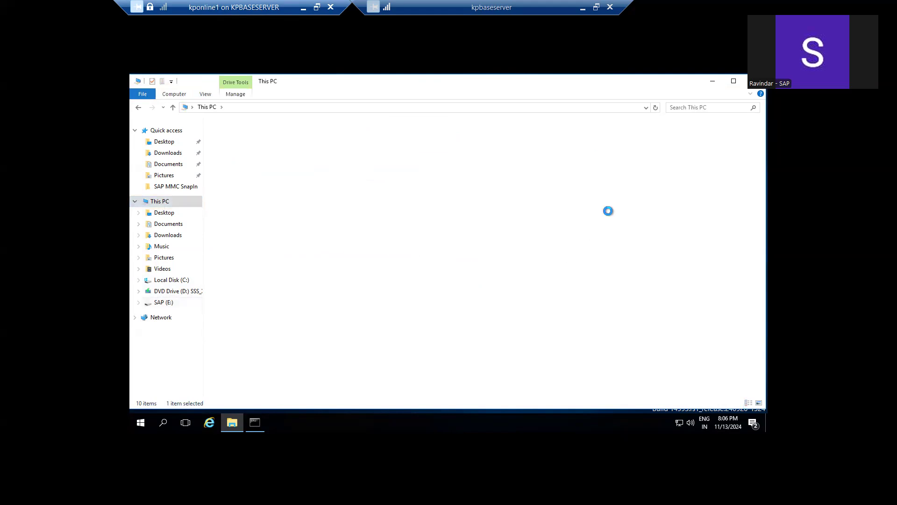
pyautogui.click(169, 153)
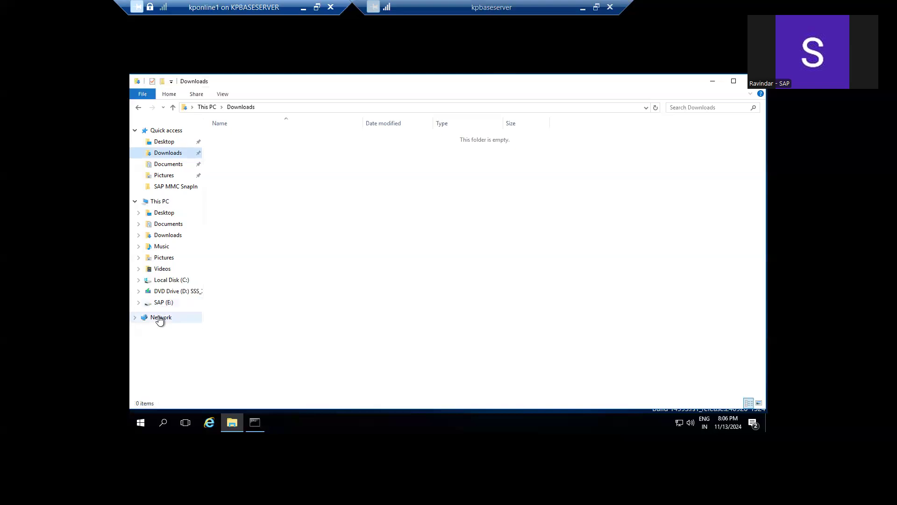
pyautogui.click(158, 202)
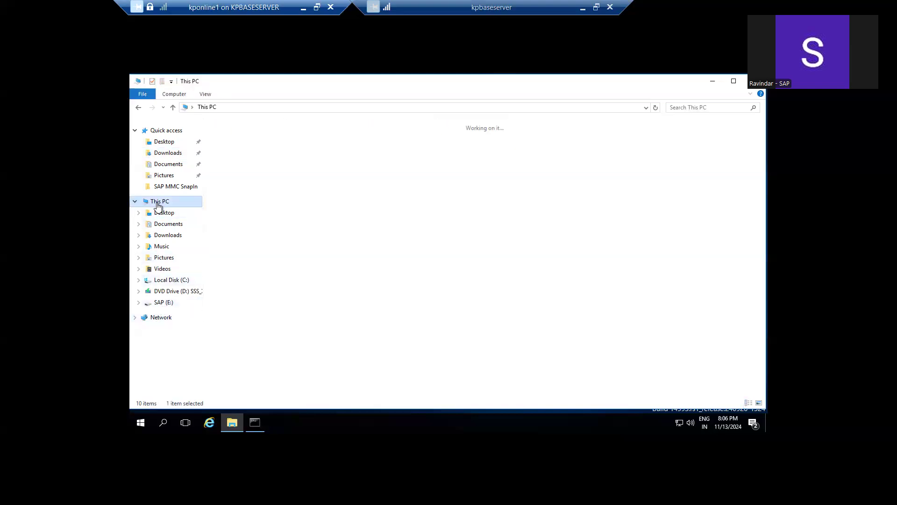
pyautogui.click(630, 208)
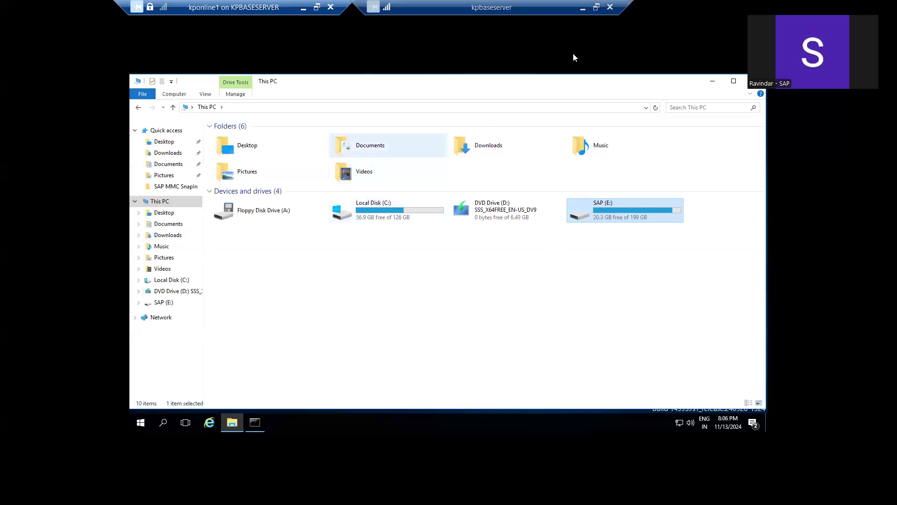
pyautogui.moveTo(293, 10); pyautogui.dragTo(237, 16)
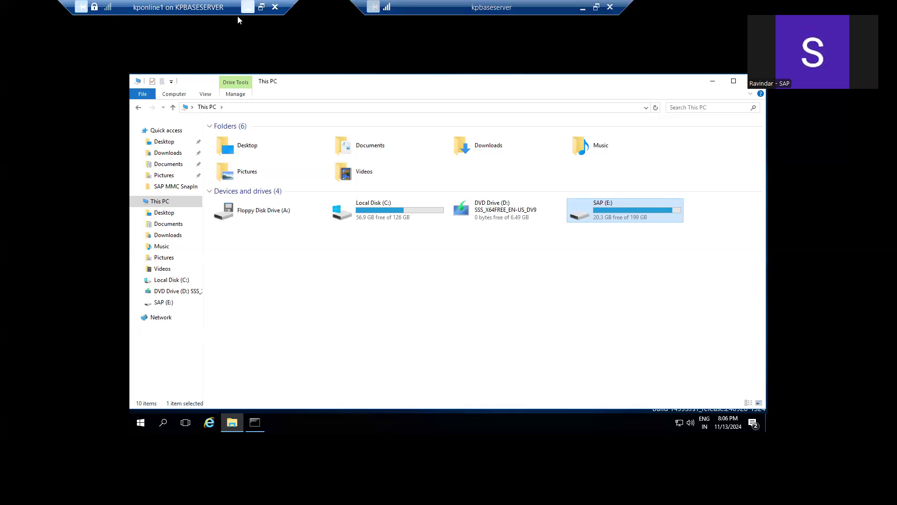
pyautogui.click(261, 7)
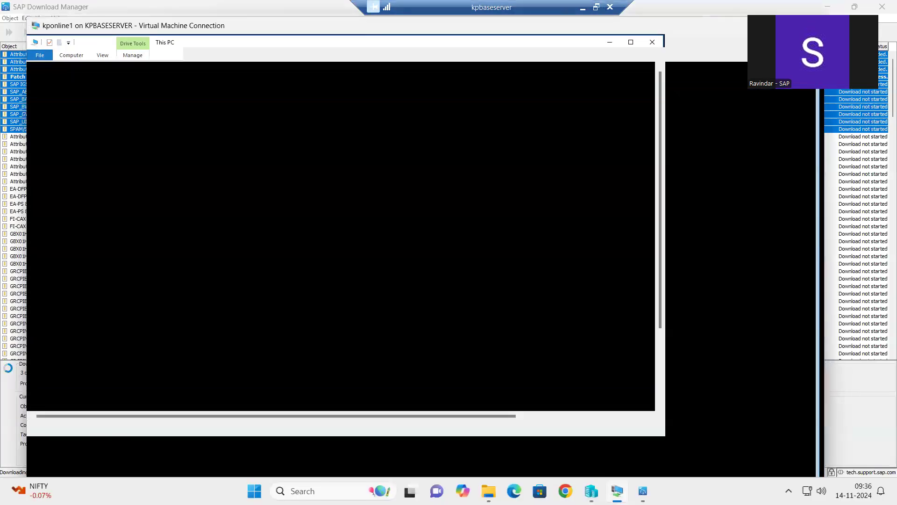
# - Hide the remote session and bring the local sap-download-manager-3.1.2 folder forward
pyautogui.hotkey('alt', 'Tab')
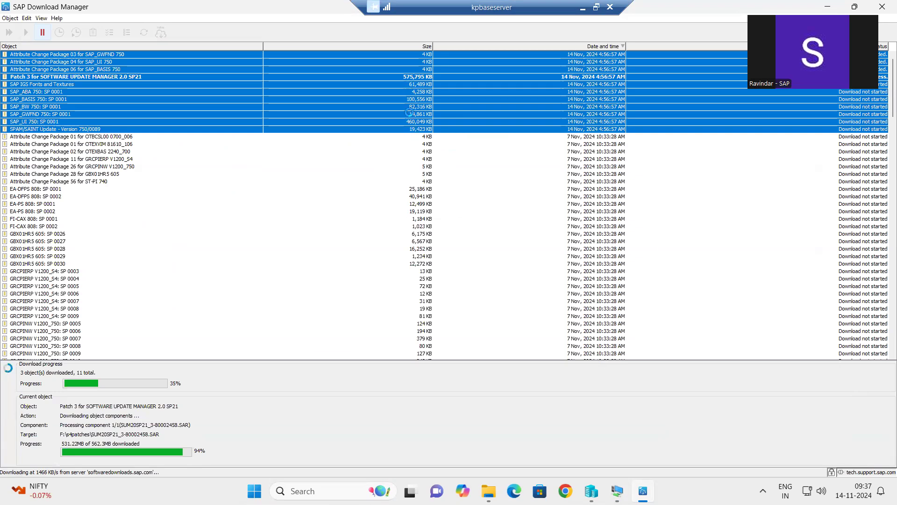
pyautogui.click(489, 491)
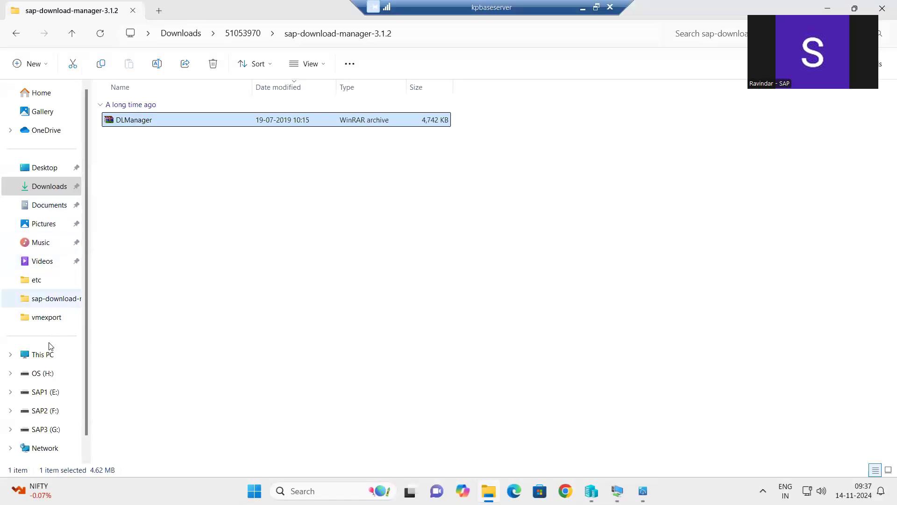
# - Browse from This PC into the s4patches folder on the SAP2 (F:) drive
pyautogui.click(49, 354)
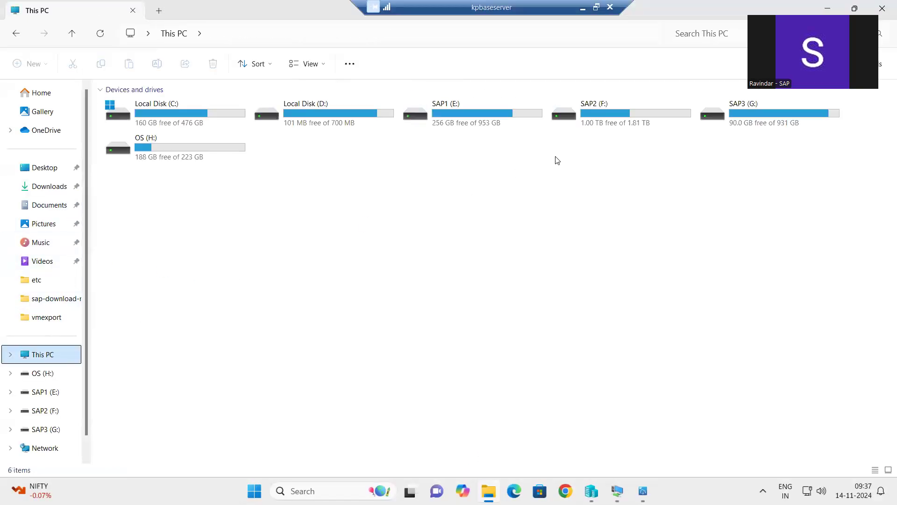
pyautogui.doubleClick(622, 123)
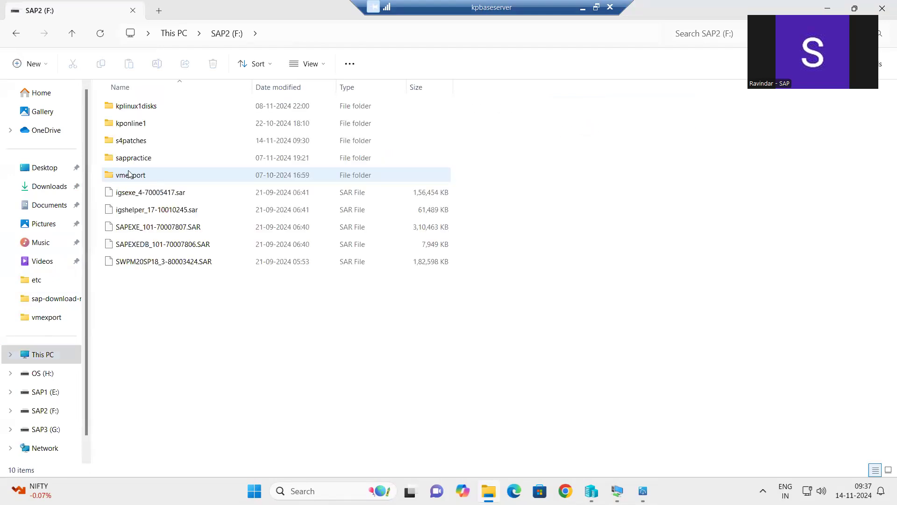
pyautogui.doubleClick(130, 142)
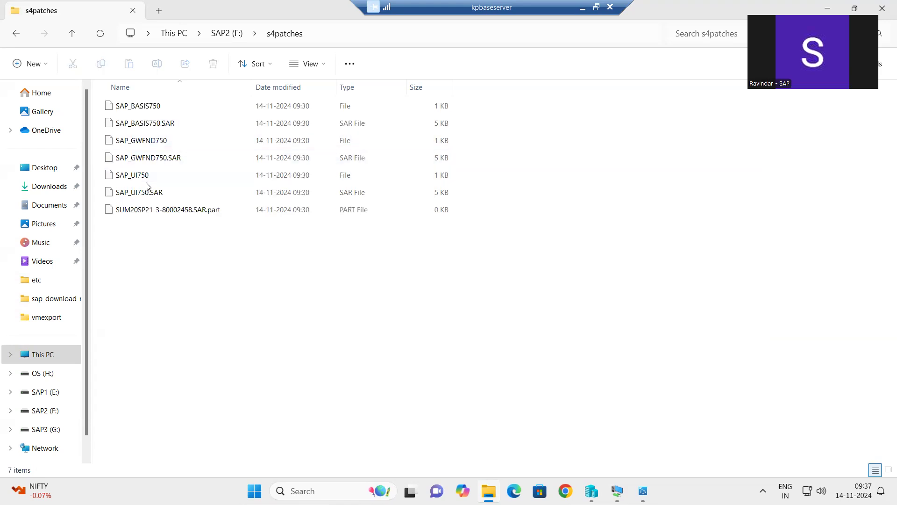
# - Go back up to SAP2 (F:) and the This PC drive list, then minimize File Explorer
pyautogui.click(227, 34)
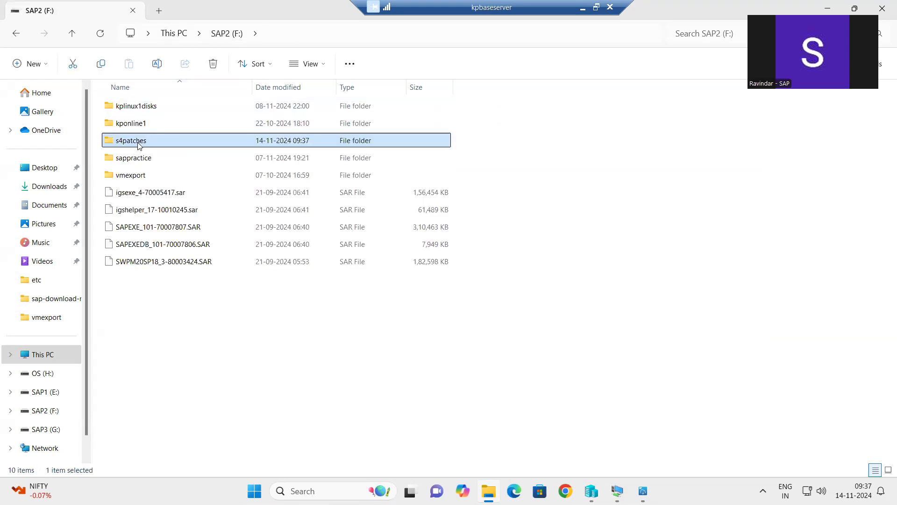
pyautogui.moveTo(139, 146)
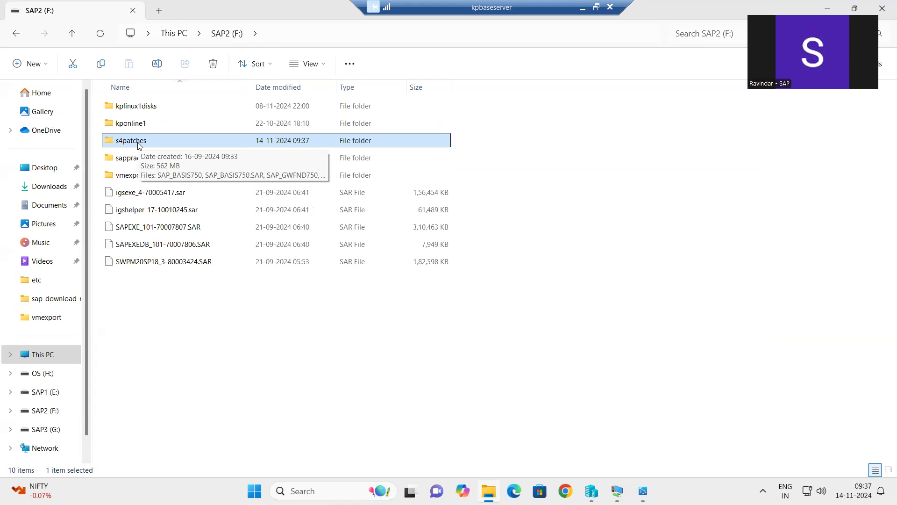
pyautogui.moveTo(132, 163)
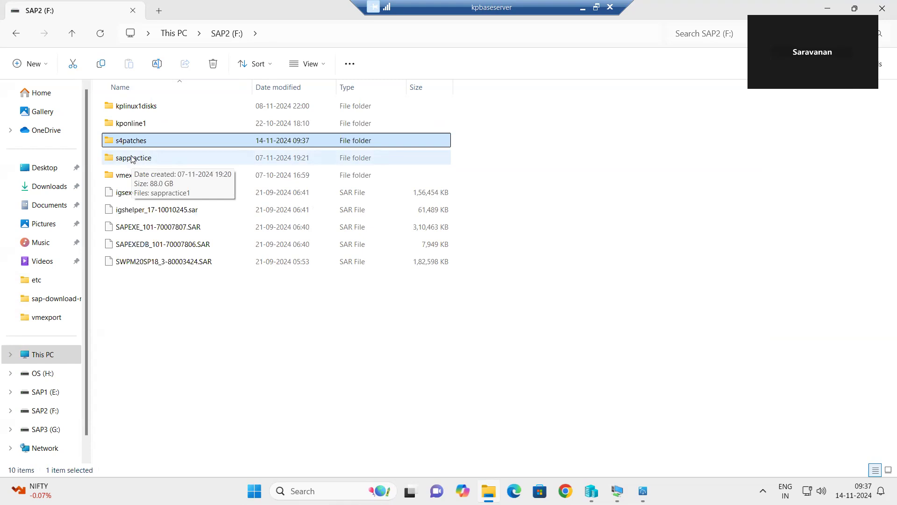
pyautogui.click(35, 354)
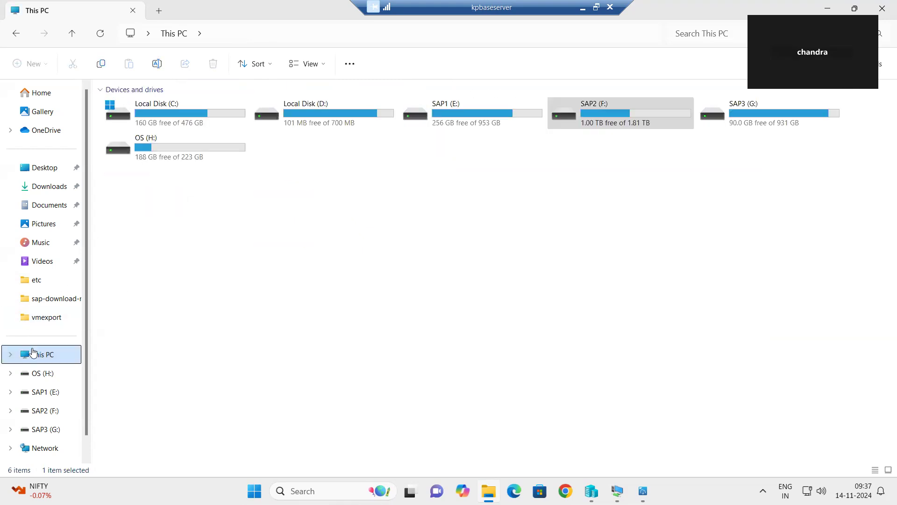
pyautogui.click(828, 8)
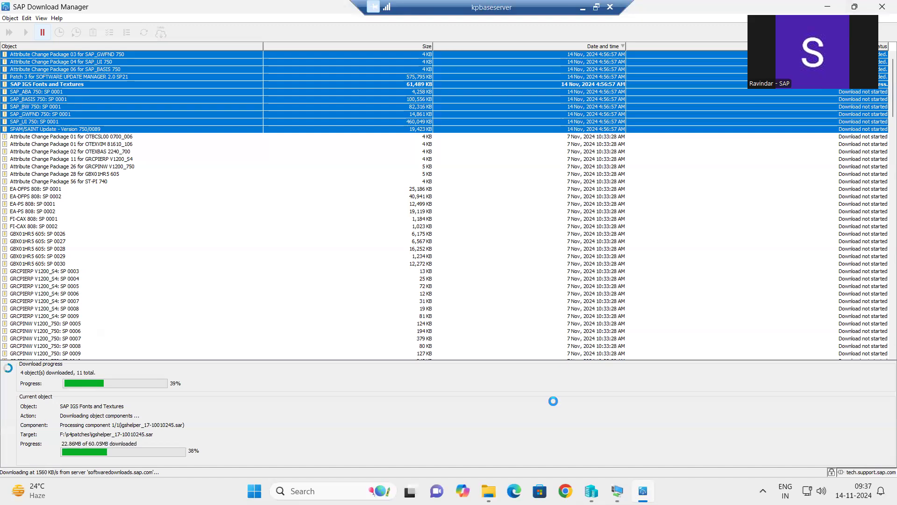
# - Switch via the kponline1 session to the 49.206.199.235 remote SAP session showing installed add-ons
pyautogui.moveTo(616, 490)
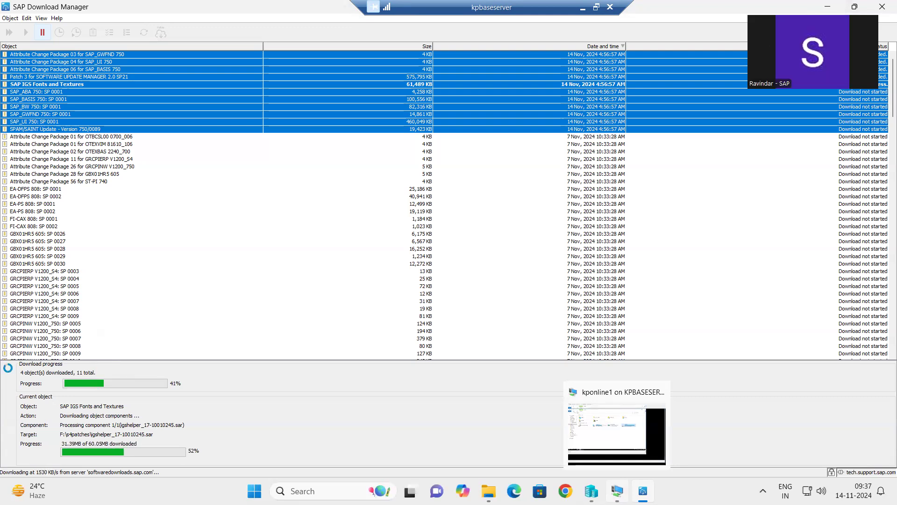
pyautogui.click(617, 432)
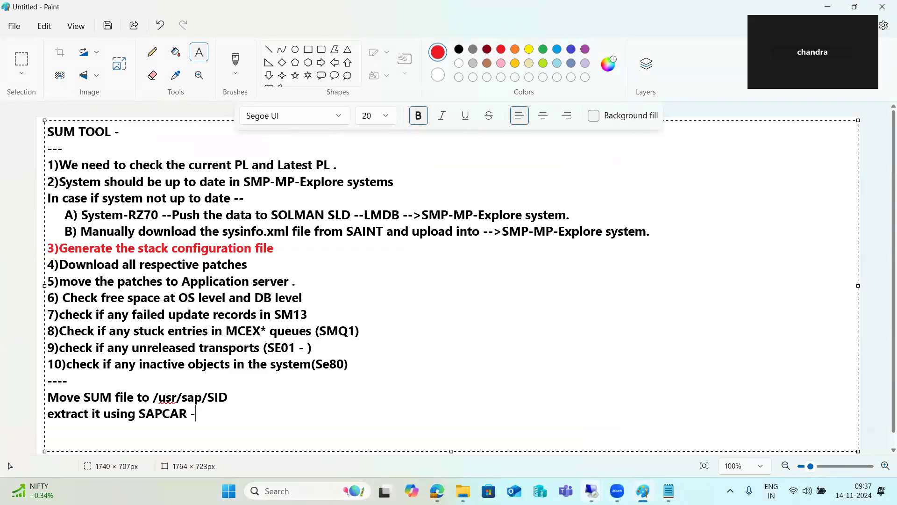
pyautogui.moveTo(591, 491)
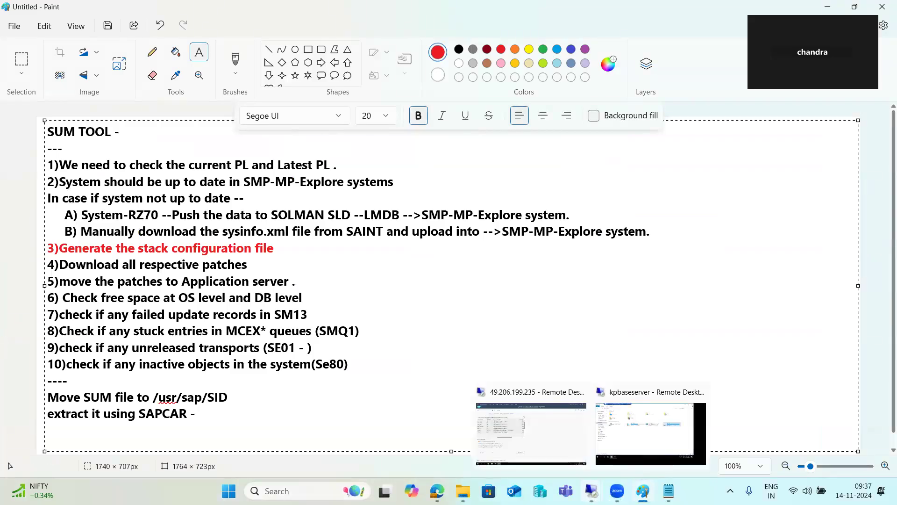
pyautogui.click(551, 443)
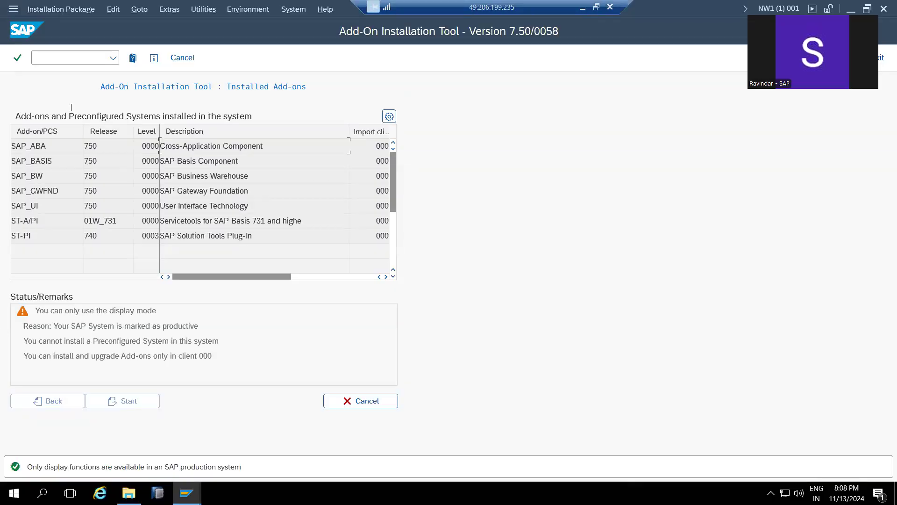
# - Cancel the Add-On Installation Tool and run snote for Note Assistant, expanding and collapsing New
pyautogui.click(184, 58)
pyautogui.click(63, 62)
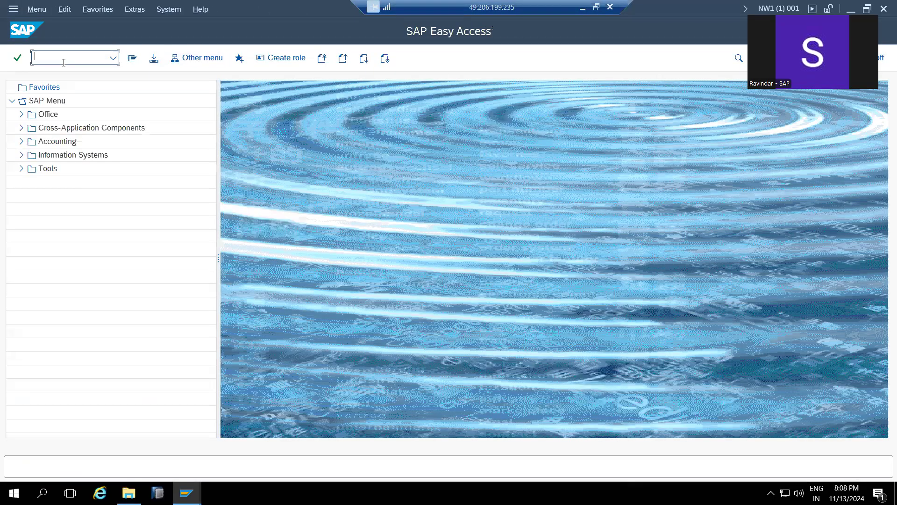
pyautogui.write('snote')
pyautogui.press('Return')
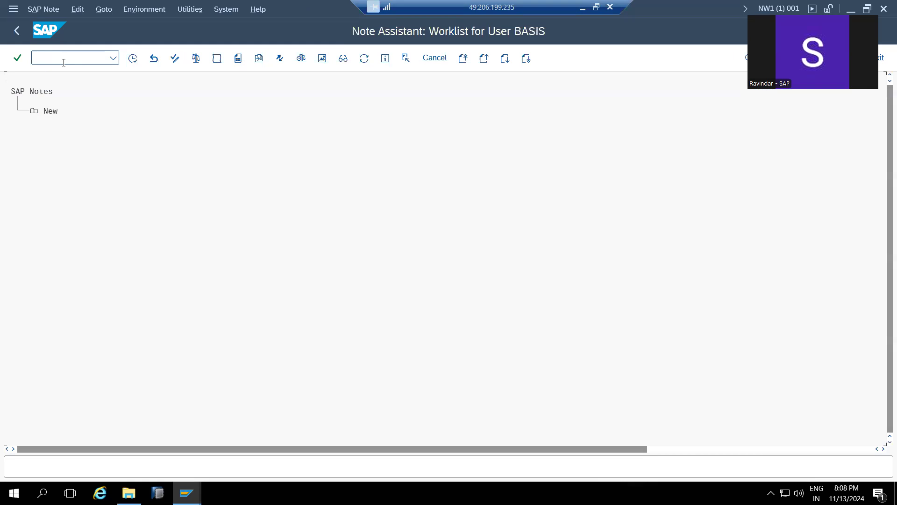
pyautogui.click(33, 116)
pyautogui.click(33, 115)
pyautogui.click(226, 9)
pyautogui.click(240, 218)
pyautogui.click(356, 255)
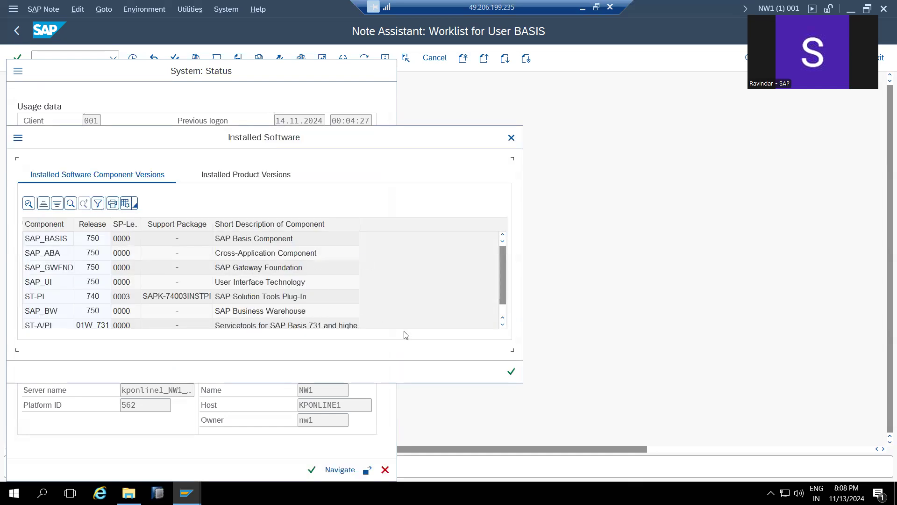
pyautogui.click(511, 371)
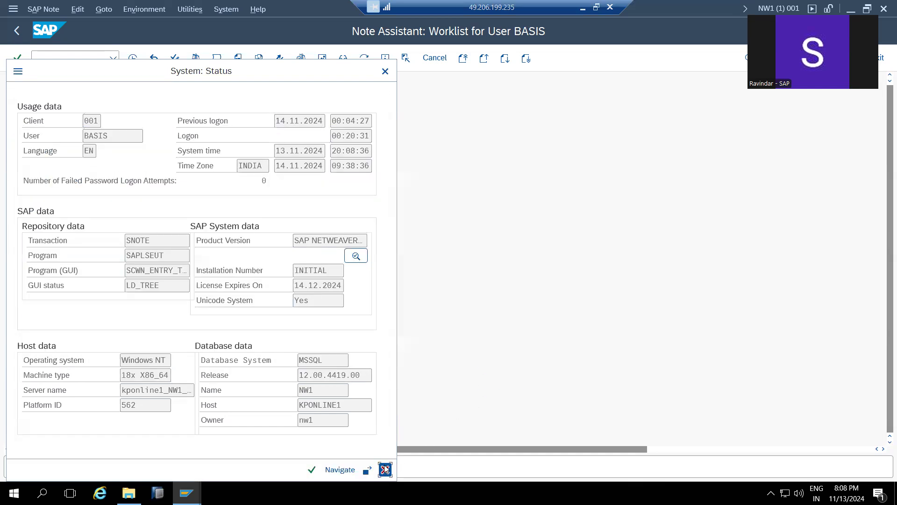
pyautogui.click(385, 469)
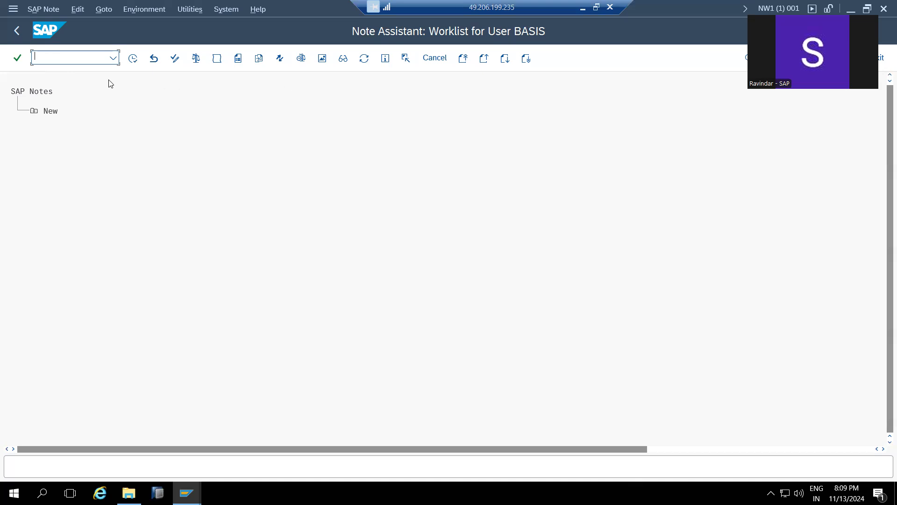
# - View the recent transaction codes, then minimize the remote SAP session to return to Paint
pyautogui.click(113, 60)
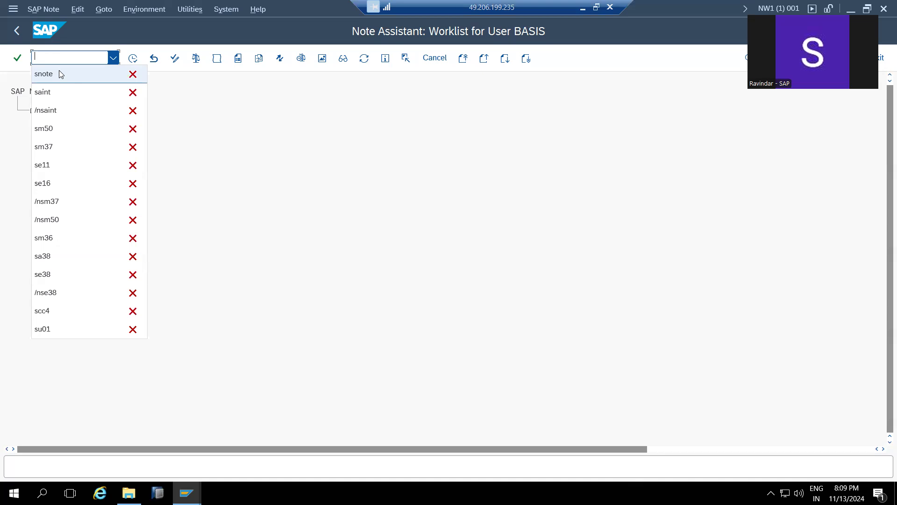
pyautogui.click(582, 8)
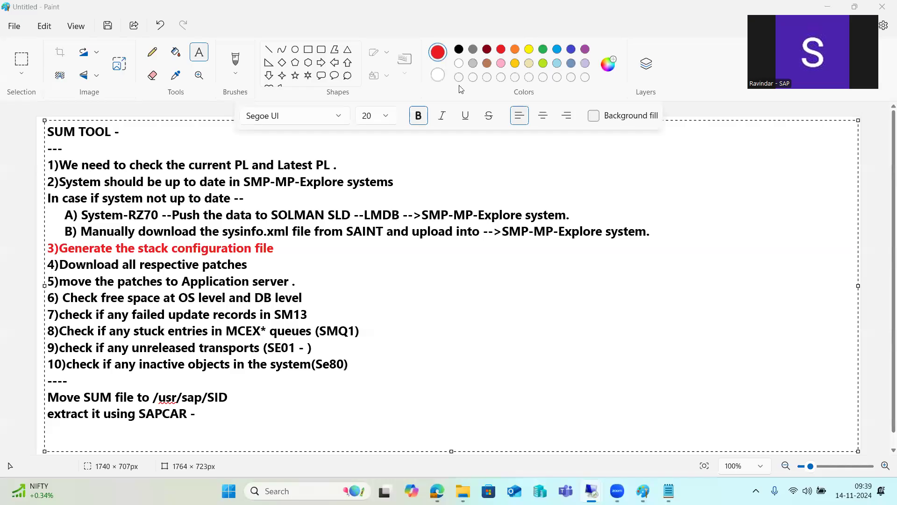
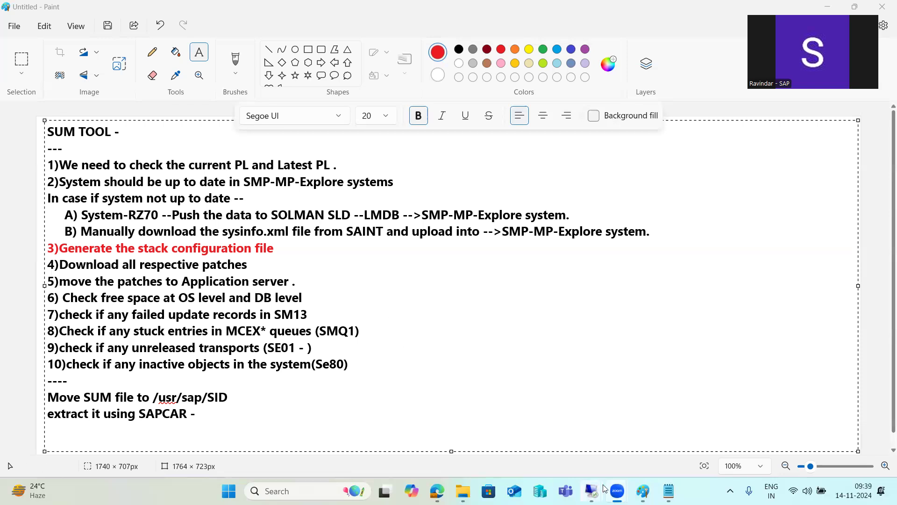
# - Bring up the 49.206.199.235 remote SAP session's Note Assistant worklist and expand the New notes folder
pyautogui.moveTo(592, 473)
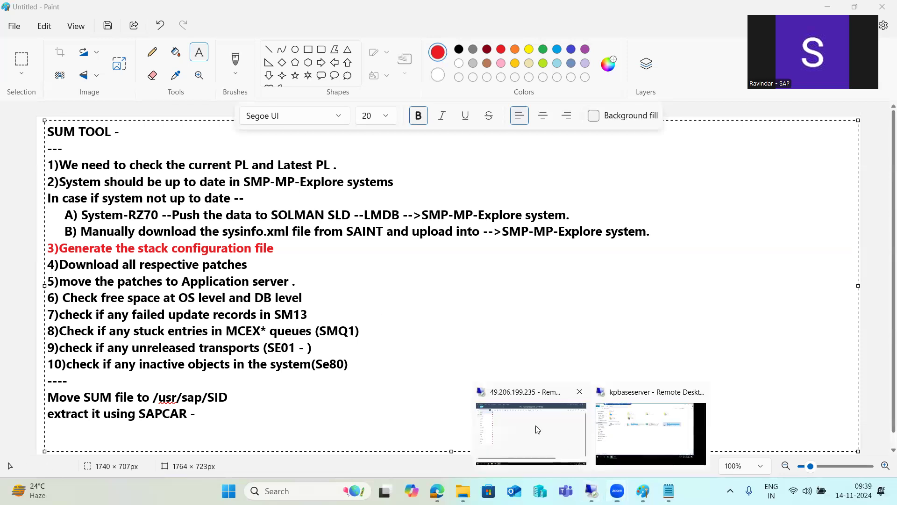
pyautogui.click(532, 421)
pyautogui.click(34, 113)
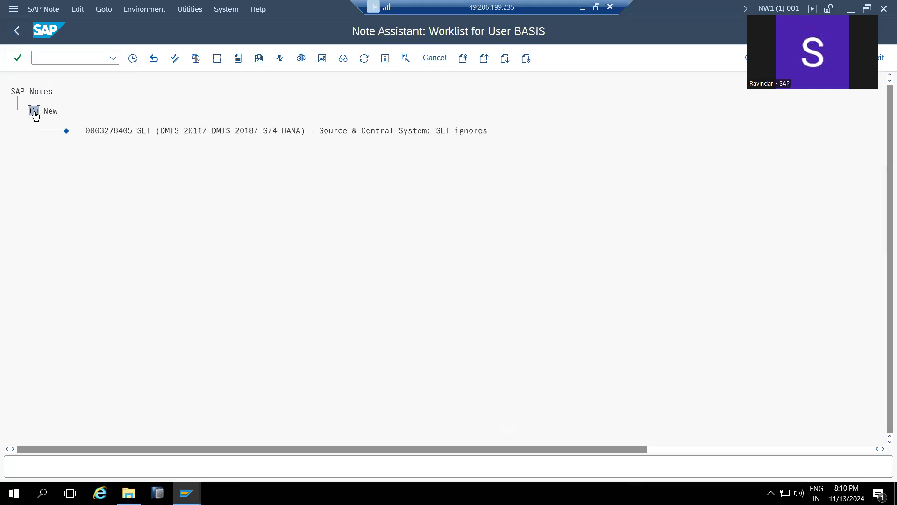
# - Collapse New notes, run ST22, and list yesterday's runtime errors for 12.11.2024
pyautogui.click(34, 113)
pyautogui.click(105, 56)
pyautogui.write('ST22')
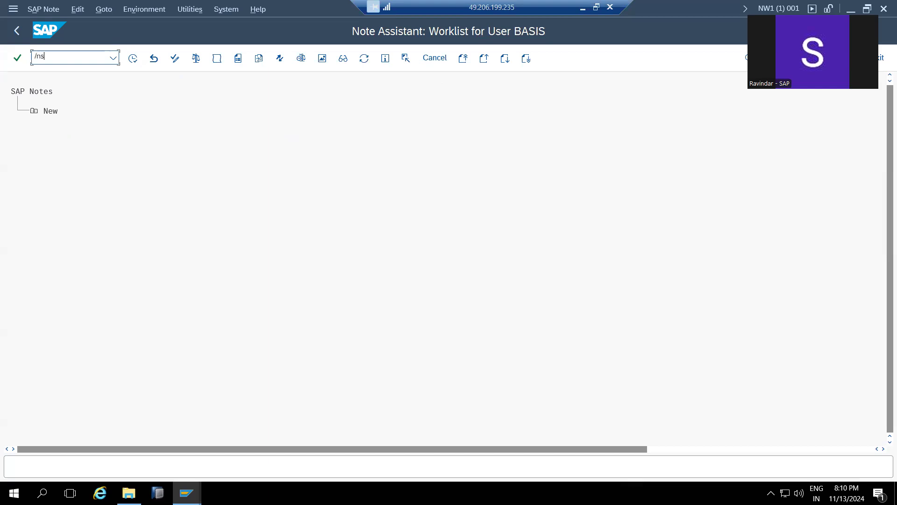
pyautogui.press('Return')
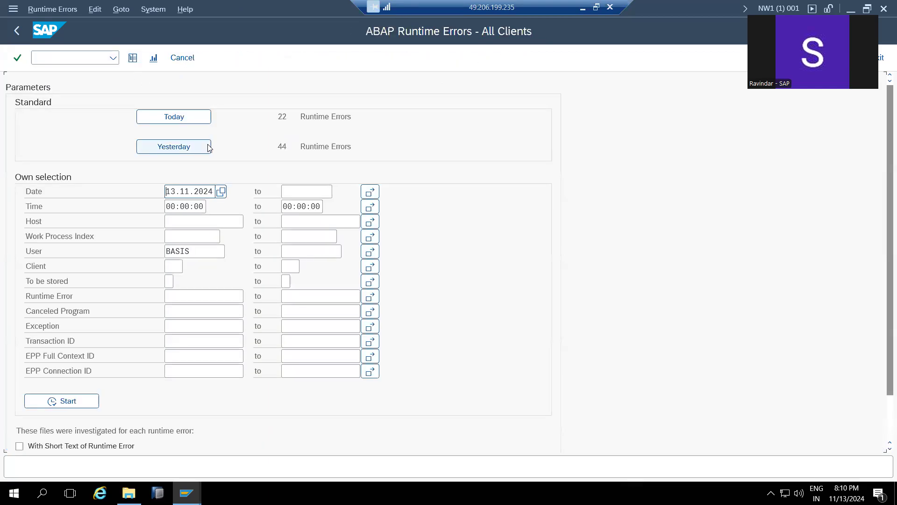
pyautogui.click(189, 149)
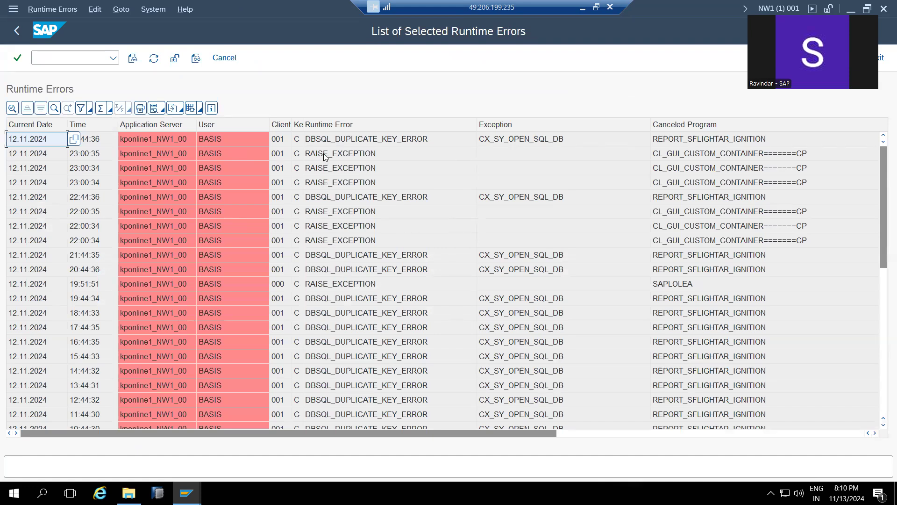
# - Inspect the 23:44:36 duplicate-key dump's user details and job DAILY_REPORT2, then go back to the list
pyautogui.doubleClick(326, 139)
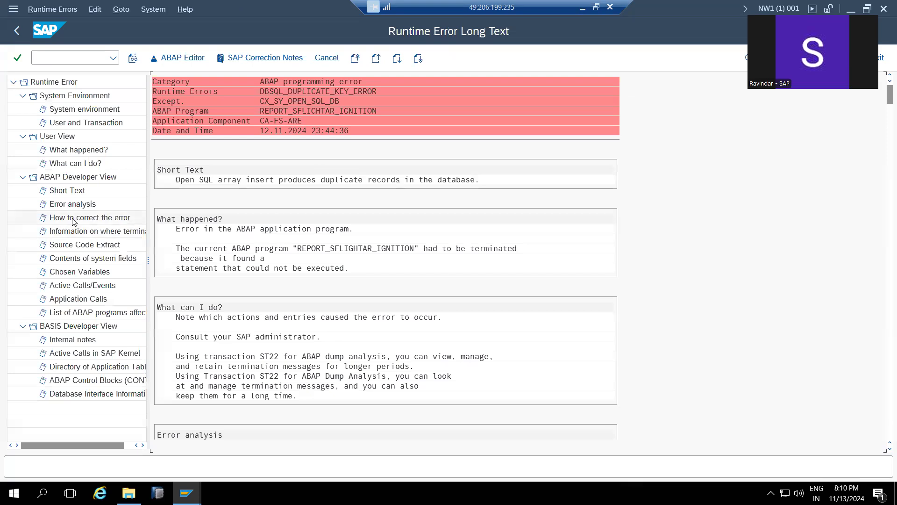
pyautogui.click(89, 124)
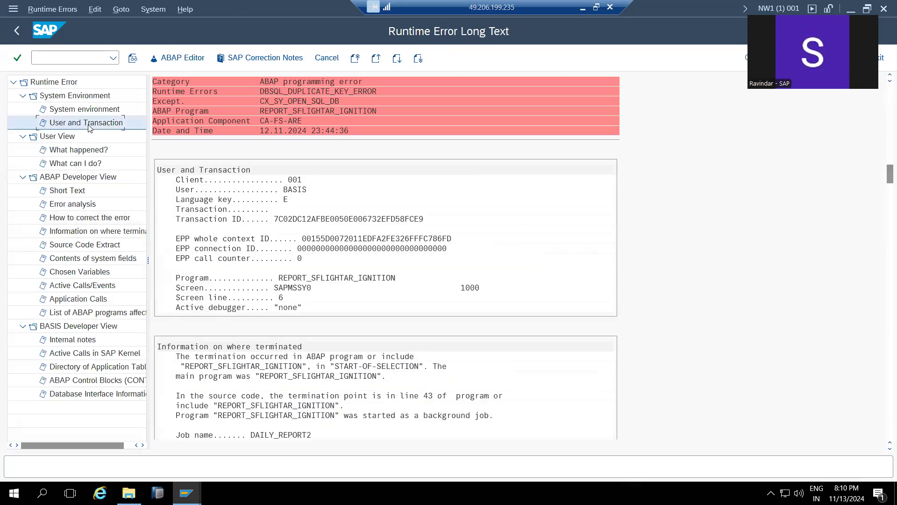
pyautogui.scroll(-1, 292, 400)
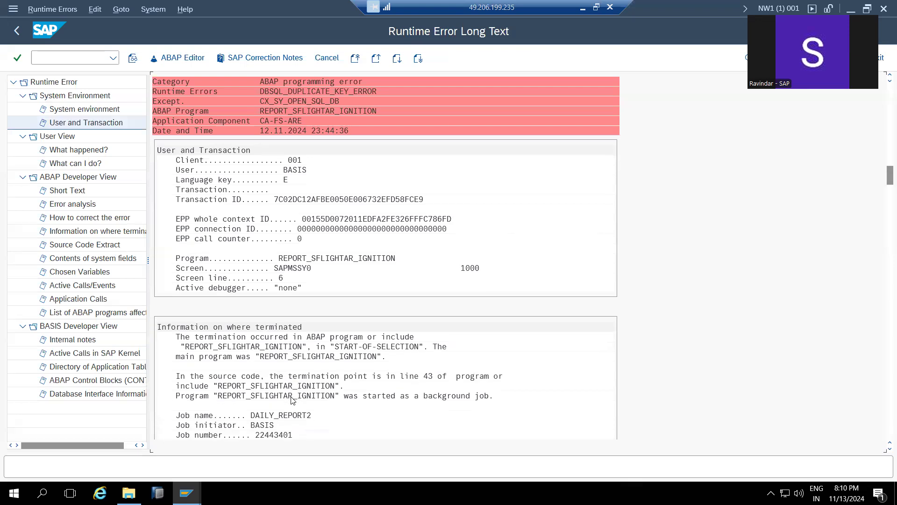
pyautogui.scroll(-1, 293, 399)
pyautogui.click(253, 396)
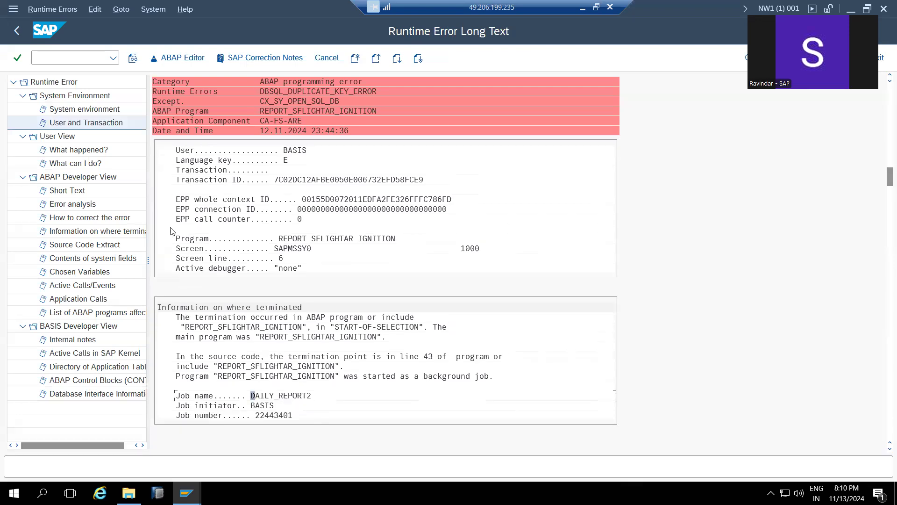
pyautogui.click(16, 31)
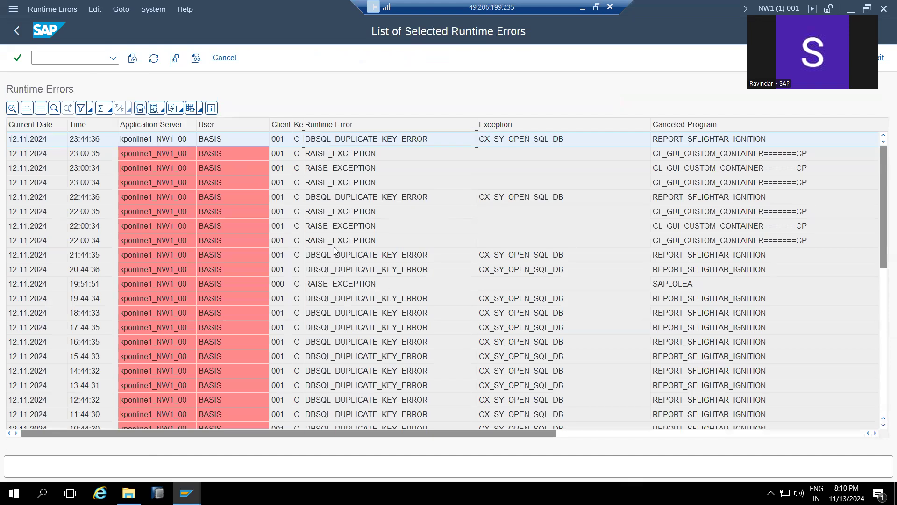
# - Copy the header rows of the 23:00:35 RAISE_EXCEPTION dump, then minimize the remote session
pyautogui.doubleClick(323, 156)
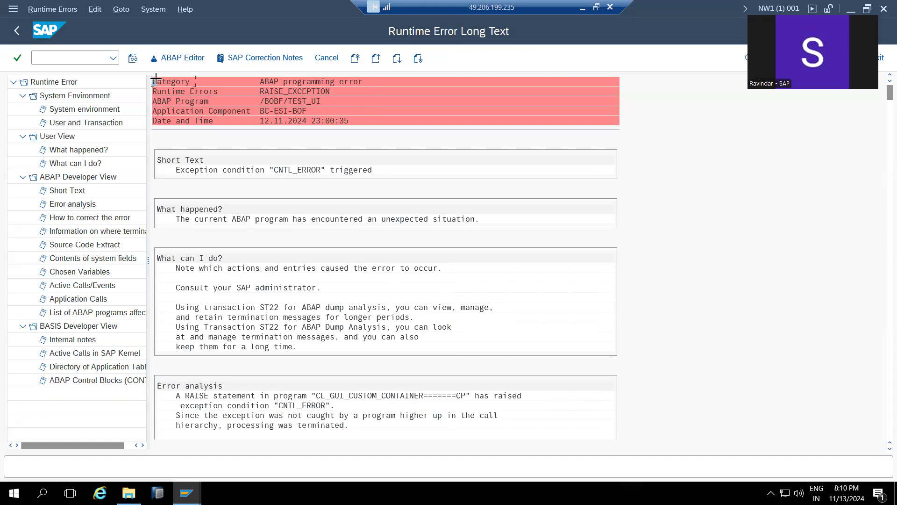
pyautogui.moveTo(155, 80); pyautogui.dragTo(369, 111)
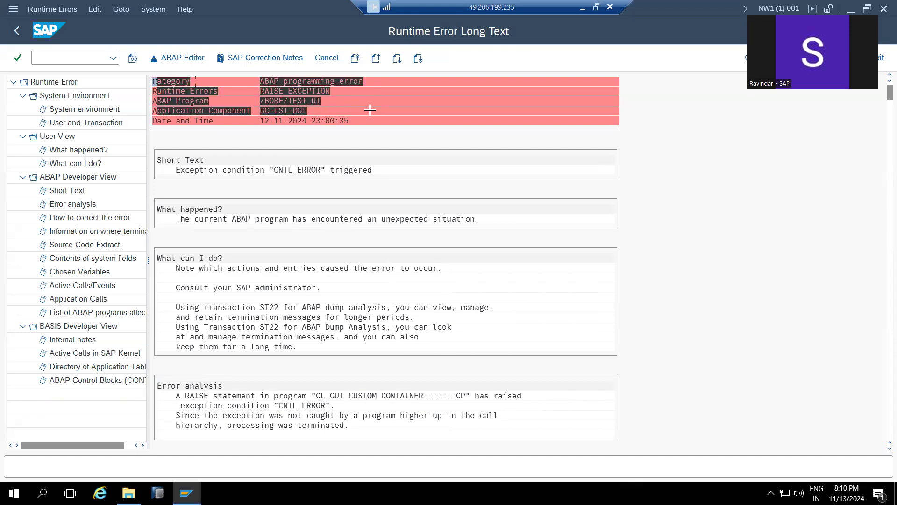
pyautogui.hotkey('ctrl', 'c')
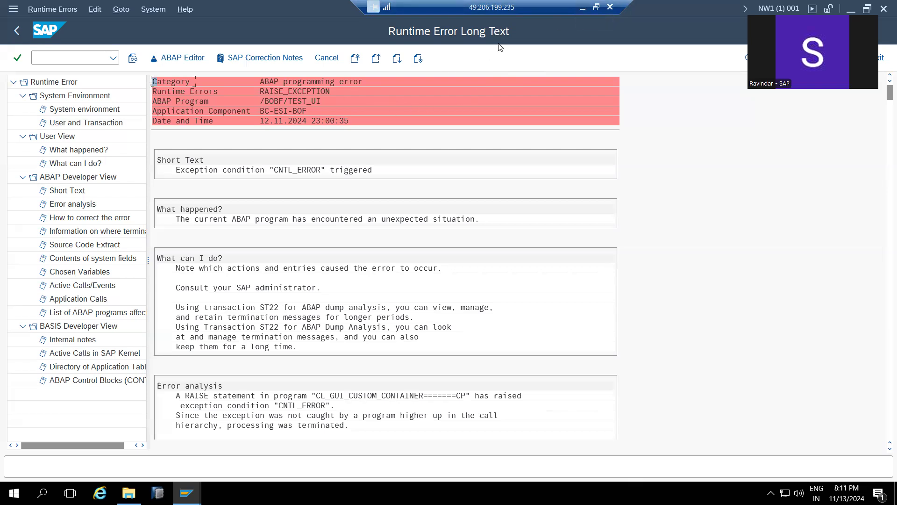
pyautogui.click(584, 8)
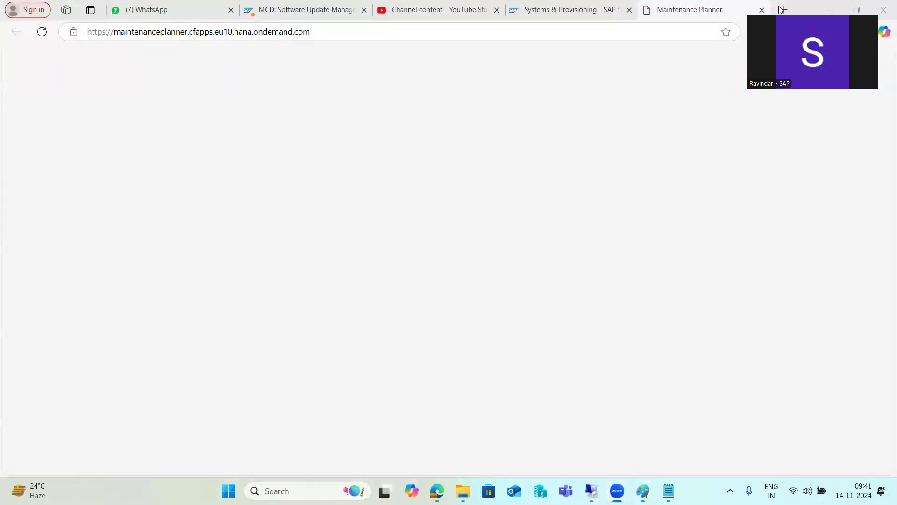
# - Search Bing in a new tab for the copied dump header and open the KBA 2800860 result
pyautogui.hotkey('ctrl', 't')
pyautogui.hotkey('ctrl', 'v')
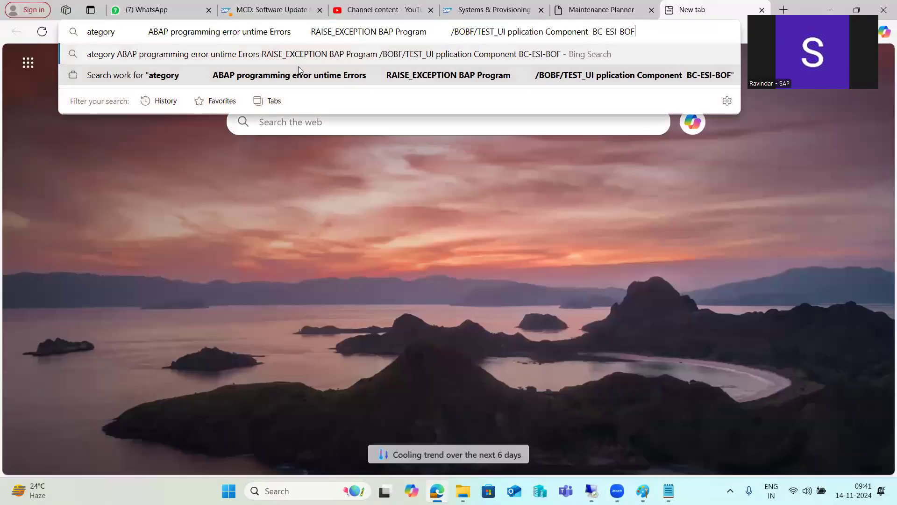
pyautogui.press('Return')
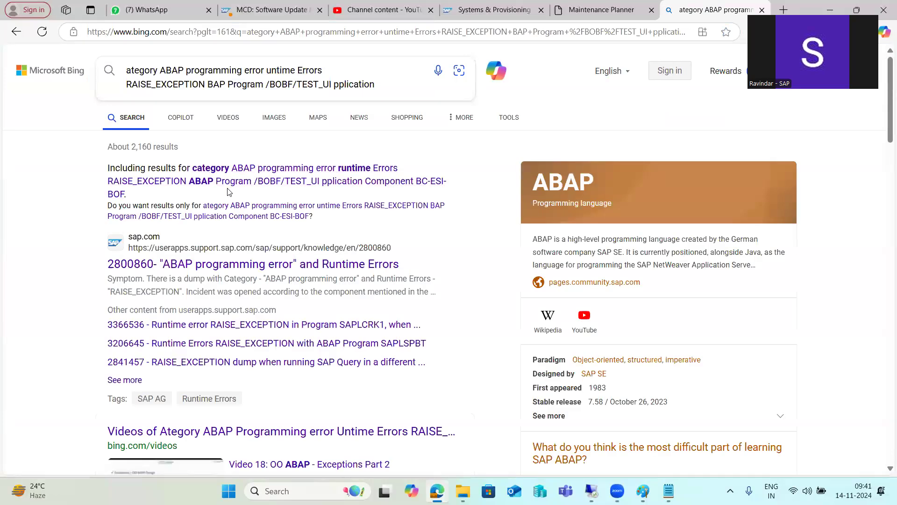
pyautogui.click(209, 264)
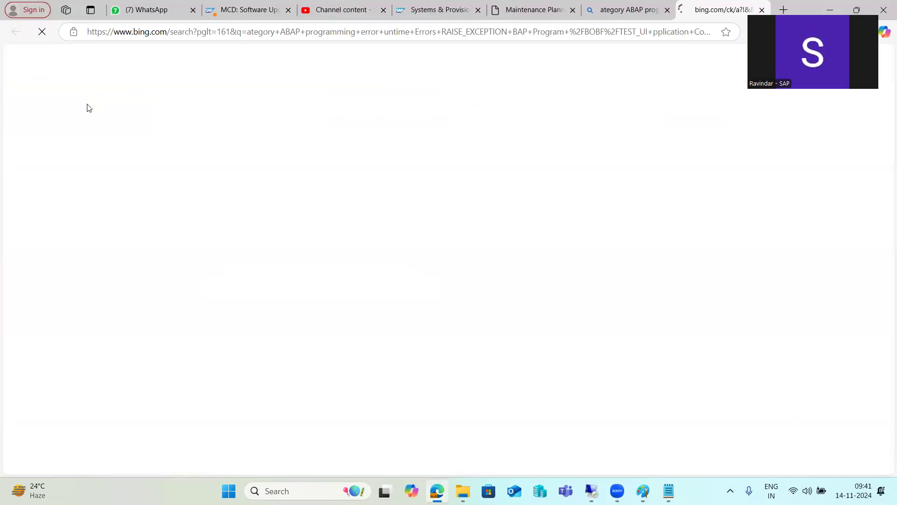
pyautogui.moveTo(88, 104); pyautogui.dragTo(46, 101)
pyautogui.moveTo(273, 99); pyautogui.dragTo(391, 133)
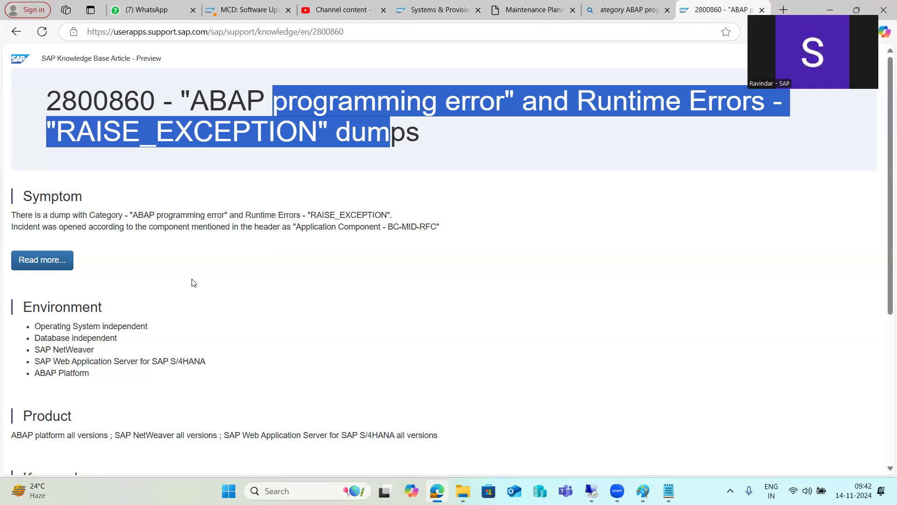
# - Open the full note 2800860 and highlight its release date and title
pyautogui.click(50, 266)
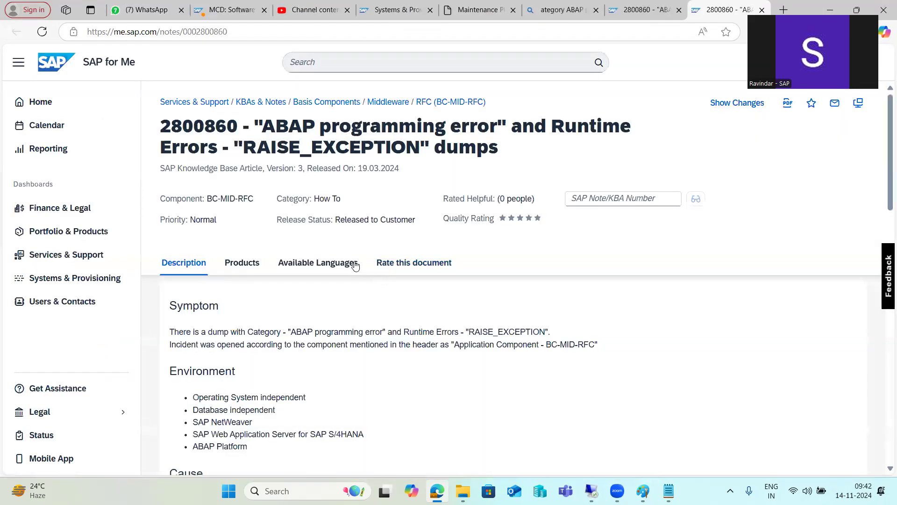
pyautogui.moveTo(341, 168); pyautogui.dragTo(403, 172)
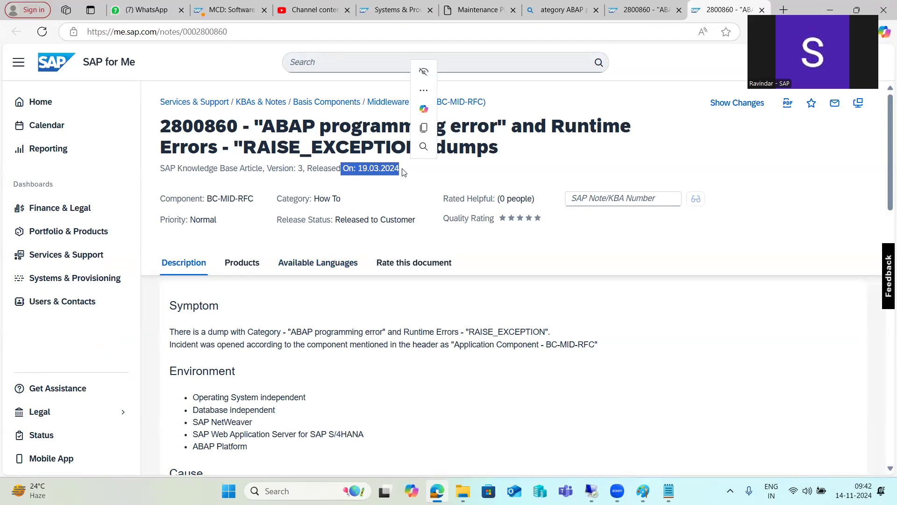
pyautogui.click(381, 199)
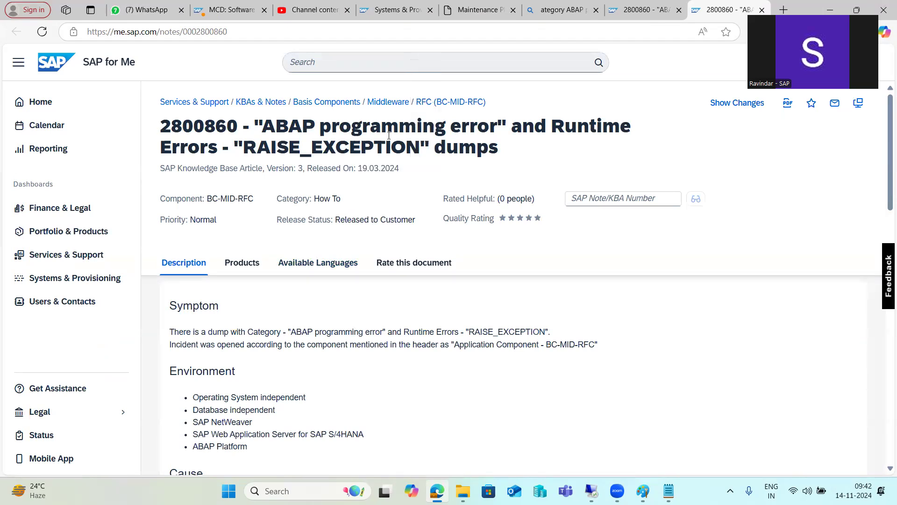
pyautogui.moveTo(381, 126); pyautogui.dragTo(475, 148)
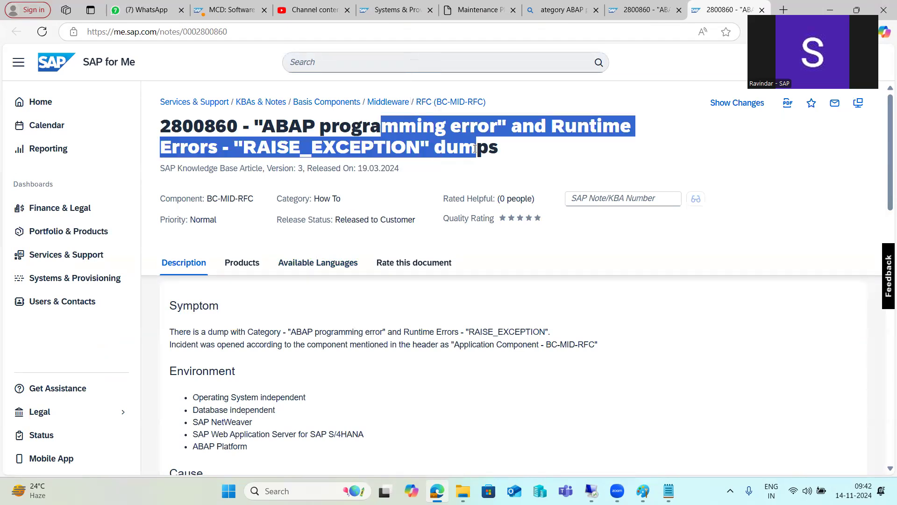
# - Read the Symptom, Cause and Resolution step 1, then return to the remote SAP dump display
pyautogui.scroll(-1, 269, 324)
pyautogui.moveTo(297, 276); pyautogui.dragTo(405, 286)
pyautogui.scroll(-1, 325, 332)
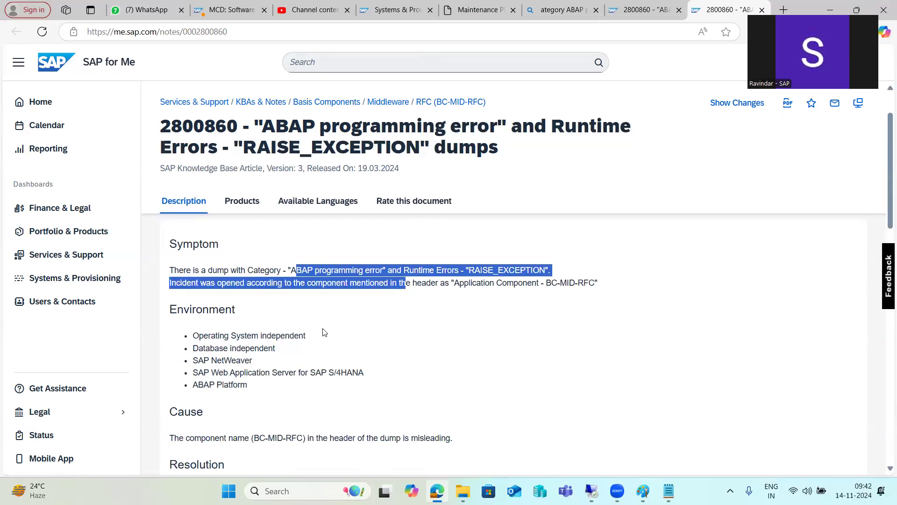
pyautogui.scroll(-2, 324, 332)
pyautogui.moveTo(265, 314); pyautogui.dragTo(461, 315)
pyautogui.scroll(-1, 271, 369)
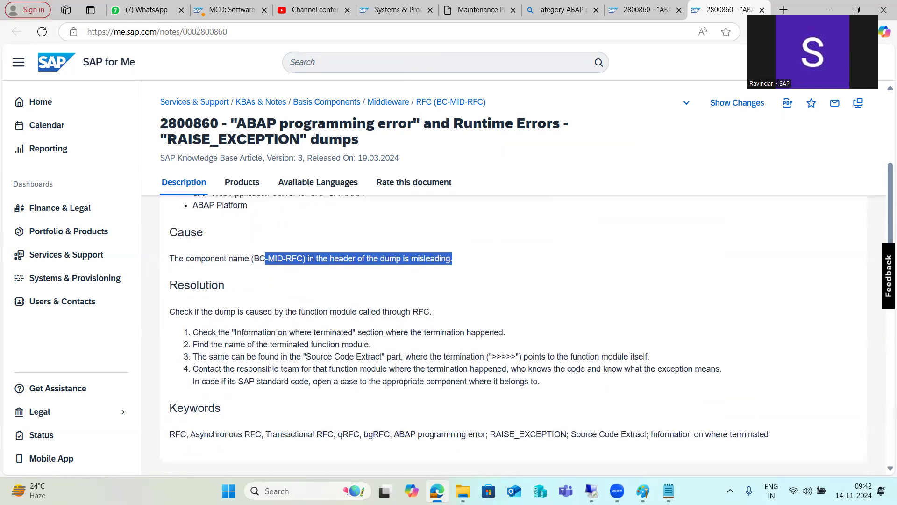
pyautogui.moveTo(202, 332); pyautogui.dragTo(366, 330)
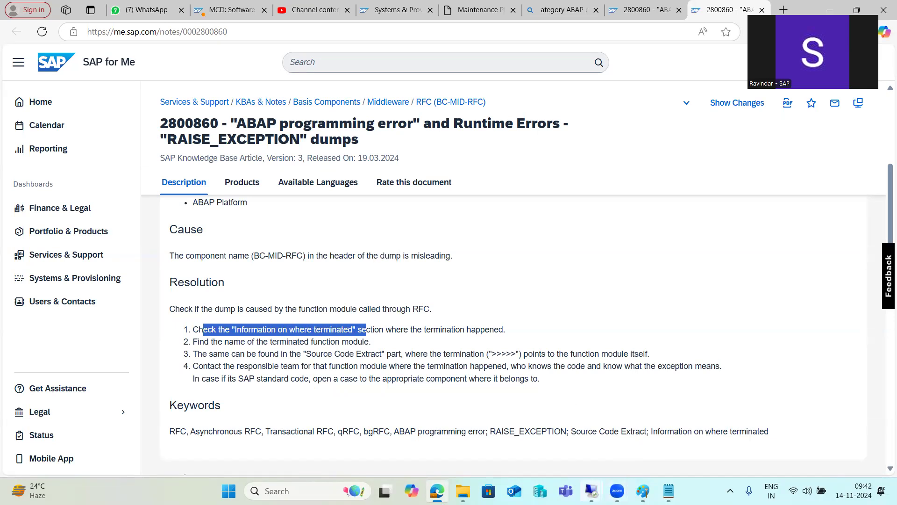
pyautogui.moveTo(591, 490)
pyautogui.click(520, 433)
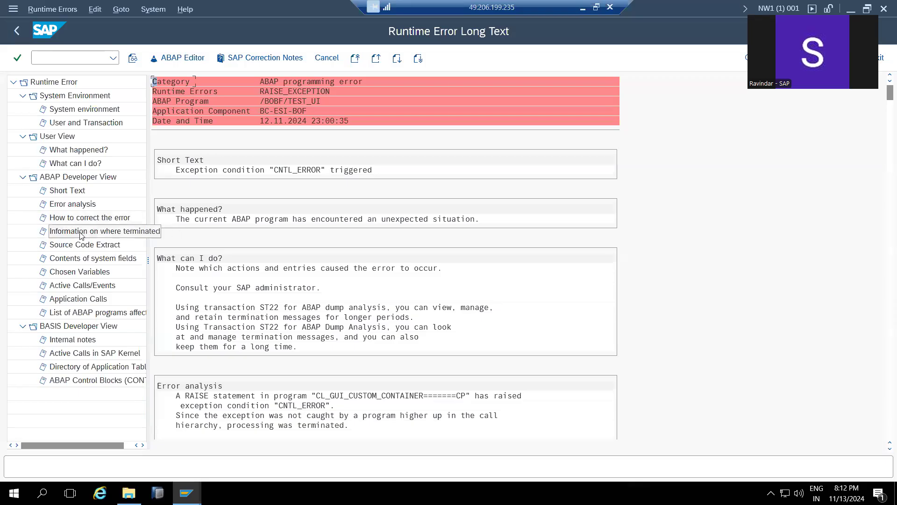
# - Show where the dump terminated in CL_GUI_CUSTOM_CONTAINER, then read note 2800860's resolution step 3
pyautogui.click(81, 232)
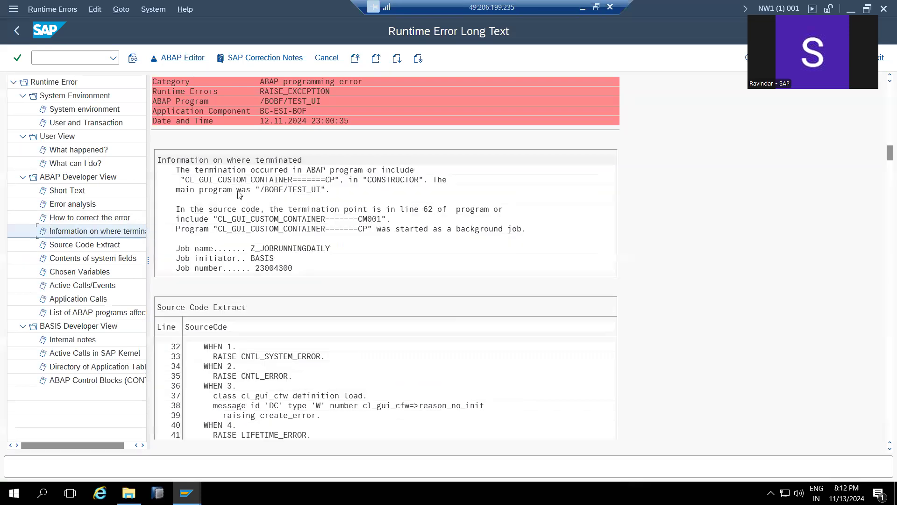
pyautogui.click(583, 8)
pyautogui.moveTo(226, 353); pyautogui.dragTo(405, 349)
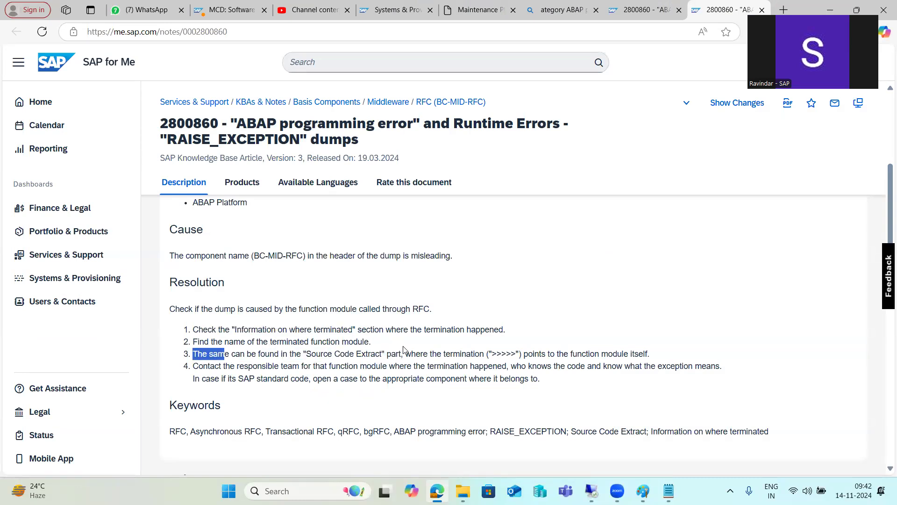
# - Read through resolution steps 3 and 4 and the SAP standard code advice in note 2800860
pyautogui.moveTo(495, 353); pyautogui.dragTo(500, 355)
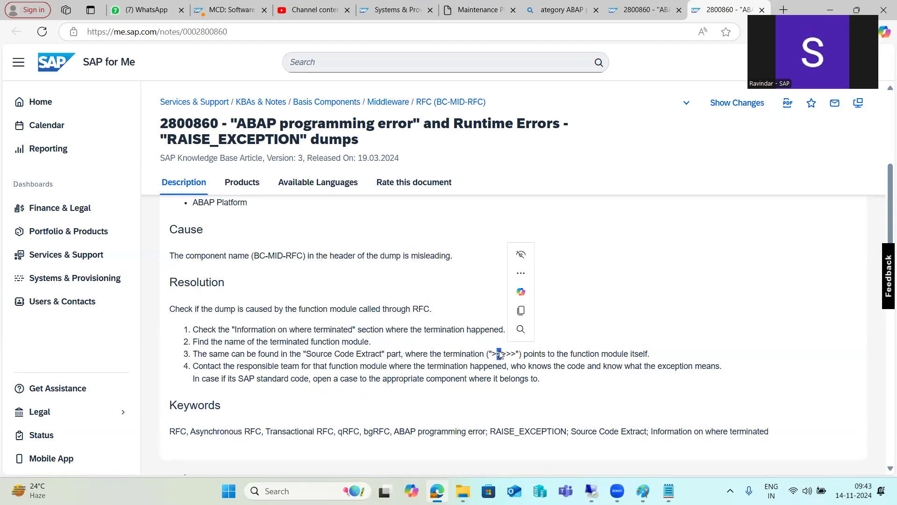
pyautogui.moveTo(217, 368); pyautogui.dragTo(507, 364)
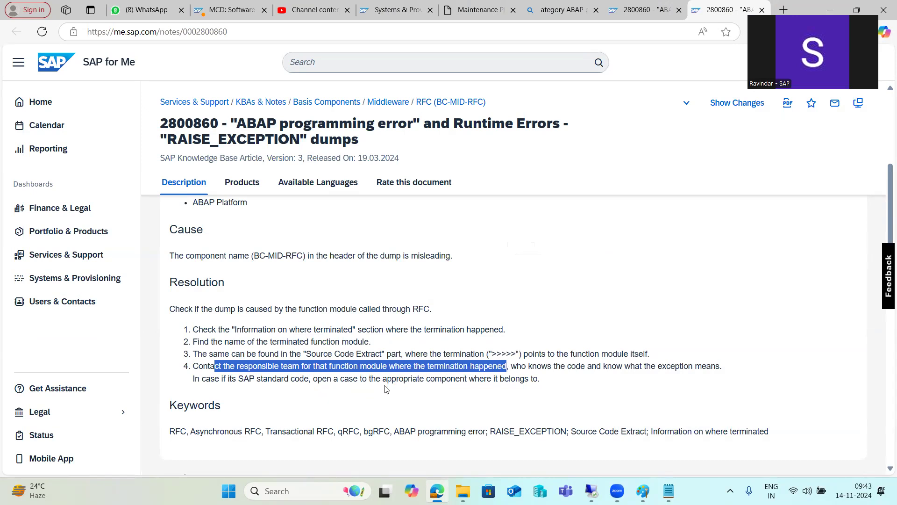
pyautogui.click(232, 380)
pyautogui.moveTo(231, 379); pyautogui.dragTo(341, 380)
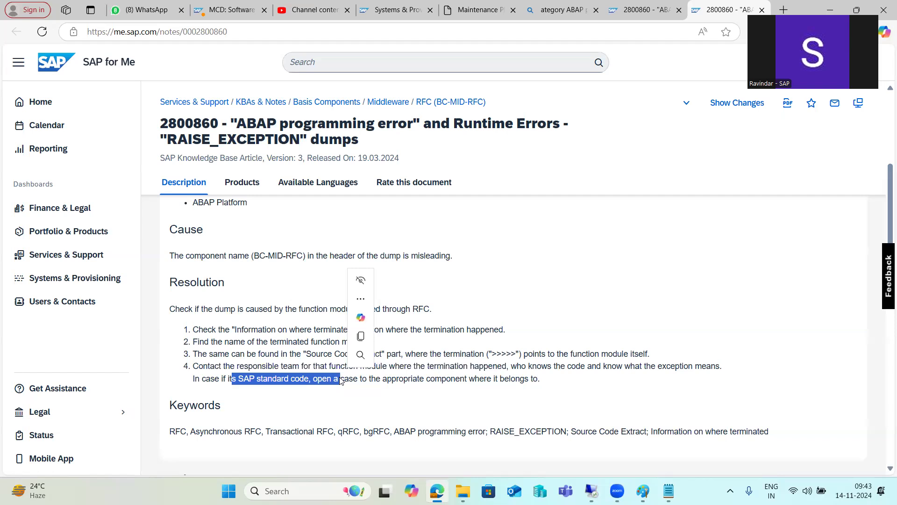
pyautogui.click(277, 336)
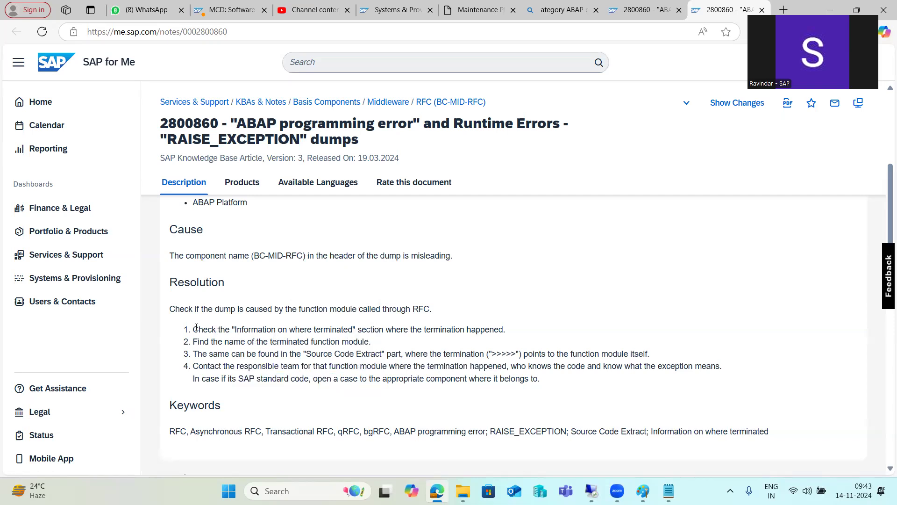
pyautogui.moveTo(204, 328); pyautogui.dragTo(382, 355)
pyautogui.moveTo(170, 309); pyautogui.dragTo(544, 390)
# - Check the Products section listing SAP NetWeaver and select the note number 2800860
pyautogui.scroll(-3, 333, 387)
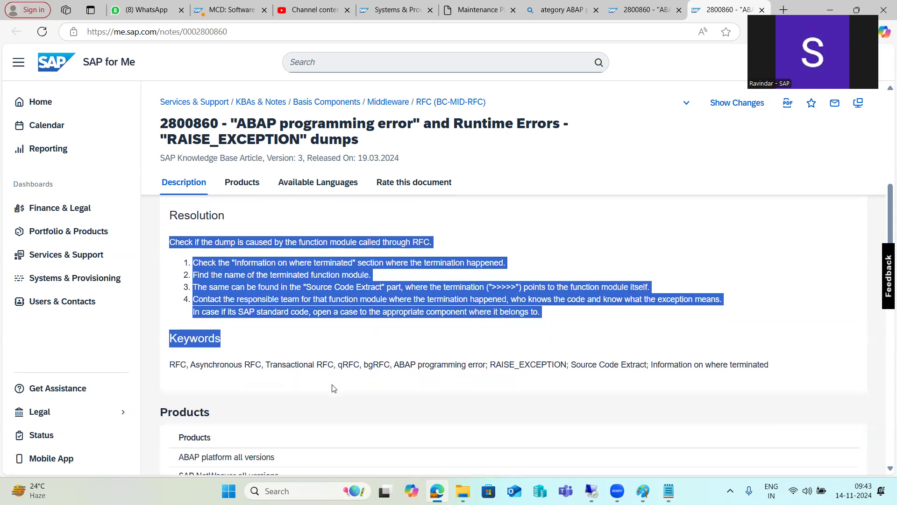
pyautogui.moveTo(190, 368); pyautogui.dragTo(272, 369)
pyautogui.moveTo(222, 349); pyautogui.dragTo(239, 349)
pyautogui.scroll(-1, 222, 405)
pyautogui.scroll(-5, 222, 405)
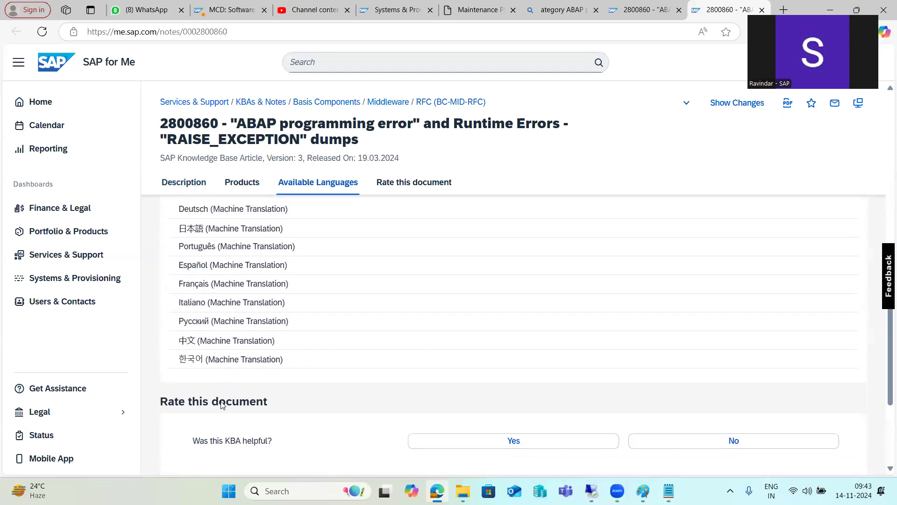
pyautogui.scroll(10, 222, 405)
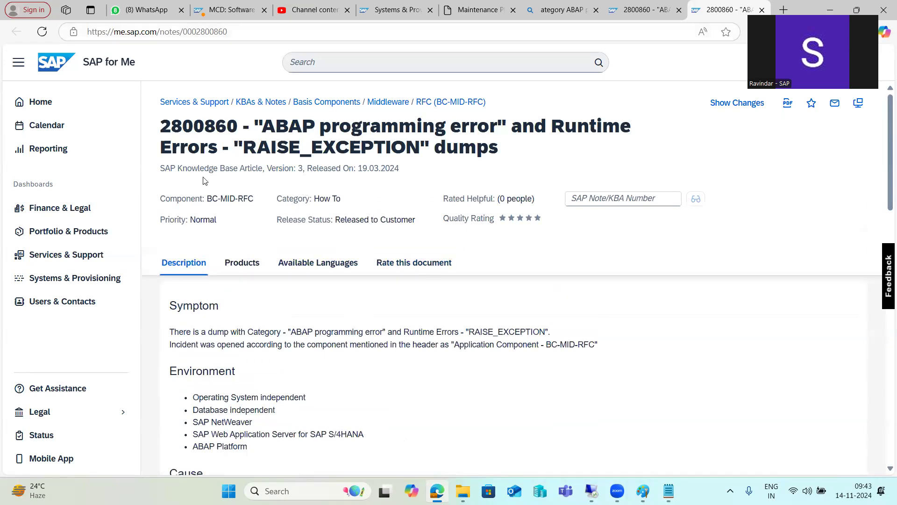
pyautogui.doubleClick(191, 126)
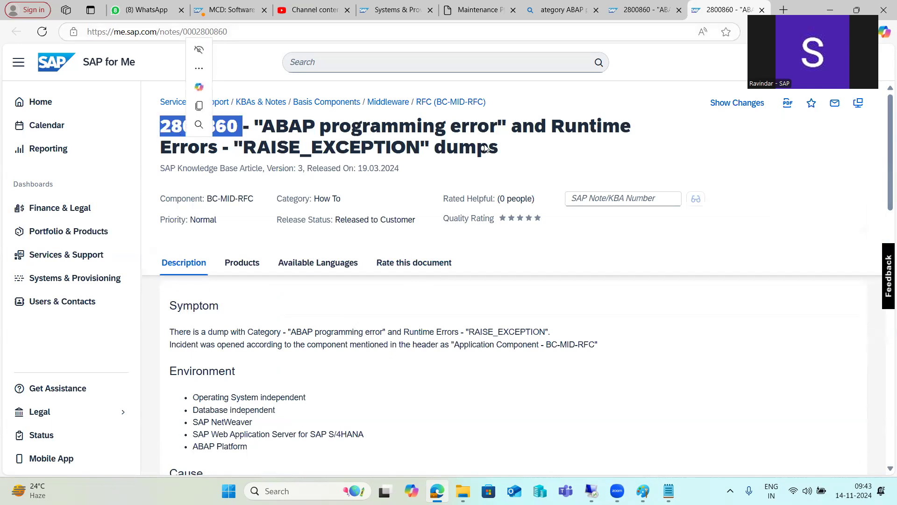
pyautogui.click(198, 106)
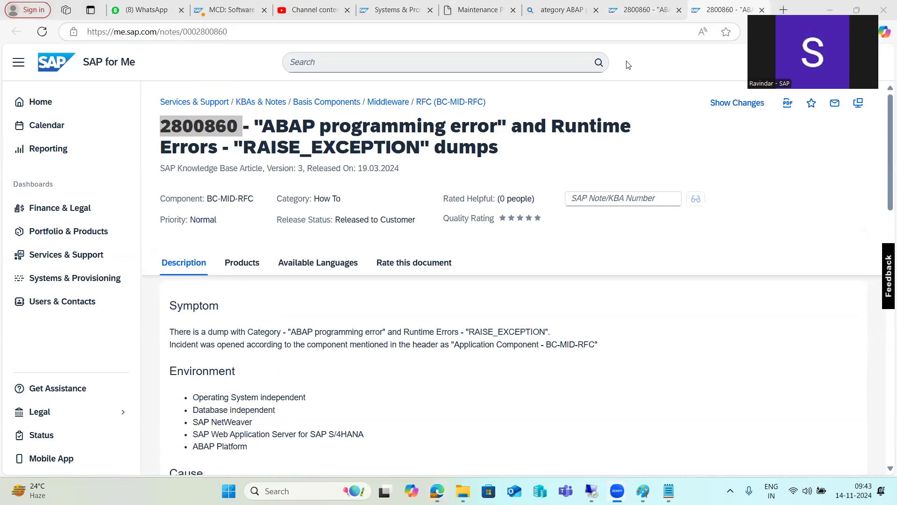
# - Glance over the Bing results and article preview tabs, then return to the remote SAP session
pyautogui.click(558, 9)
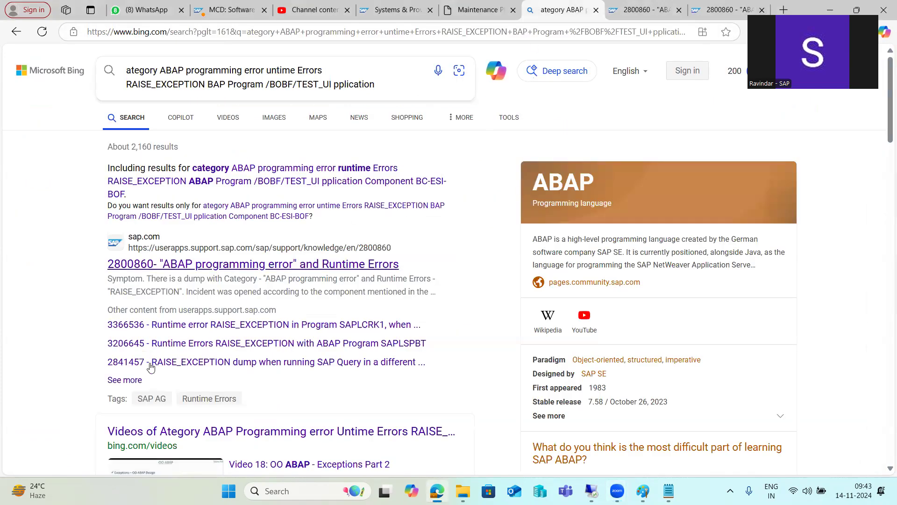
pyautogui.scroll(-10, 150, 367)
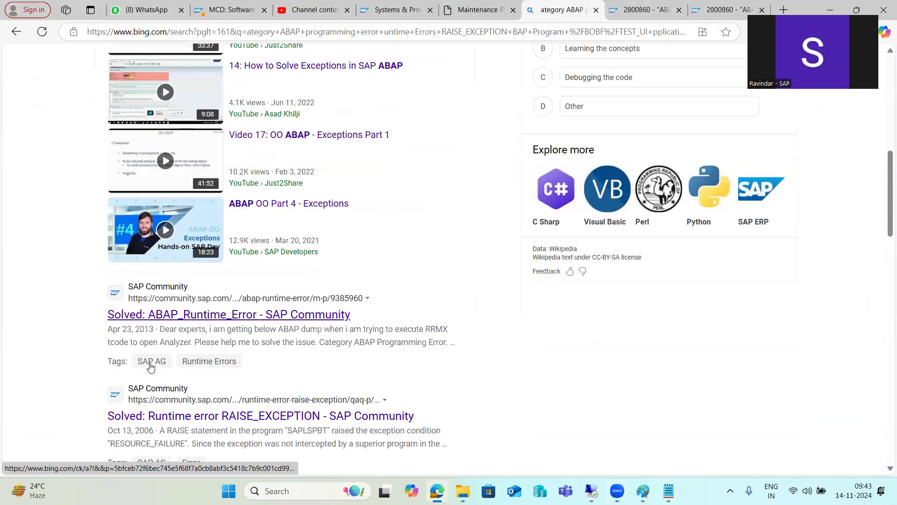
pyautogui.scroll(10, 150, 367)
pyautogui.click(645, 10)
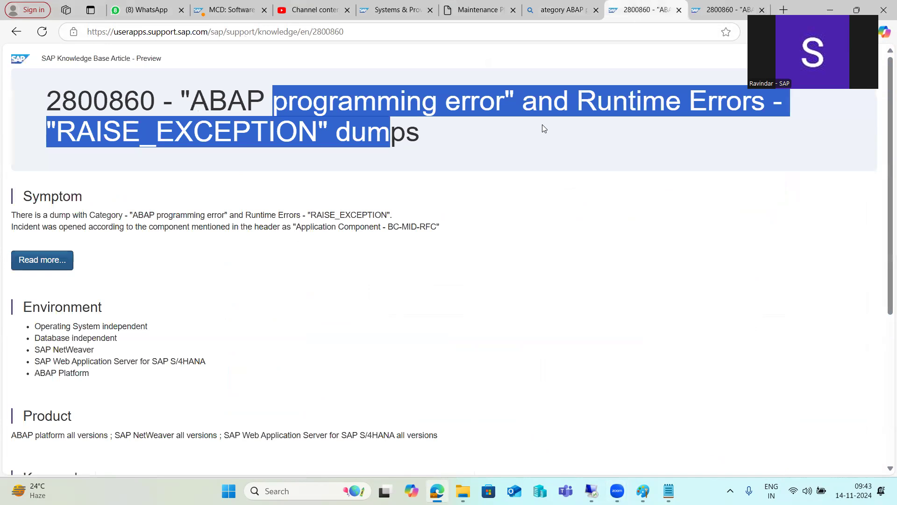
pyautogui.click(710, 9)
pyautogui.moveTo(591, 490)
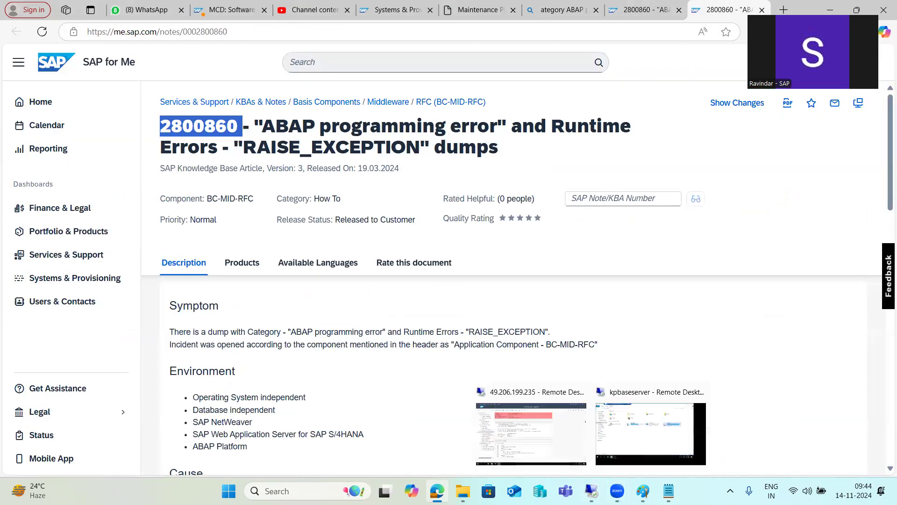
pyautogui.click(542, 434)
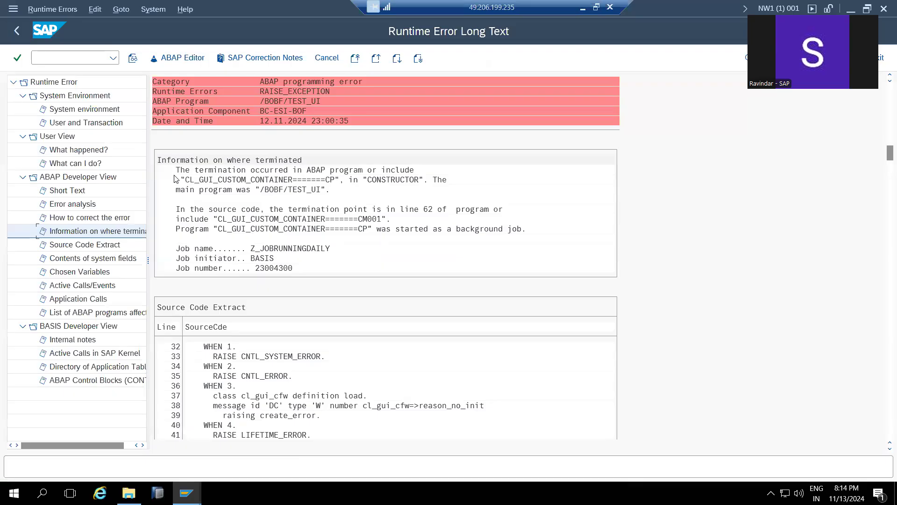
# - Copy the first lines of the dump's 'Information on where terminated' text
pyautogui.click(159, 161)
pyautogui.moveTo(158, 159); pyautogui.dragTo(464, 189)
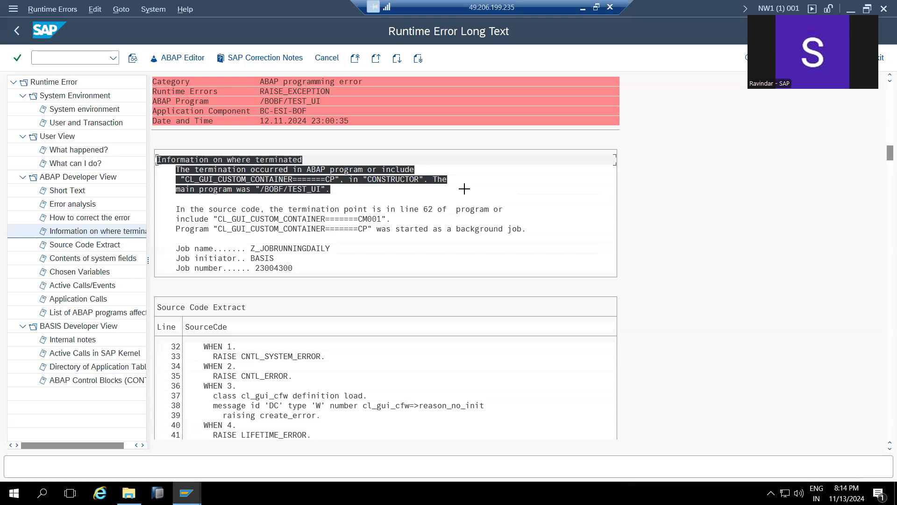
pyautogui.hotkey('ctrl', 'c')
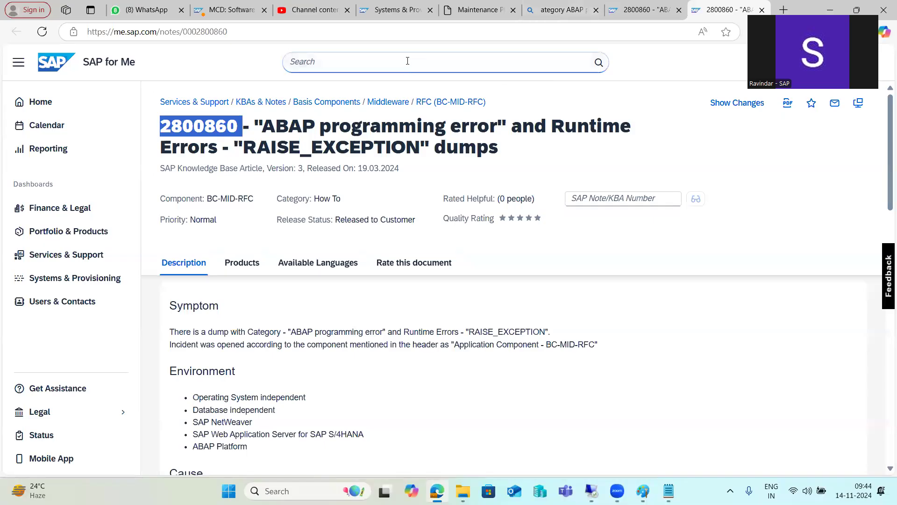
# - Search SAP for Me knowledge for the copied termination text
pyautogui.click(407, 60)
pyautogui.hotkey('ctrl', 'v')
pyautogui.press('Return')
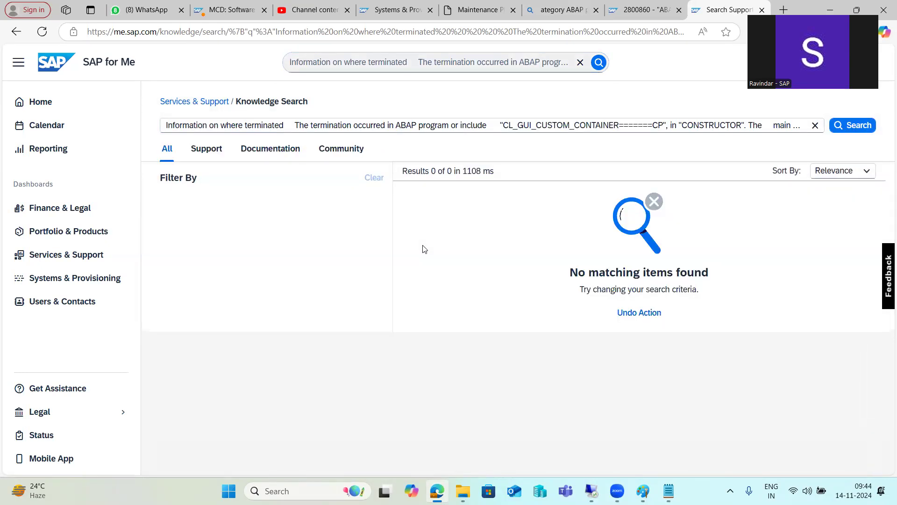
# - Replace the Bing query with the termination text and search it
pyautogui.click(304, 28)
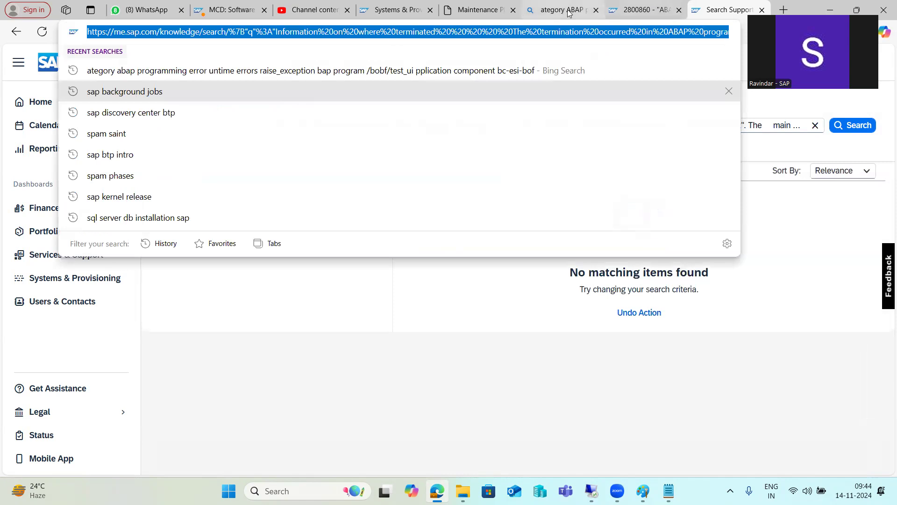
pyautogui.click(561, 10)
pyautogui.scroll(4, 320, 73)
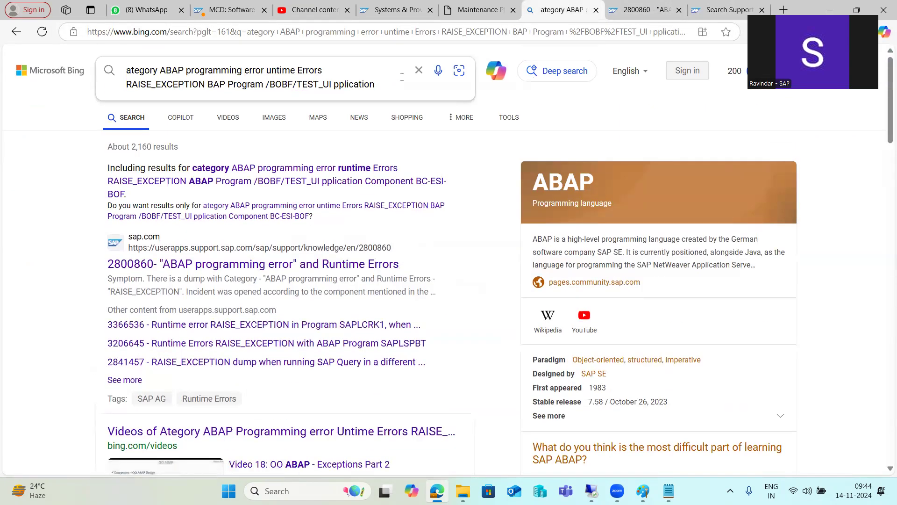
pyautogui.click(418, 72)
pyautogui.hotkey('ctrl', 'v')
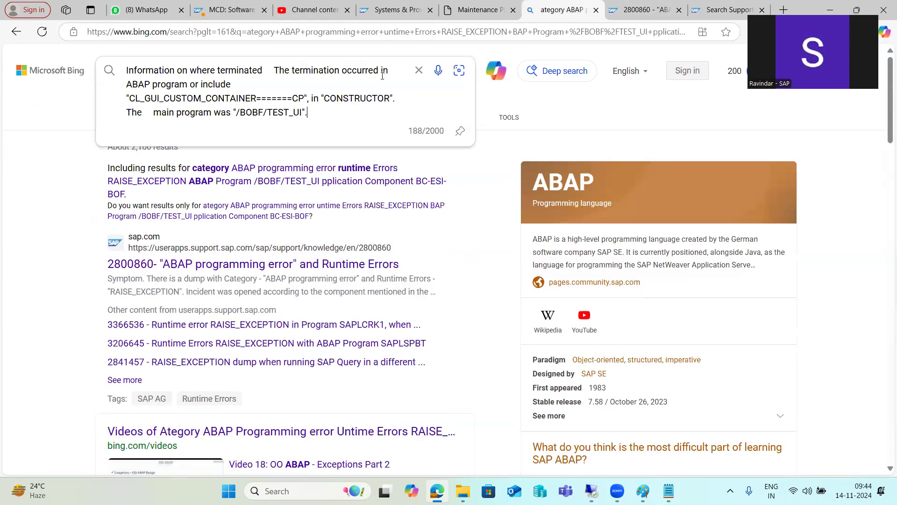
pyautogui.press('Return')
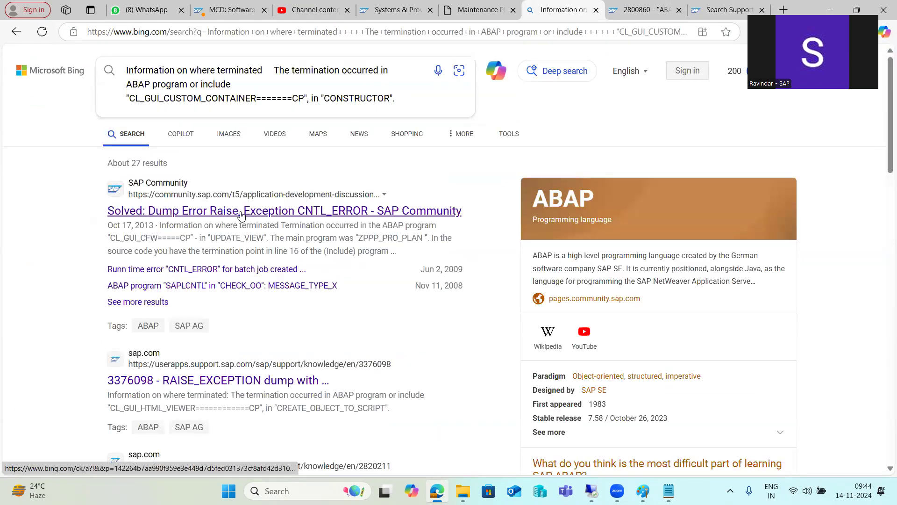
# - Open KBA 3376098 on FEATURE_NOT_SUPPORTED dumps, note CL_PDF_VIEWER, and return to the remote SAP session
pyautogui.click(209, 381)
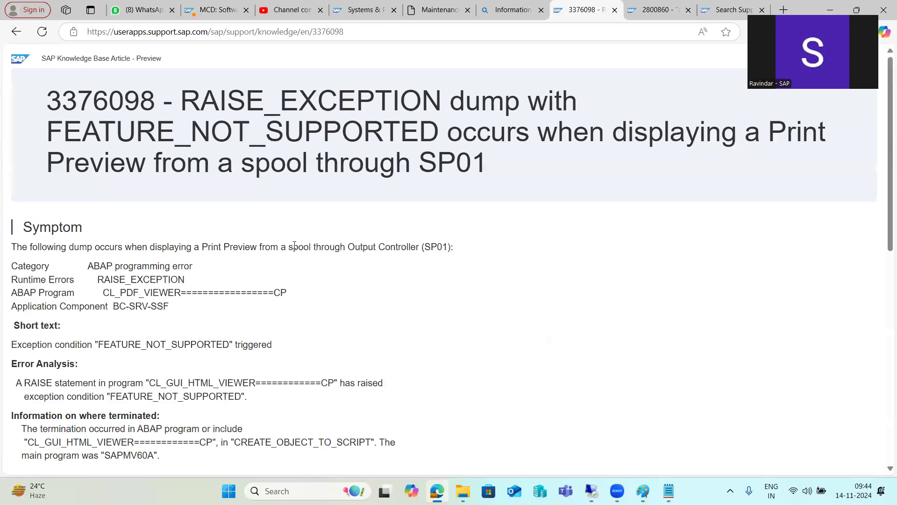
pyautogui.moveTo(202, 114); pyautogui.dragTo(281, 114)
pyautogui.moveTo(117, 132); pyautogui.dragTo(608, 145)
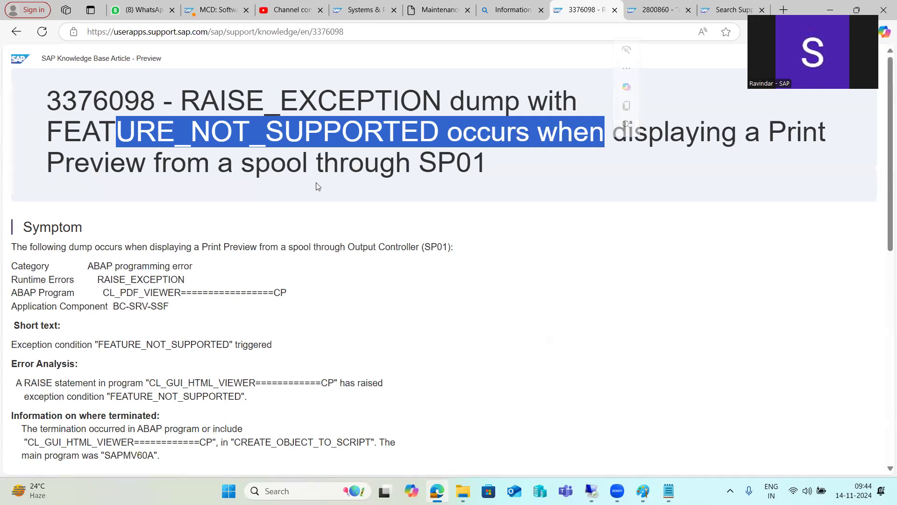
pyautogui.click(289, 169)
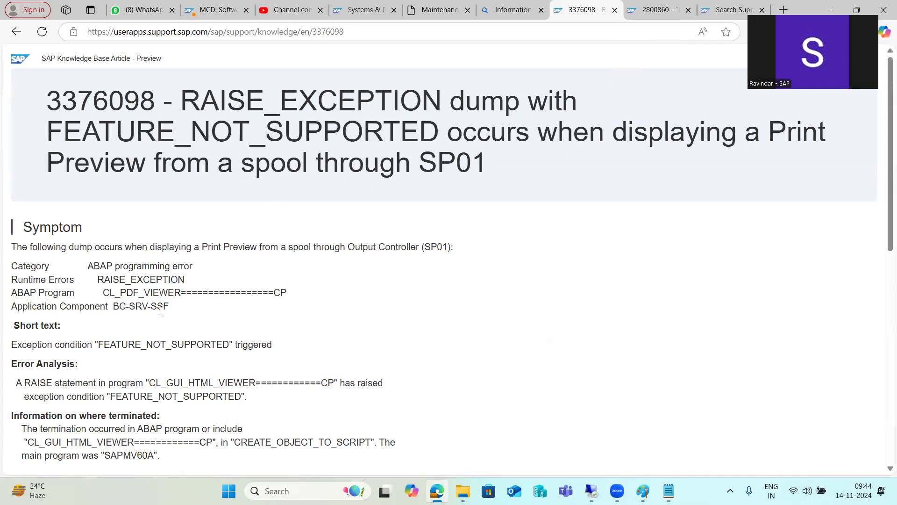
pyautogui.moveTo(104, 292); pyautogui.dragTo(181, 293)
pyautogui.moveTo(592, 489)
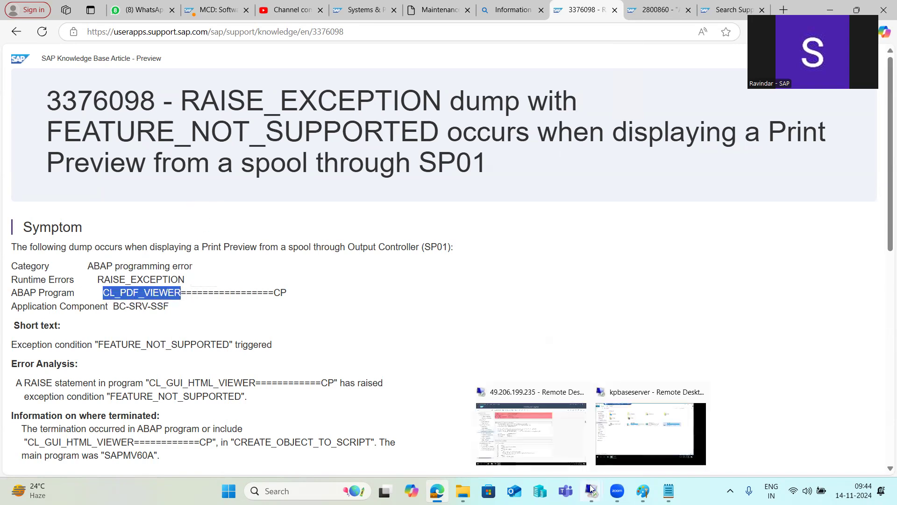
pyautogui.click(531, 425)
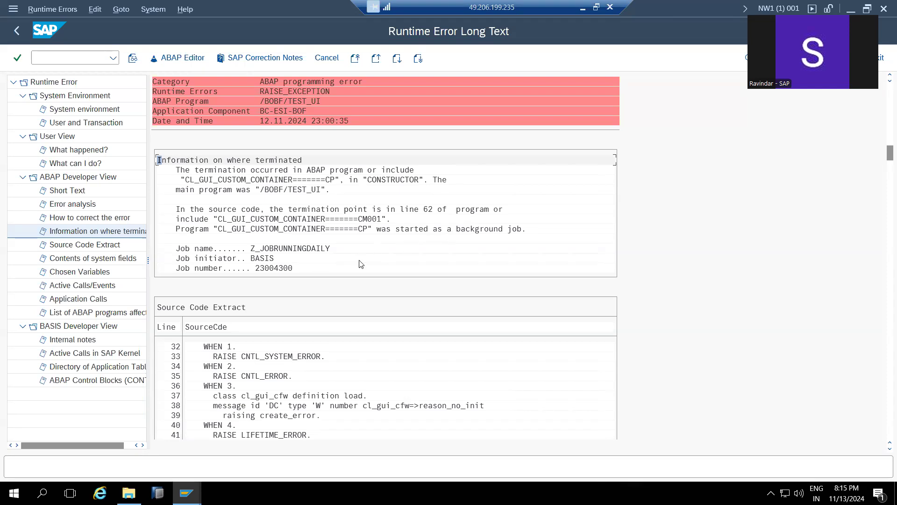
# - Leave the dump details and recheck today's ST22 runtime error list
pyautogui.click(281, 249)
pyautogui.click(19, 39)
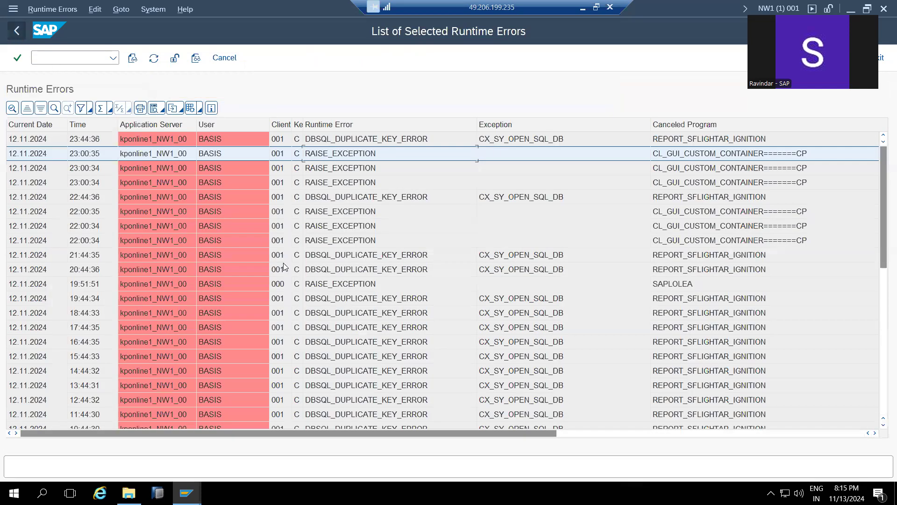
pyautogui.scroll(-8, 326, 300)
pyautogui.scroll(8, 330, 299)
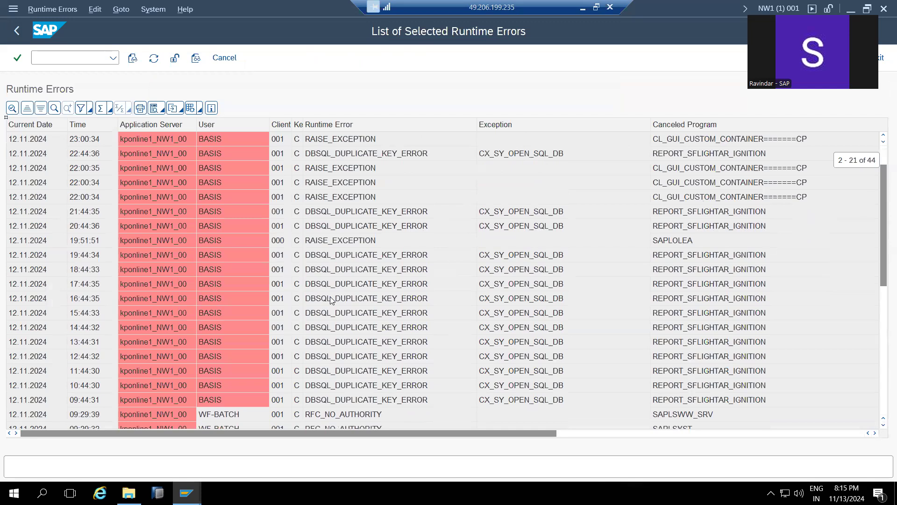
pyautogui.click(19, 31)
pyautogui.click(165, 117)
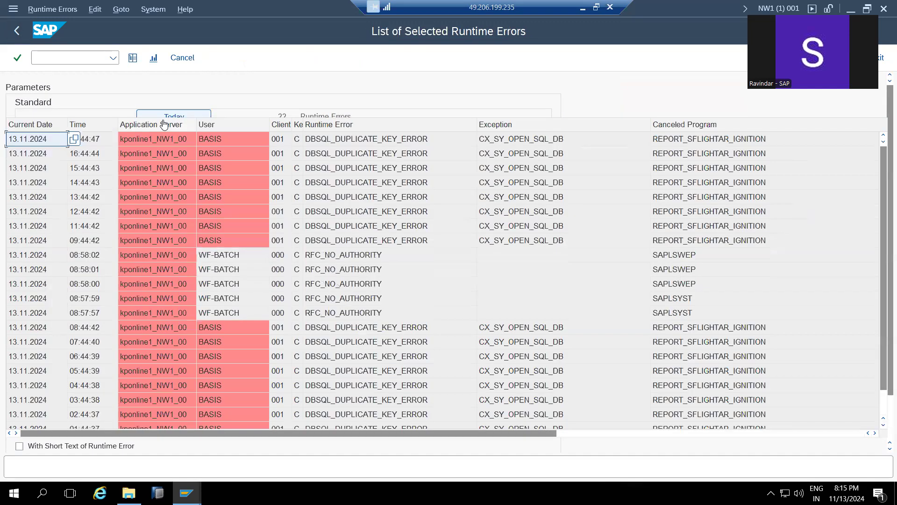
pyautogui.click(15, 31)
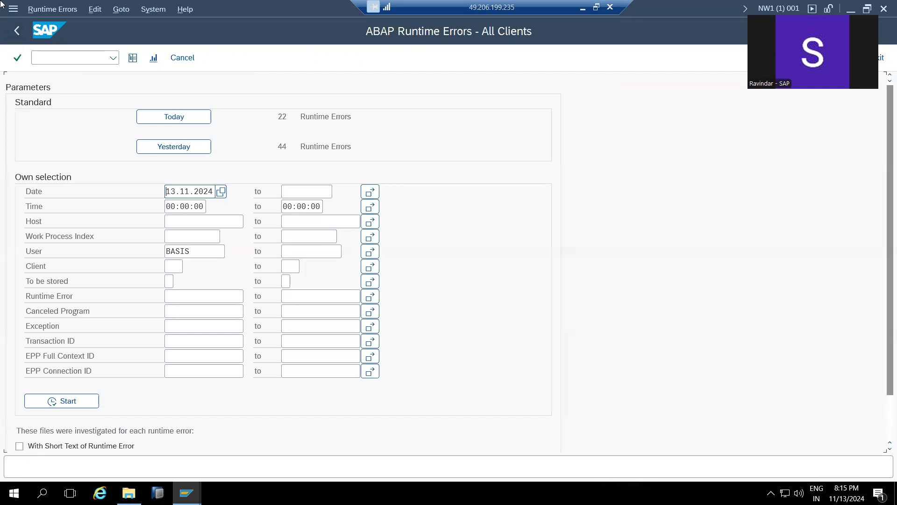
# - Return to SAP Easy Access and start transaction /nSNOTE
pyautogui.click(18, 31)
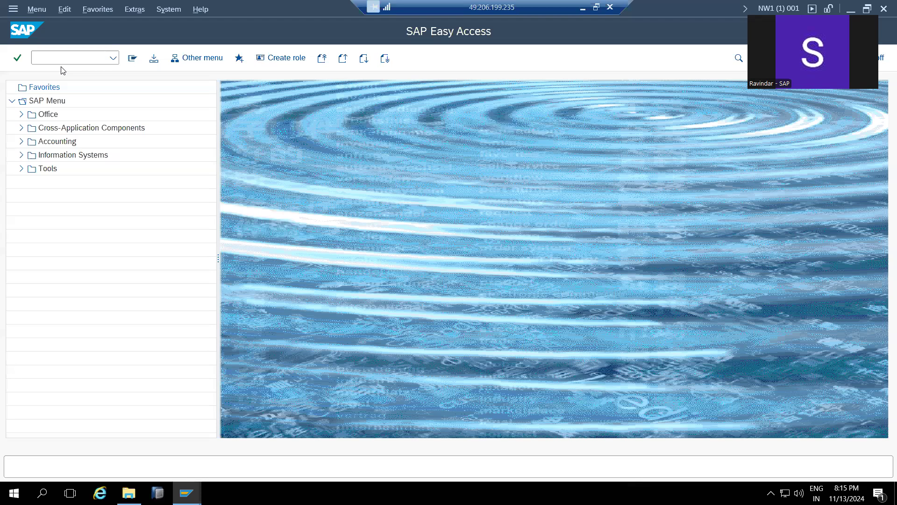
pyautogui.click(55, 56)
pyautogui.press('Return')
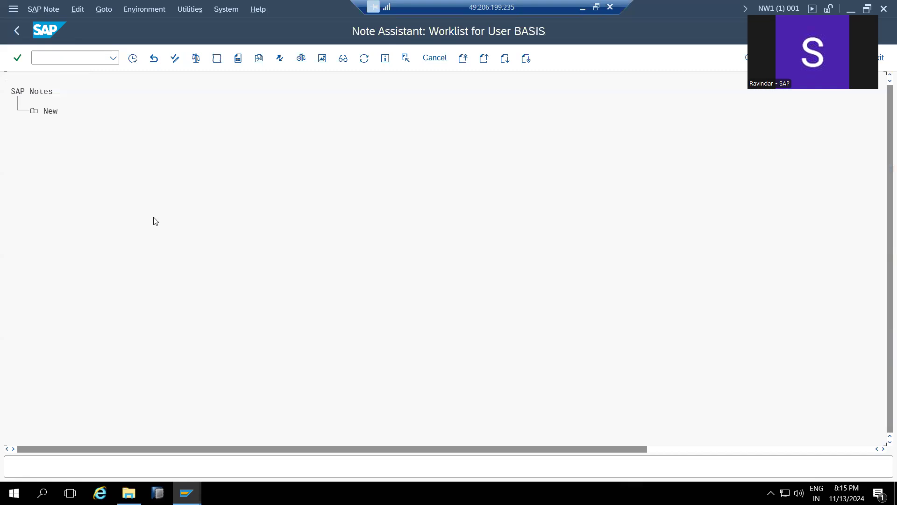
# - In the browser, go from the knowledge search results back to KBA 2800860
pyautogui.click(582, 8)
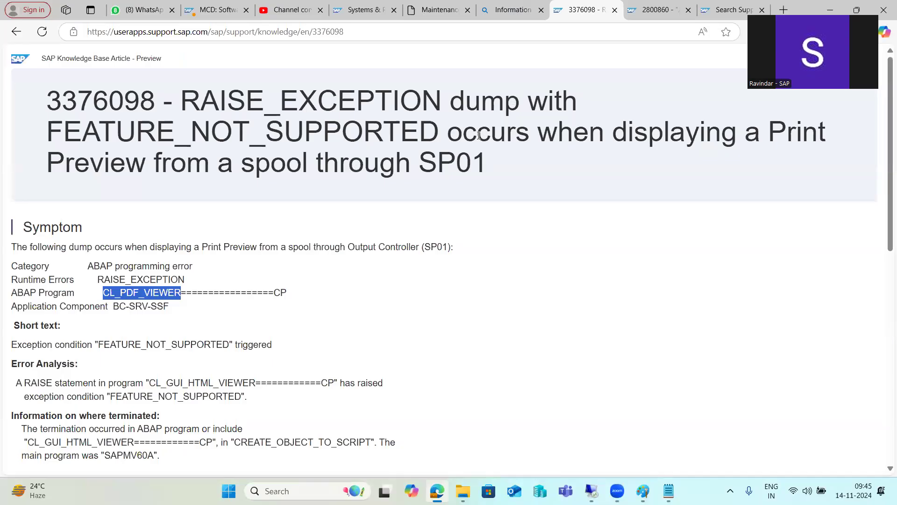
pyautogui.click(663, 11)
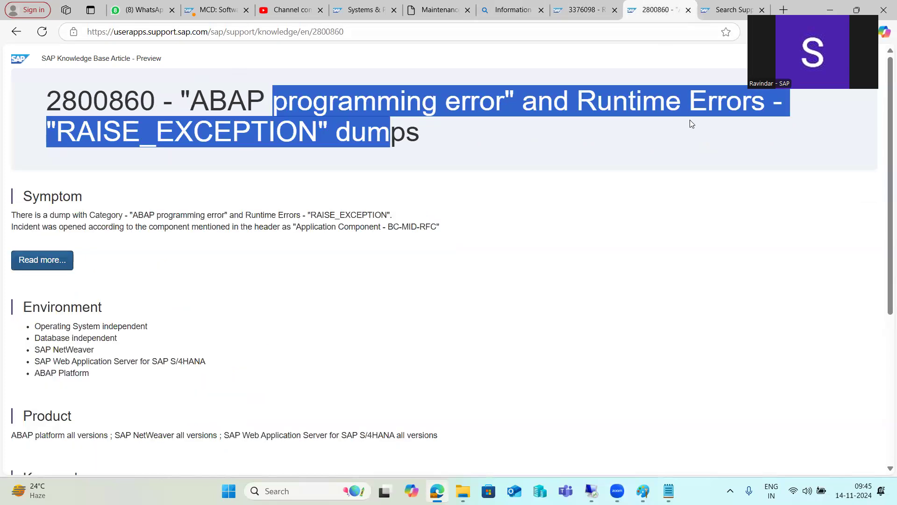
pyautogui.click(706, 13)
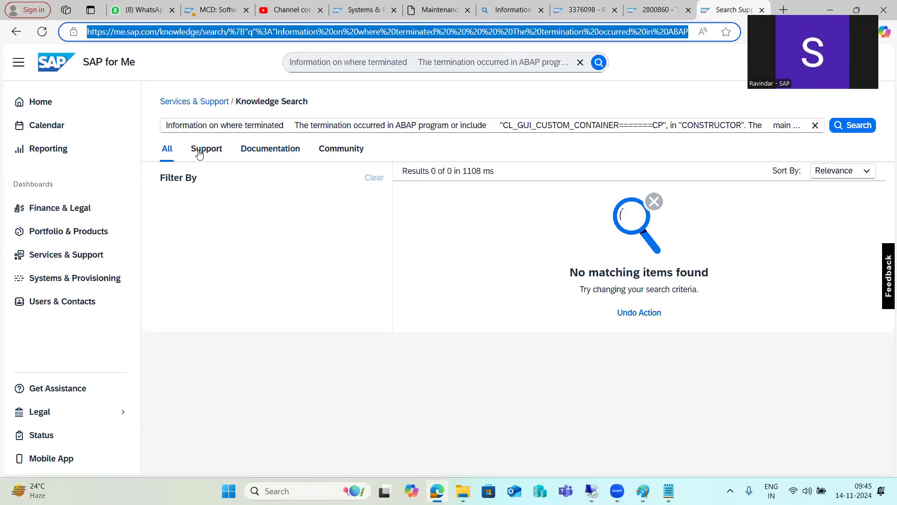
pyautogui.click(16, 33)
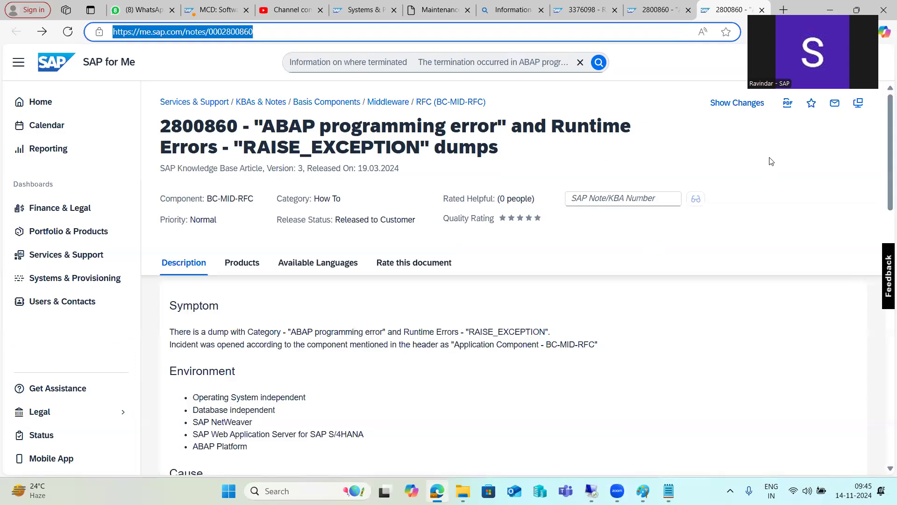
# - Bring the 49.206.199.235 remote server's SAP session back to the front
pyautogui.moveTo(591, 490)
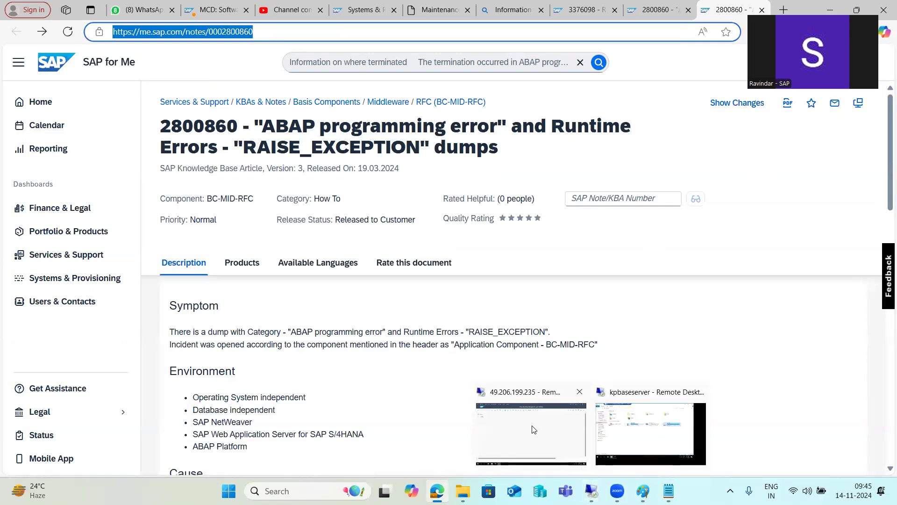
pyautogui.click(533, 427)
pyautogui.click(104, 10)
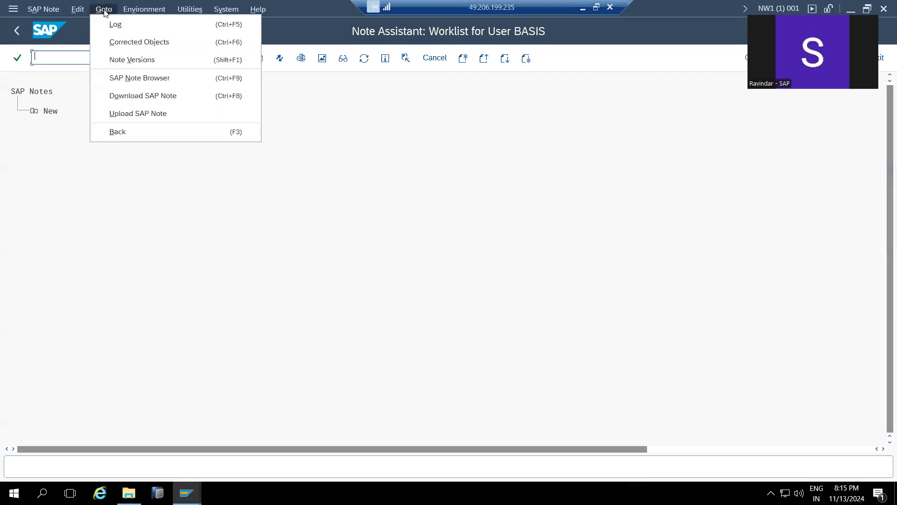
pyautogui.click(125, 96)
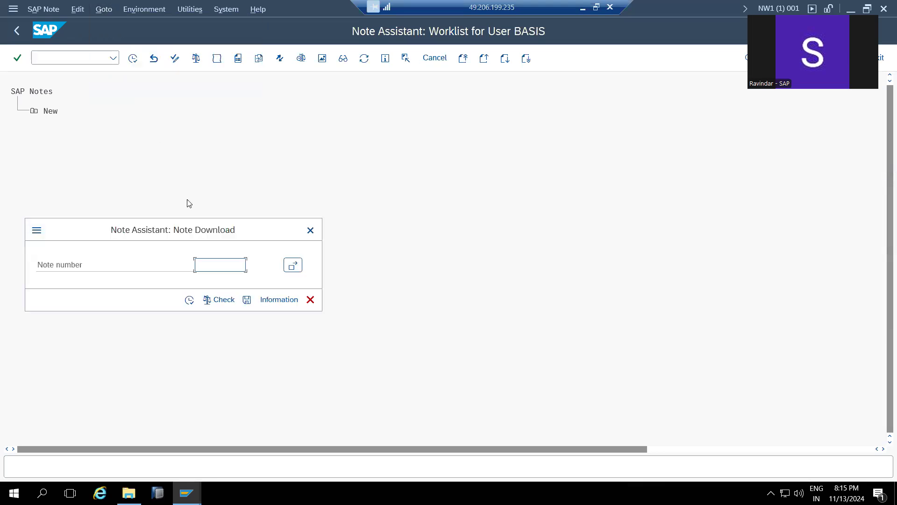
pyautogui.click(311, 301)
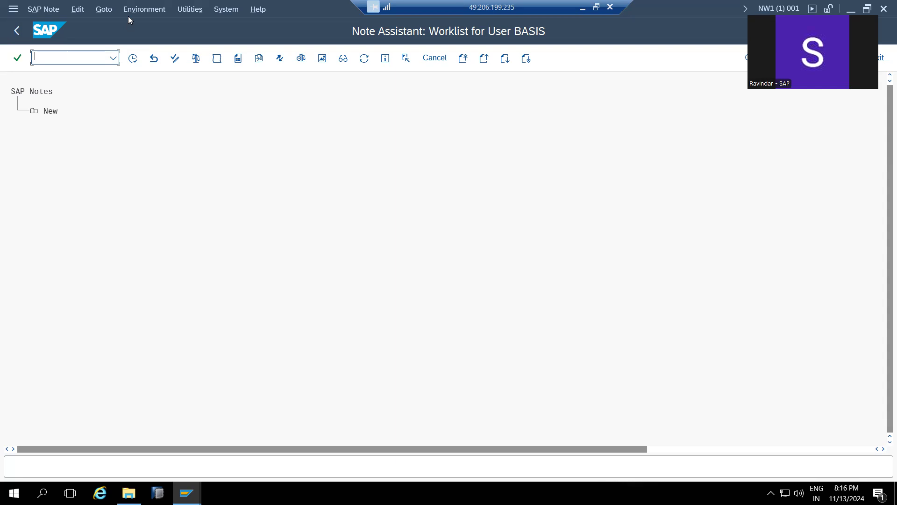
pyautogui.click(110, 10)
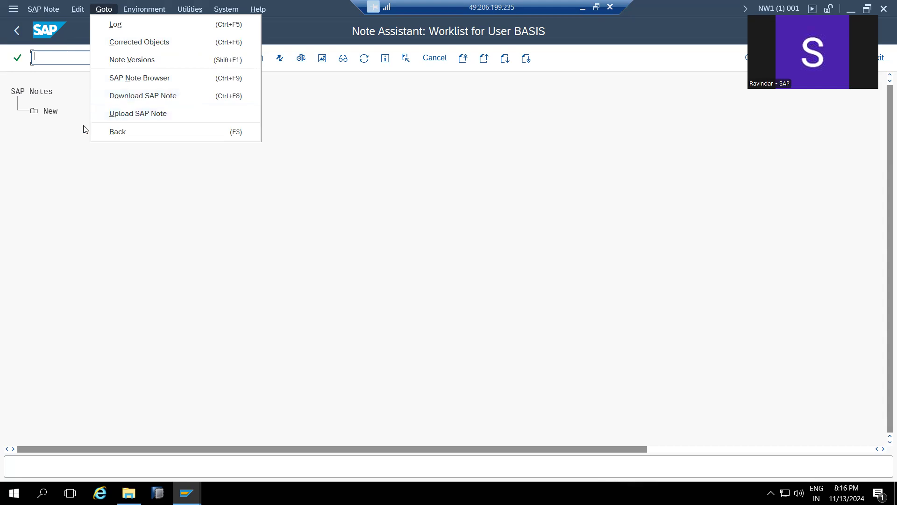
pyautogui.click(130, 114)
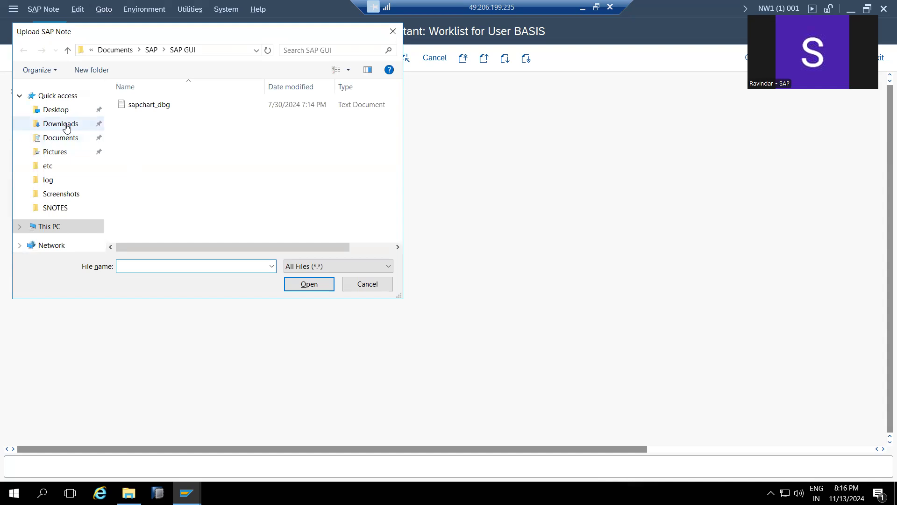
pyautogui.click(68, 125)
pyautogui.scroll(-4, 136, 147)
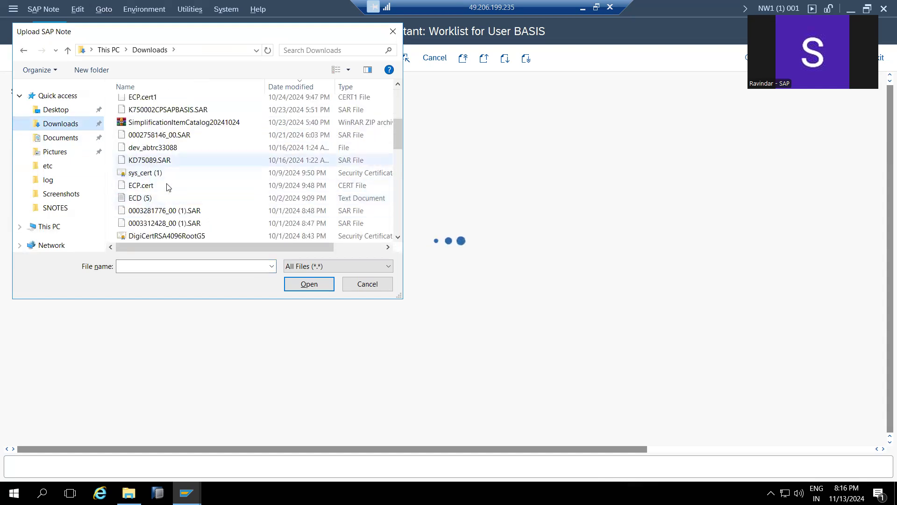
pyautogui.click(160, 223)
pyautogui.doubleClick(160, 223)
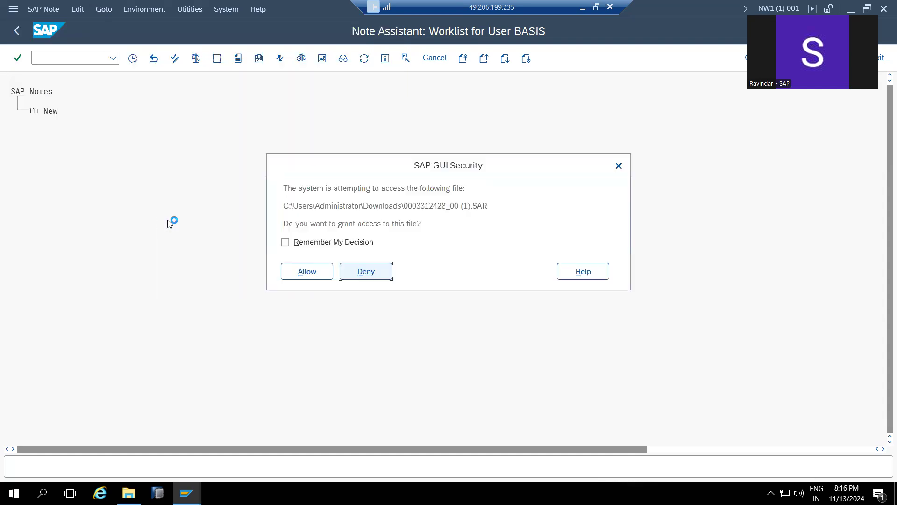
pyautogui.click(301, 267)
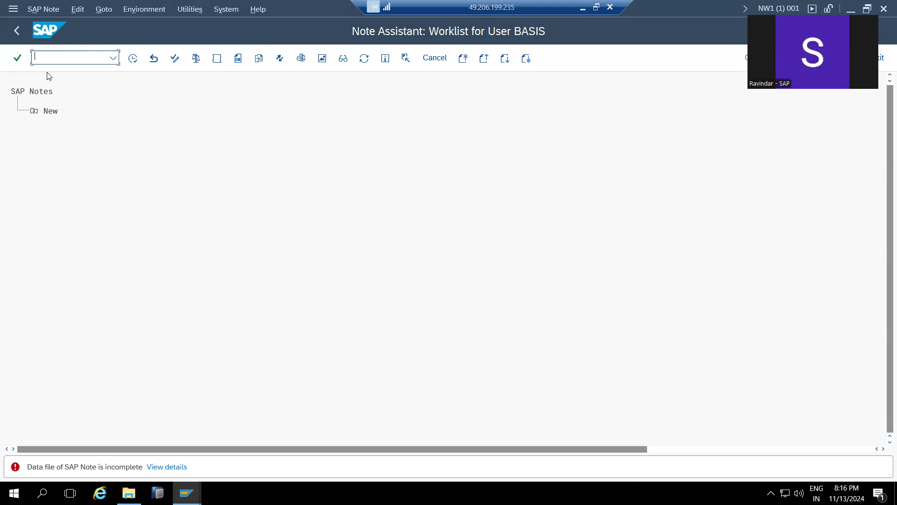
pyautogui.click(51, 10)
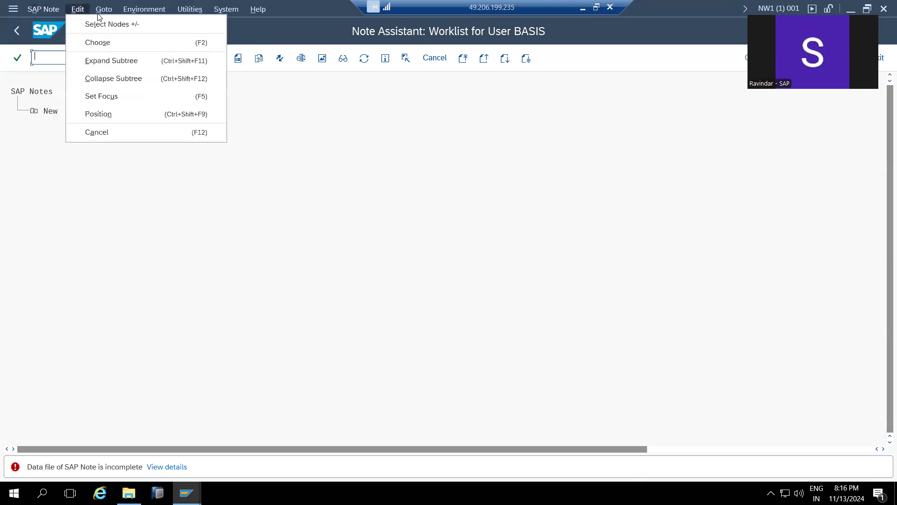
pyautogui.moveTo(104, 9)
pyautogui.click(133, 113)
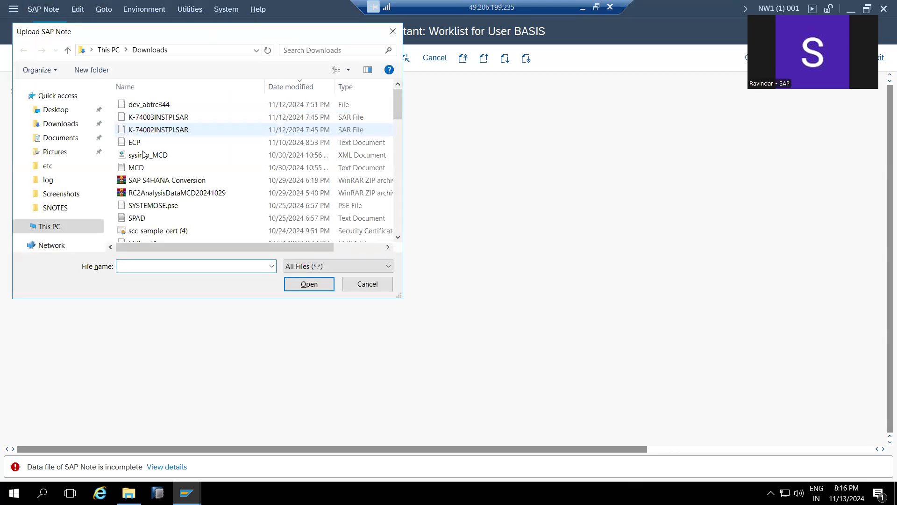
pyautogui.click(72, 208)
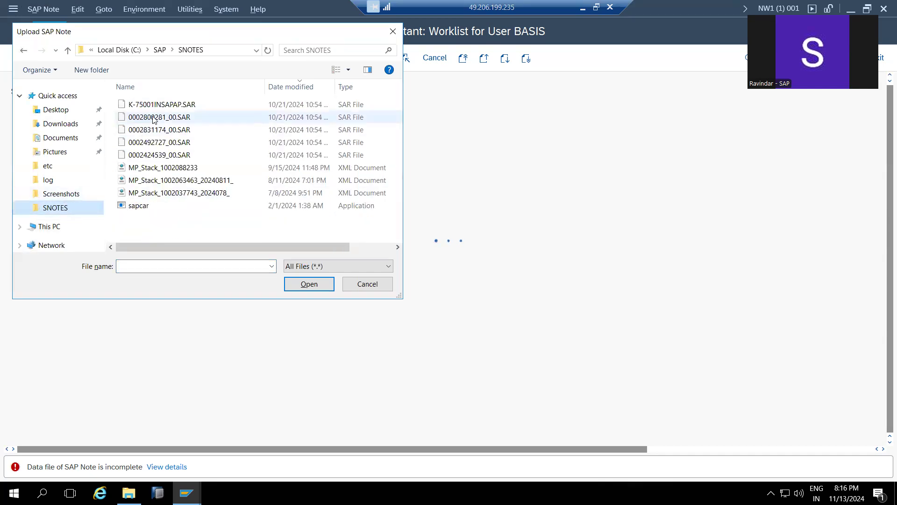
pyautogui.doubleClick(155, 118)
pyautogui.click(294, 271)
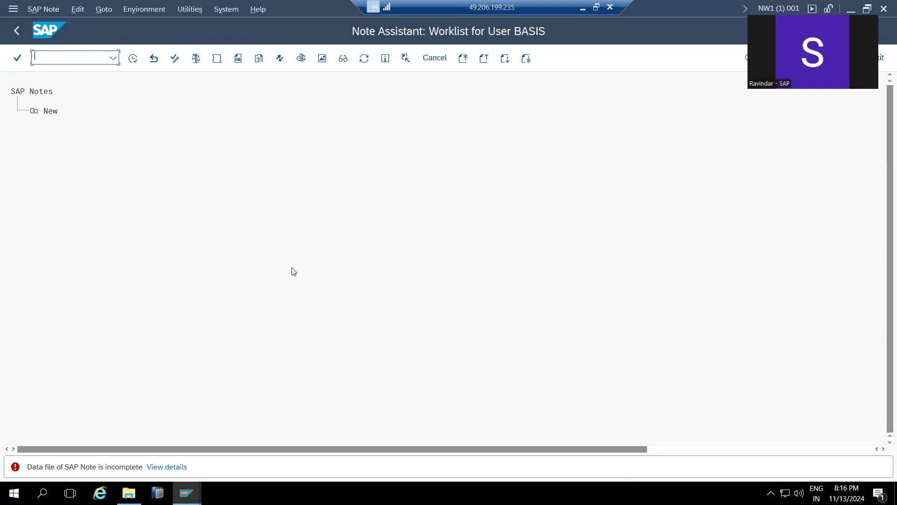
pyautogui.click(47, 14)
pyautogui.click(104, 9)
pyautogui.click(133, 113)
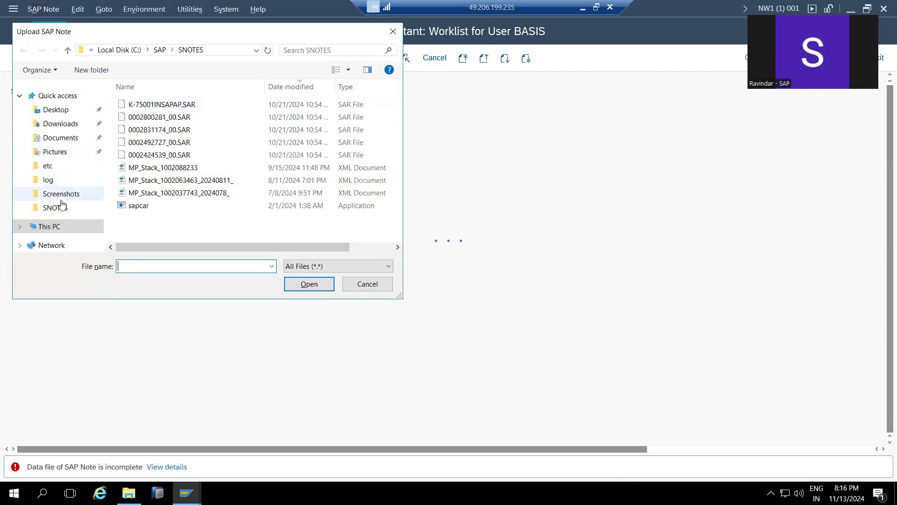
pyautogui.click(58, 207)
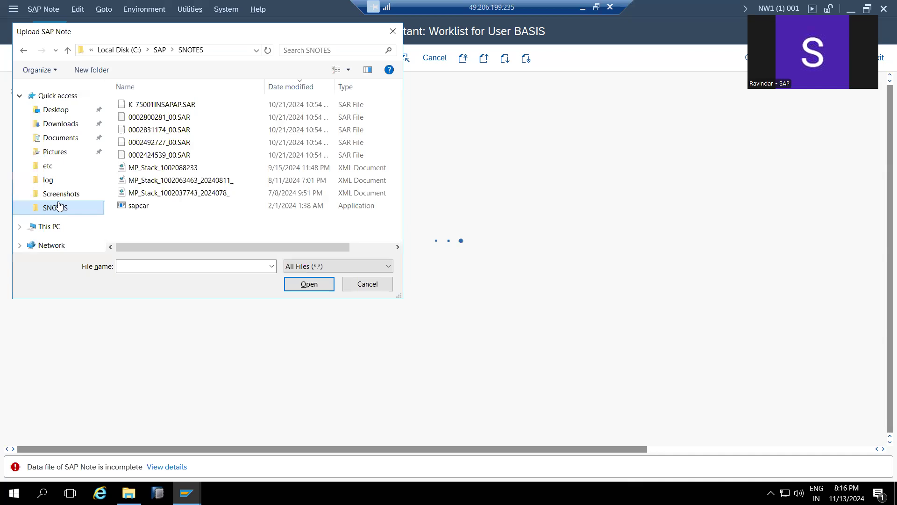
pyautogui.click(53, 226)
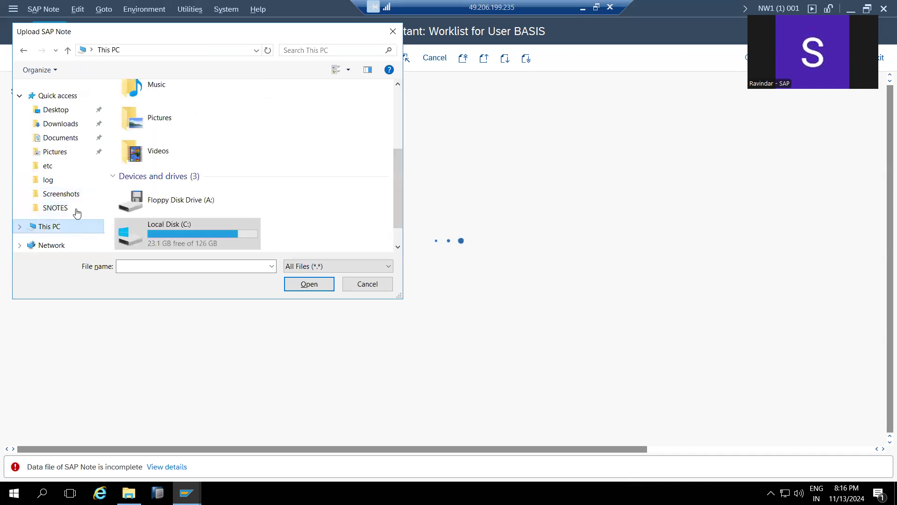
pyautogui.doubleClick(187, 231)
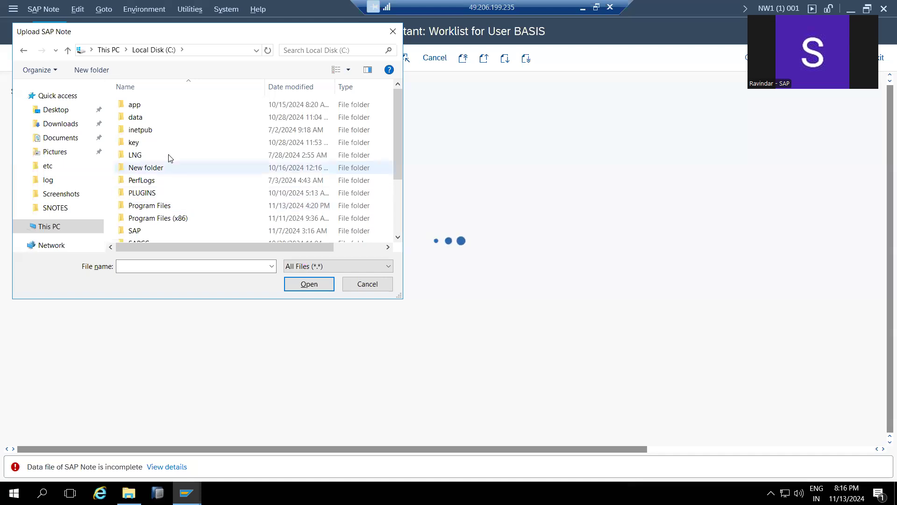
pyautogui.scroll(-2, 170, 158)
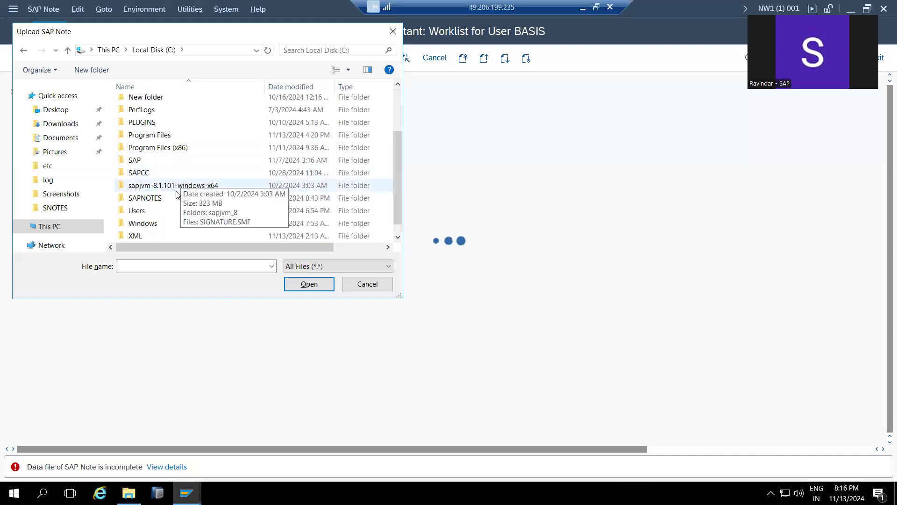
pyautogui.scroll(-1, 168, 205)
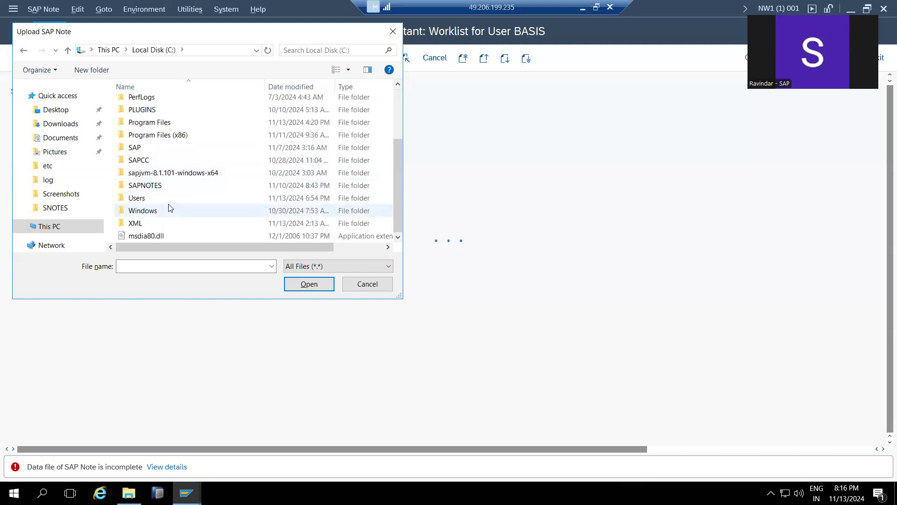
pyautogui.doubleClick(146, 187)
pyautogui.doubleClick(147, 104)
pyautogui.click(306, 271)
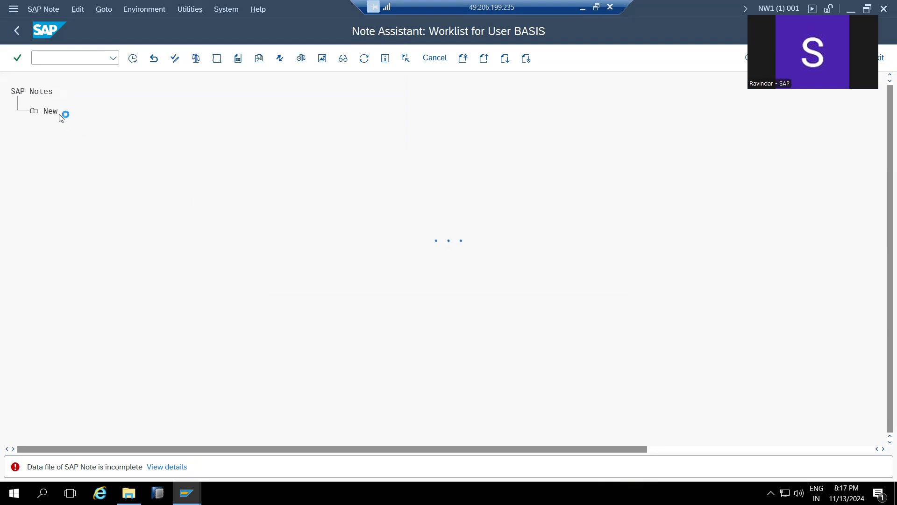
pyautogui.click(34, 111)
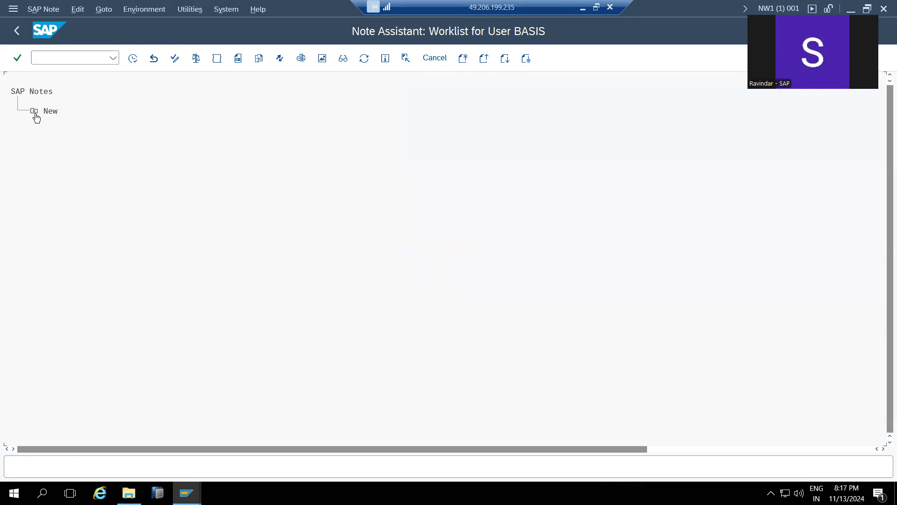
pyautogui.click(110, 133)
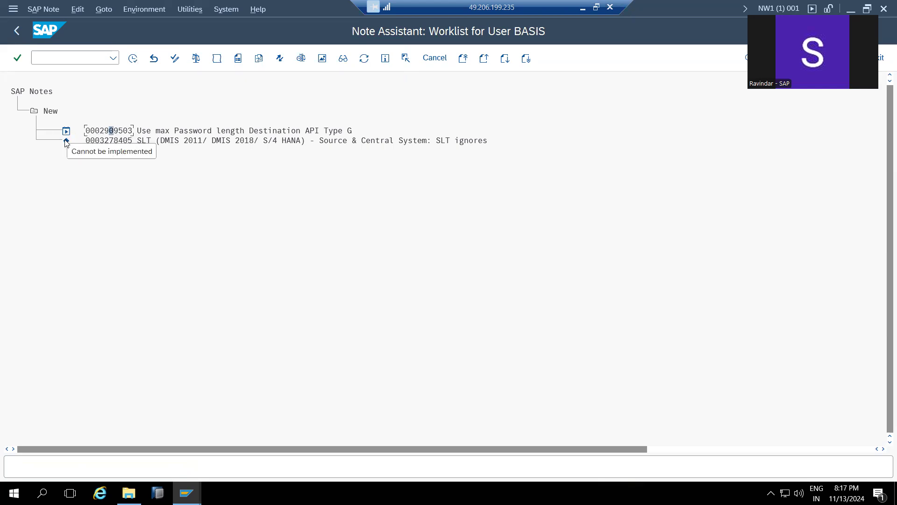
pyautogui.click(102, 134)
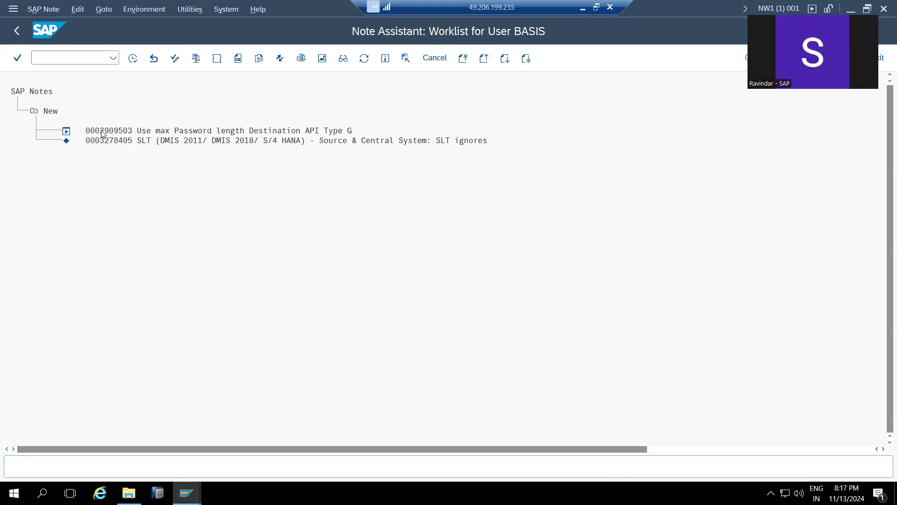
pyautogui.doubleClick(102, 133)
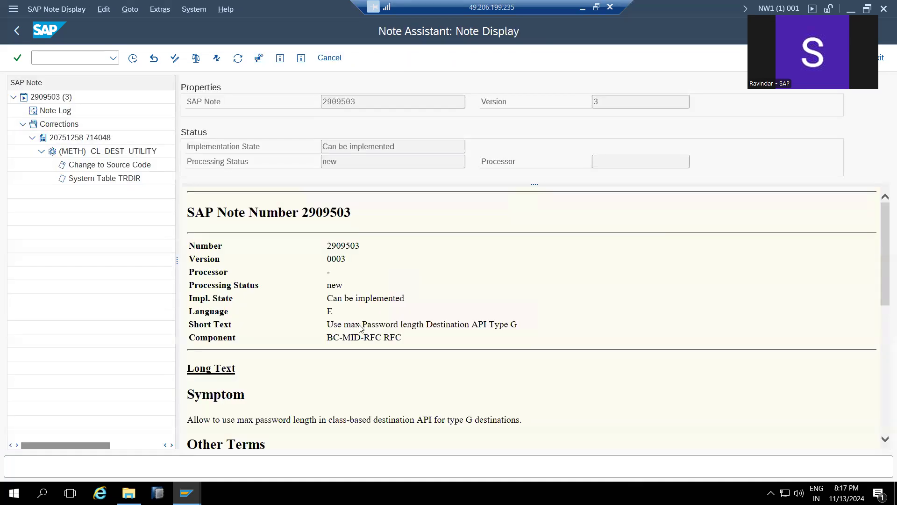
# - Read through note 2909503's text and attempt to implement it
pyautogui.scroll(-4, 357, 367)
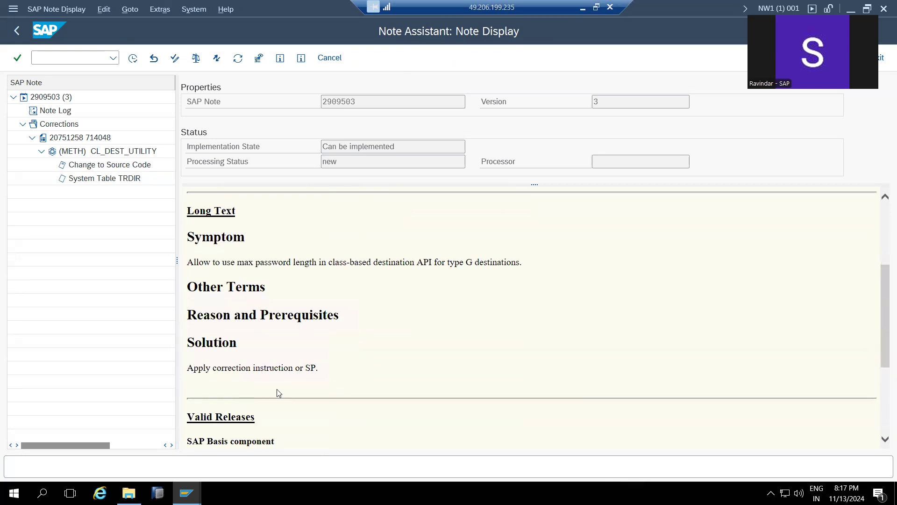
pyautogui.scroll(-3, 276, 390)
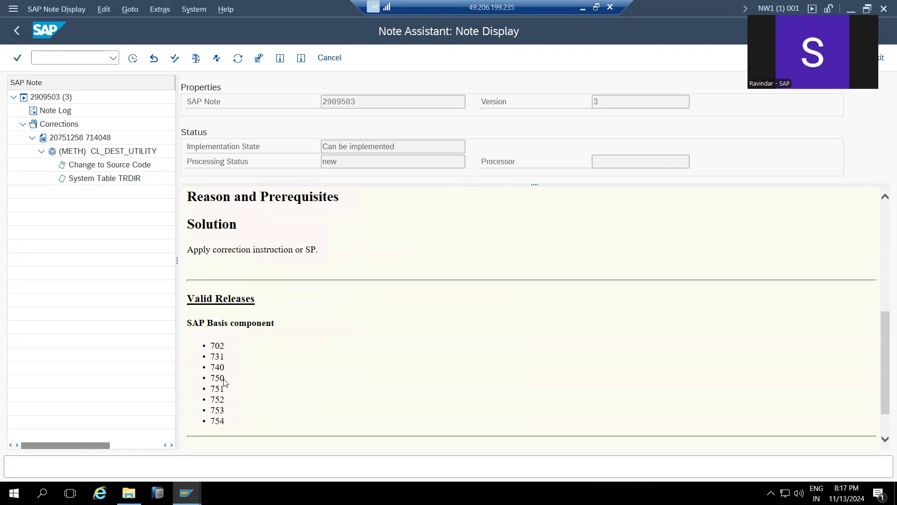
pyautogui.scroll(-1, 257, 363)
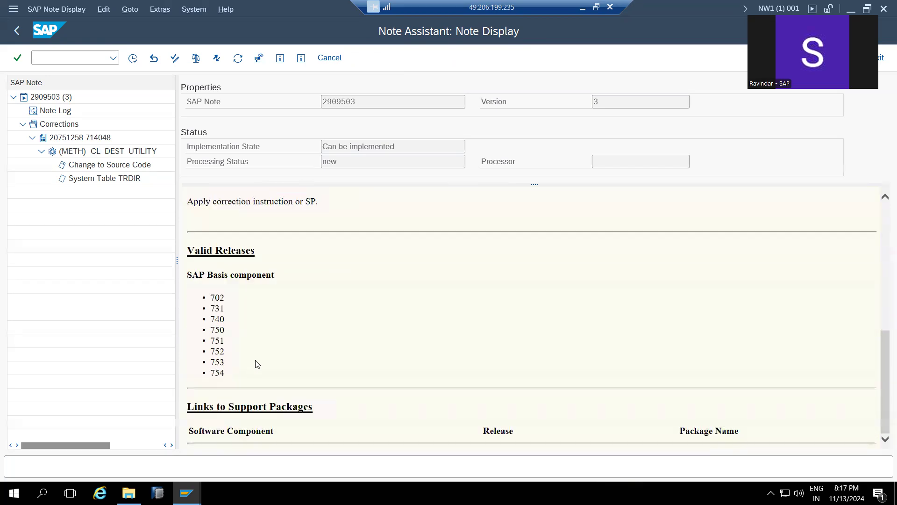
pyautogui.scroll(8, 248, 318)
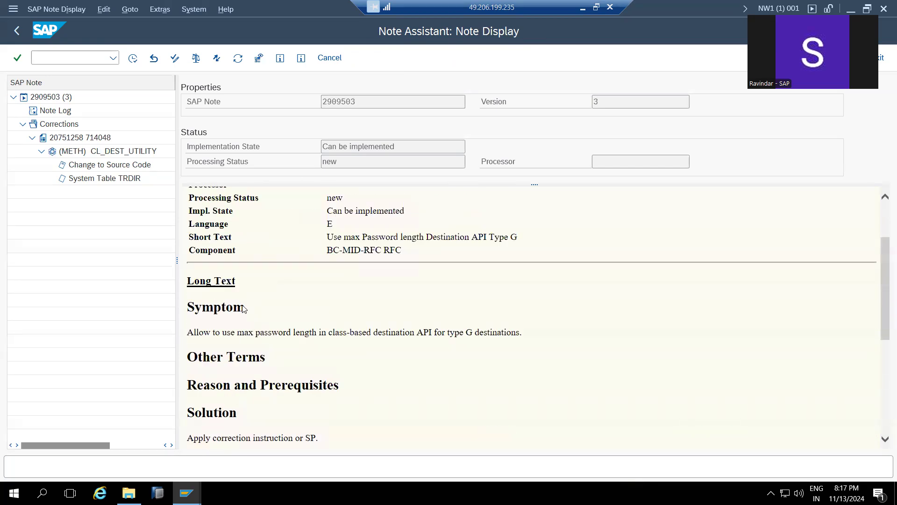
pyautogui.click(133, 62)
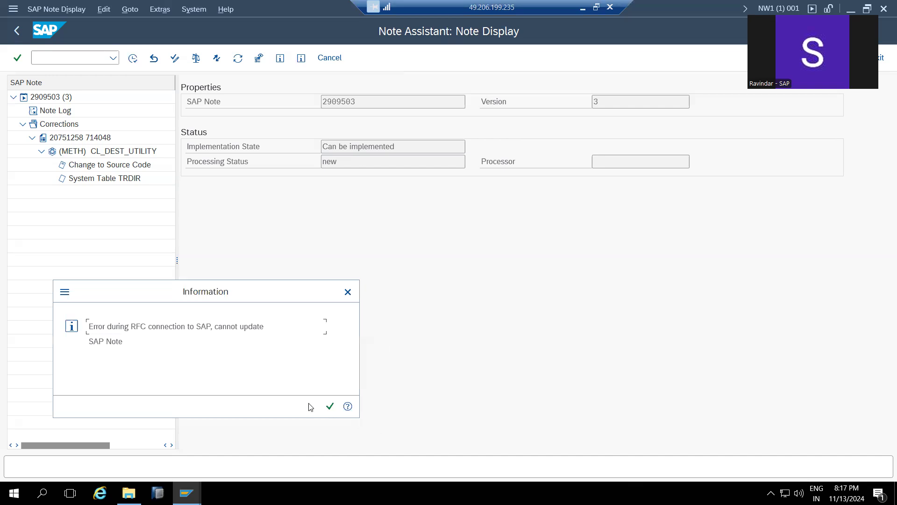
# - Implement note 2909503 under workbench request NW1K900096 and activate its code changes
pyautogui.click(330, 406)
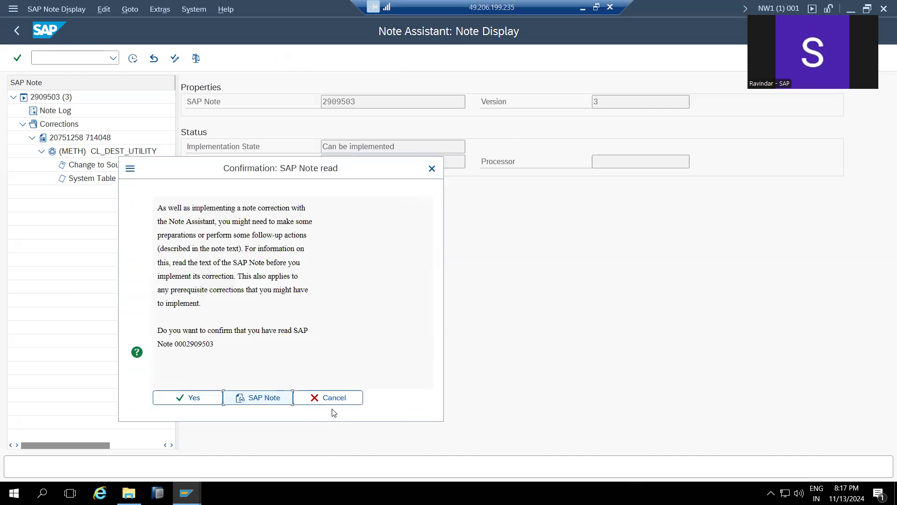
pyautogui.click(210, 397)
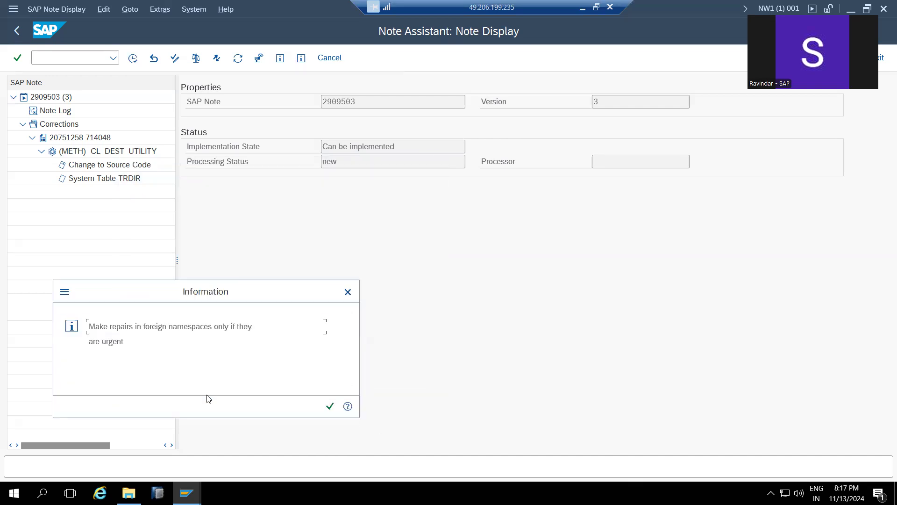
pyautogui.click(330, 407)
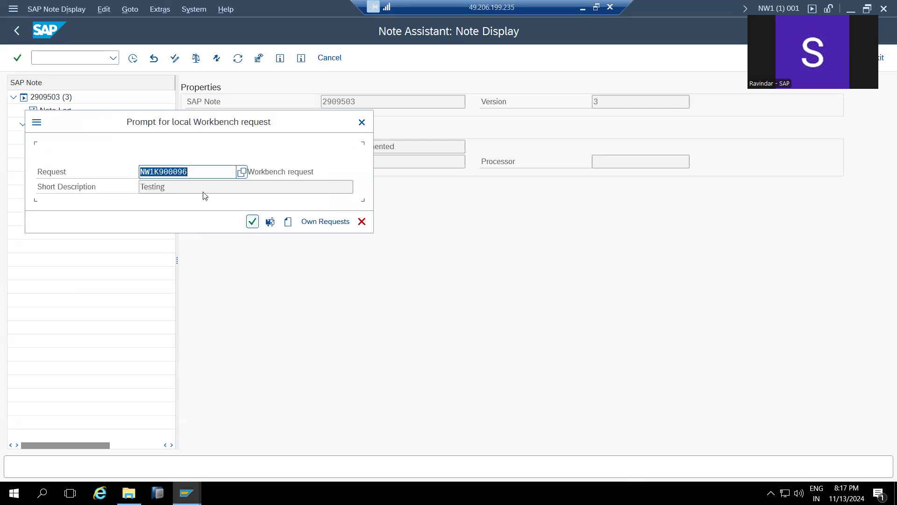
pyautogui.click(256, 224)
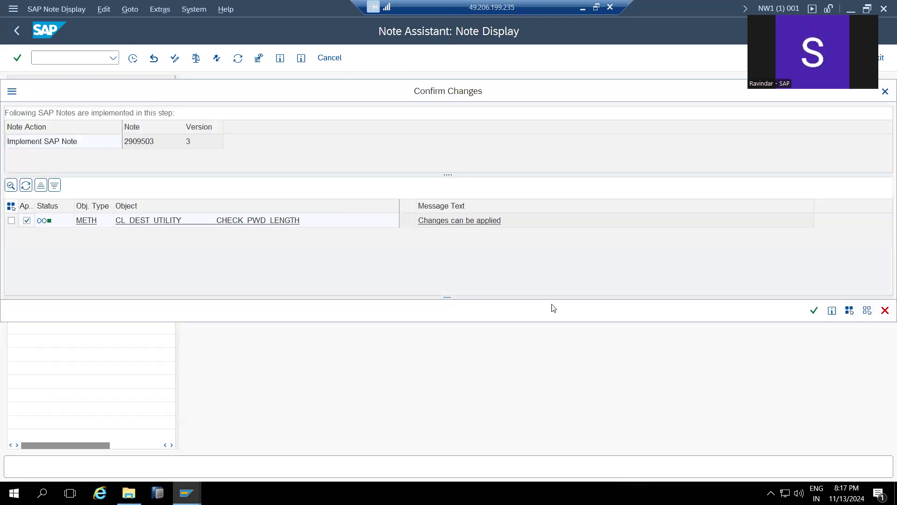
pyautogui.click(814, 311)
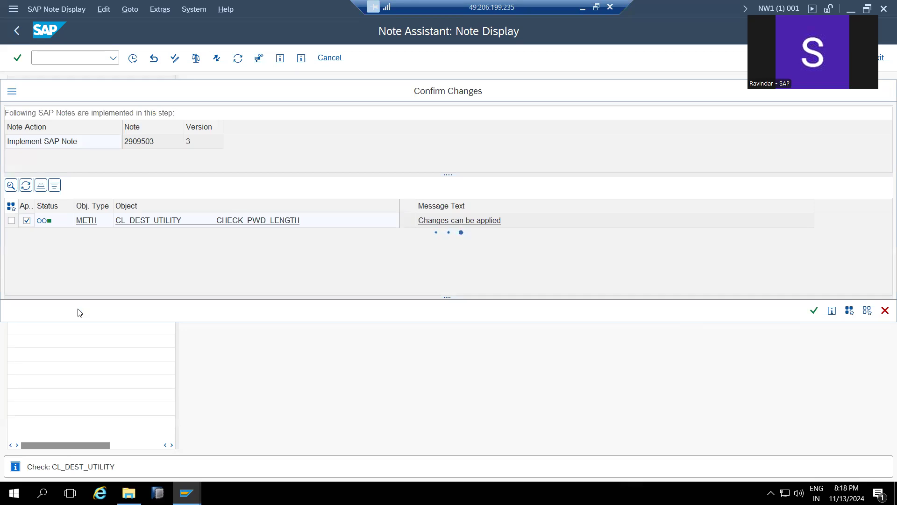
pyautogui.moveTo(332, 147); pyautogui.dragTo(410, 150)
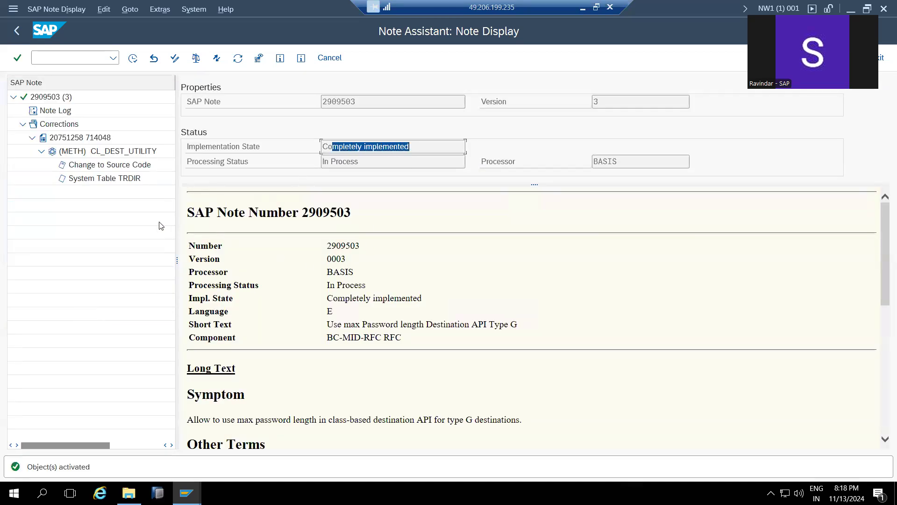
# - Review the CL_DEST_UTILITY CHECK_PWD_LENGTH insert, delete and context lines of the change
pyautogui.click(101, 166)
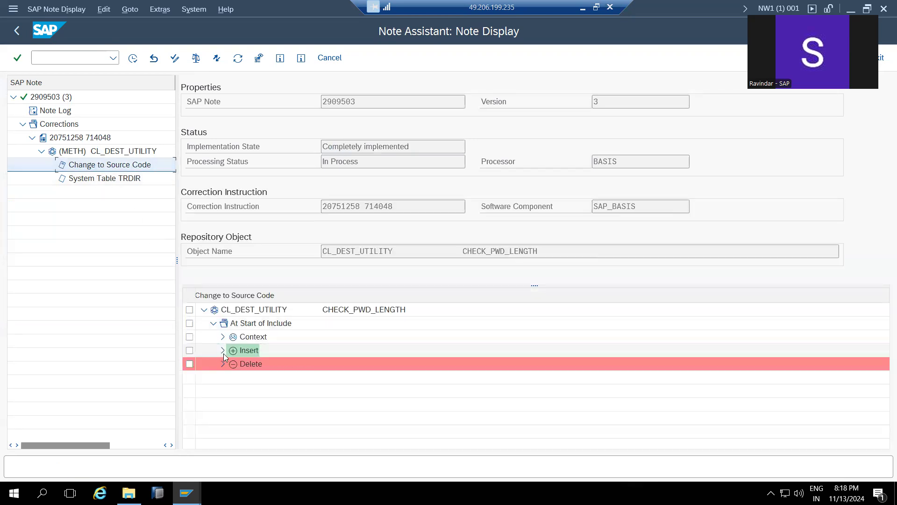
pyautogui.click(222, 350)
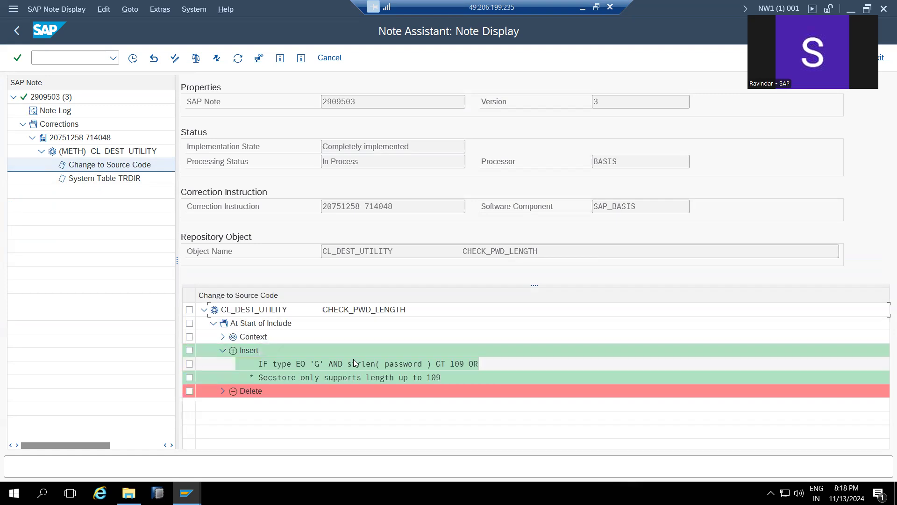
pyautogui.click(222, 391)
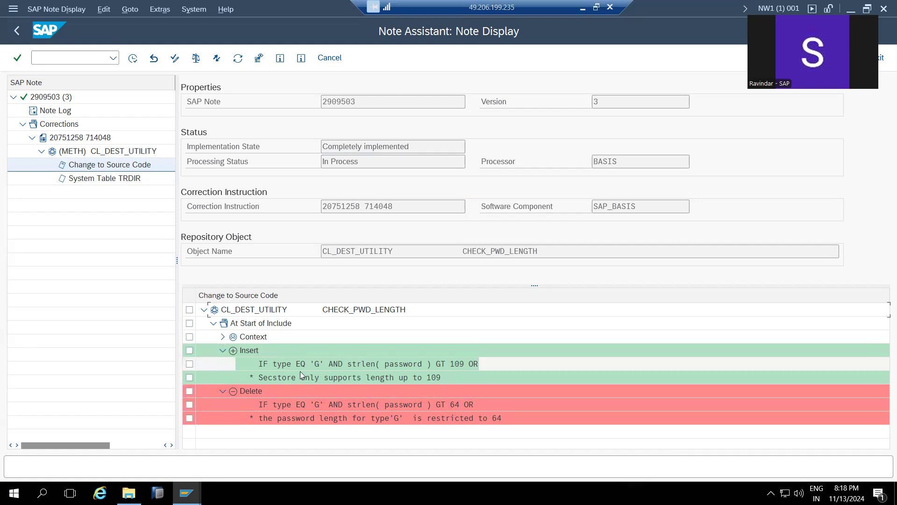
pyautogui.click(223, 337)
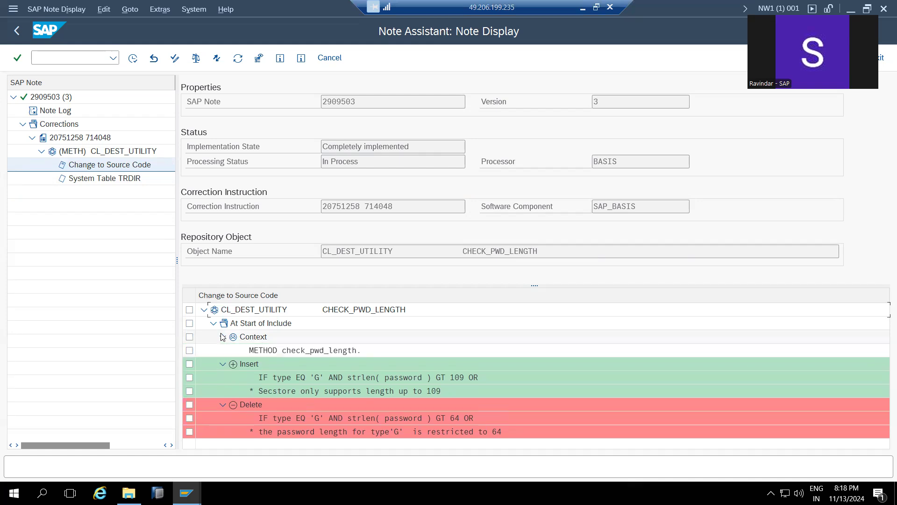
pyautogui.click(224, 337)
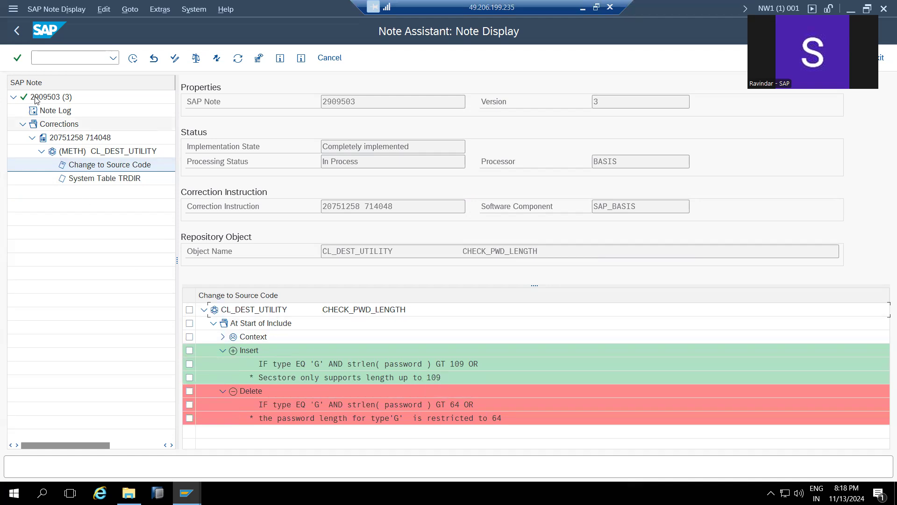
pyautogui.click(16, 31)
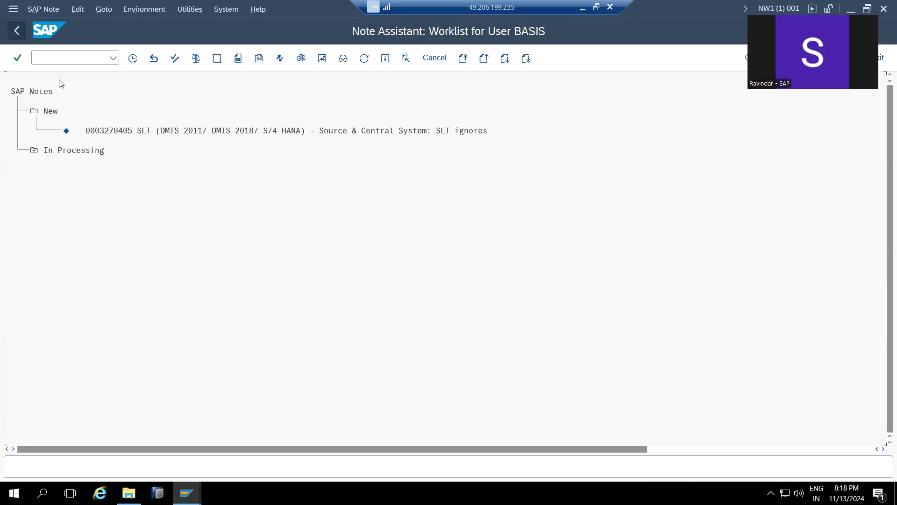
pyautogui.click(33, 151)
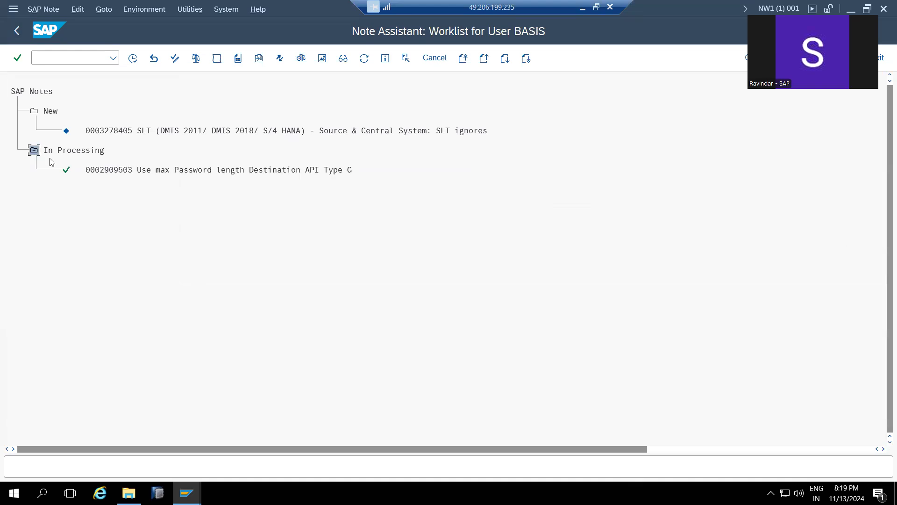
pyautogui.click(107, 172)
pyautogui.click(101, 13)
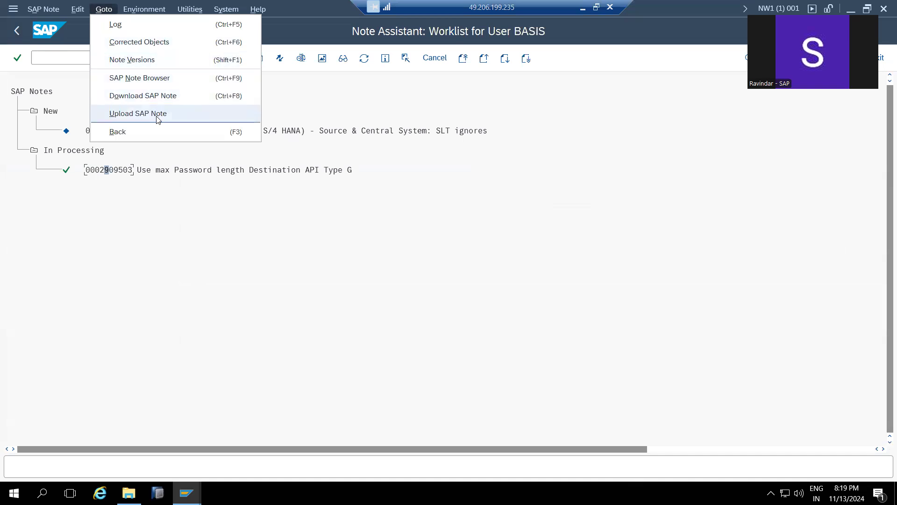
pyautogui.click(120, 171)
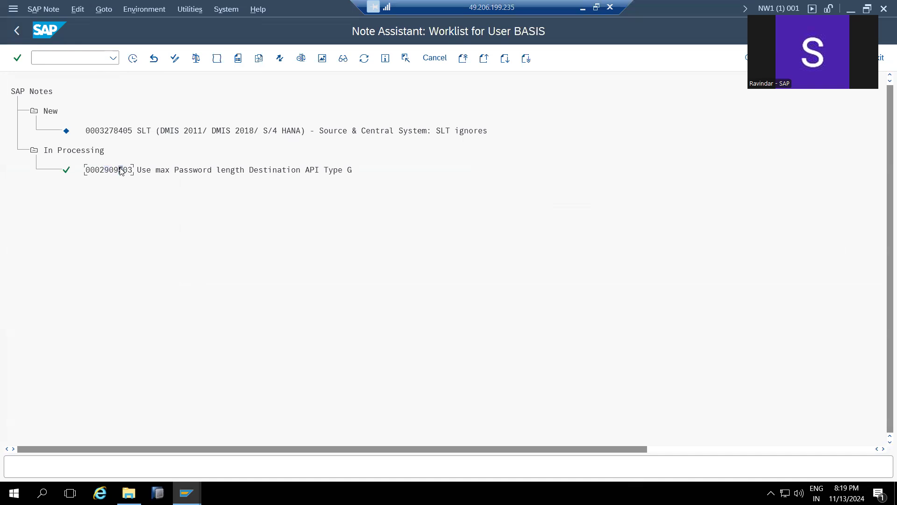
# - Check System Status and its installed software component versions, then close both
pyautogui.click(226, 9)
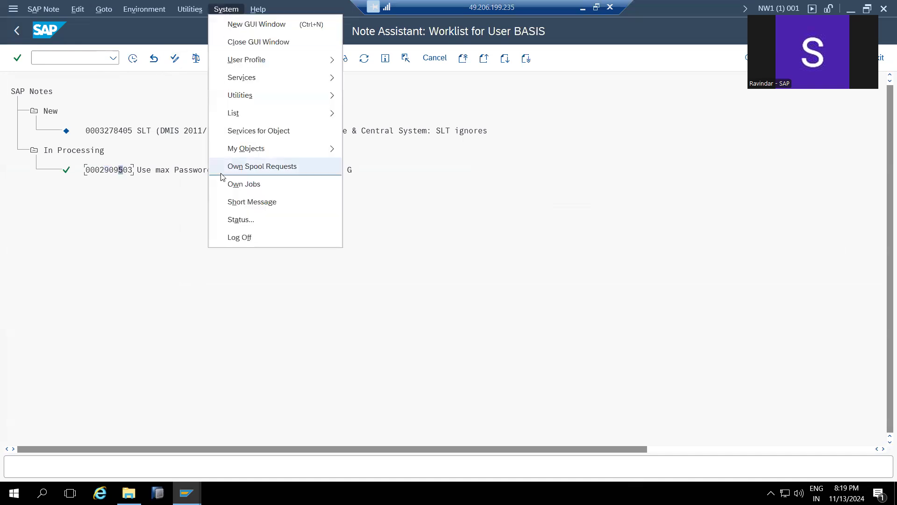
pyautogui.click(236, 219)
pyautogui.click(355, 255)
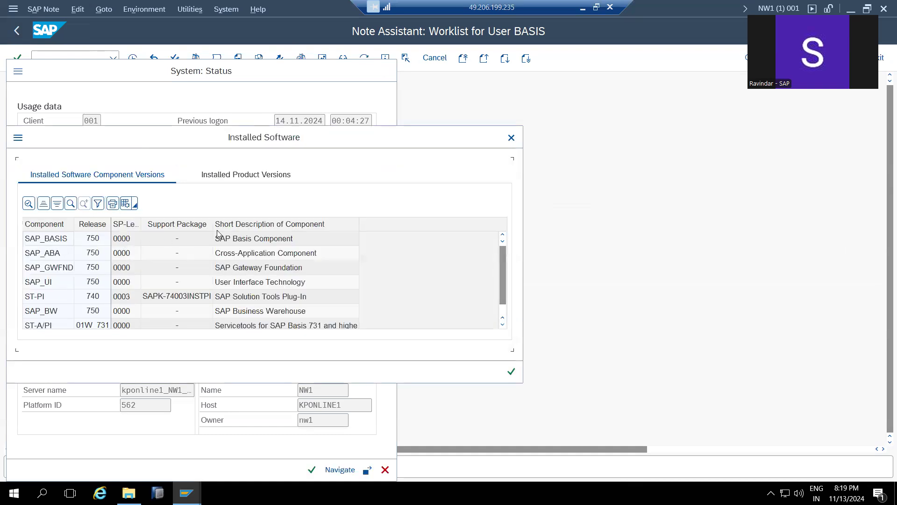
pyautogui.click(511, 138)
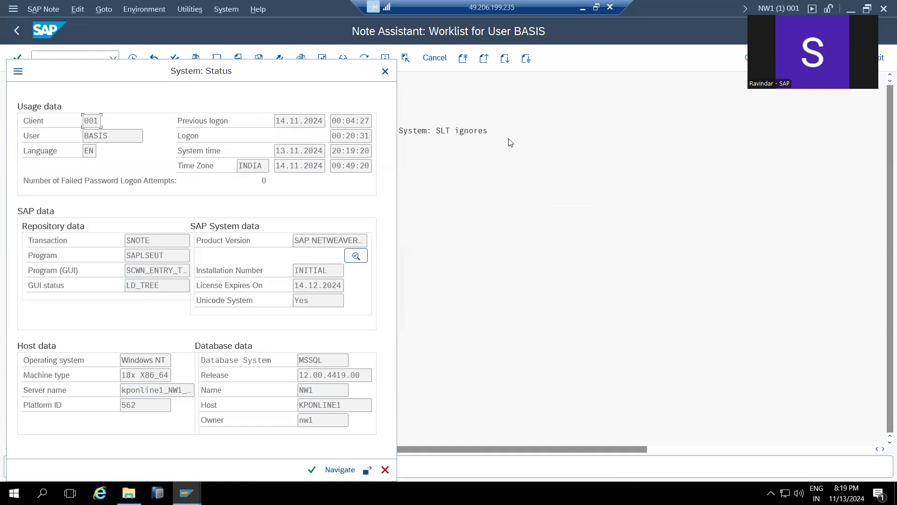
pyautogui.click(386, 470)
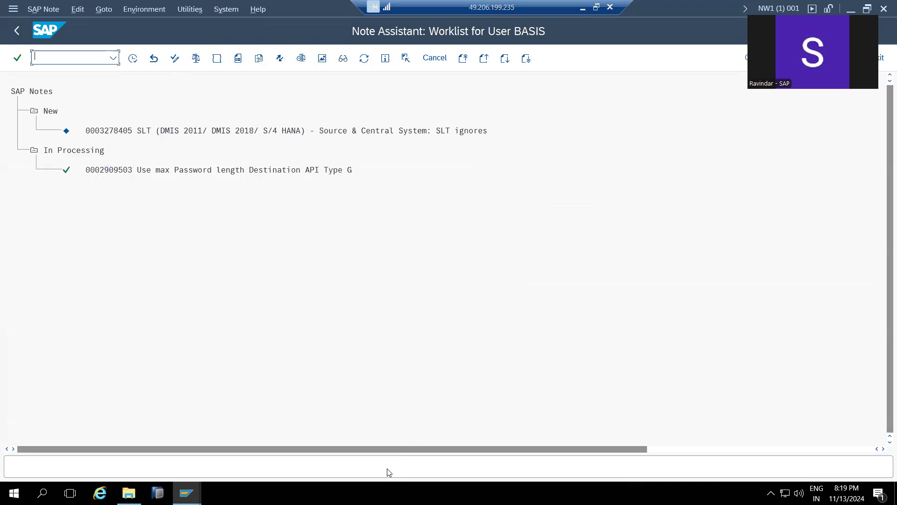
pyautogui.click(107, 171)
pyautogui.click(102, 172)
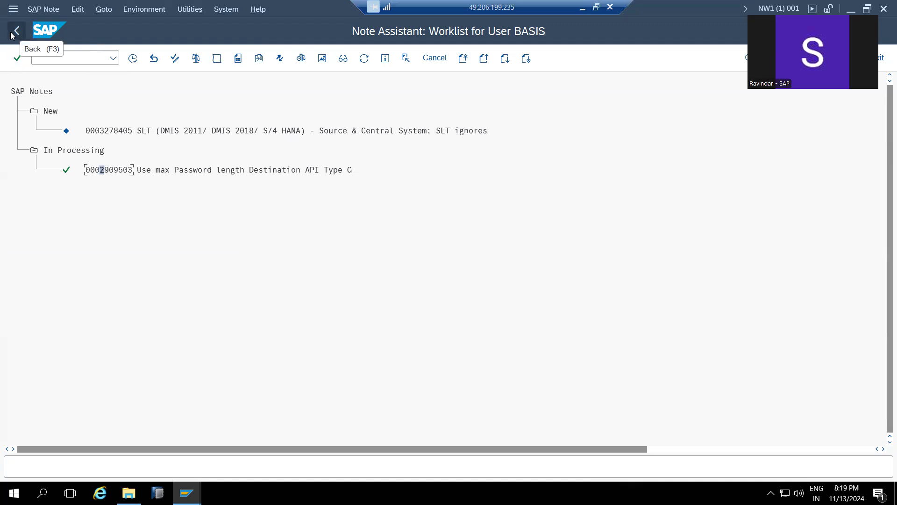
pyautogui.click(113, 58)
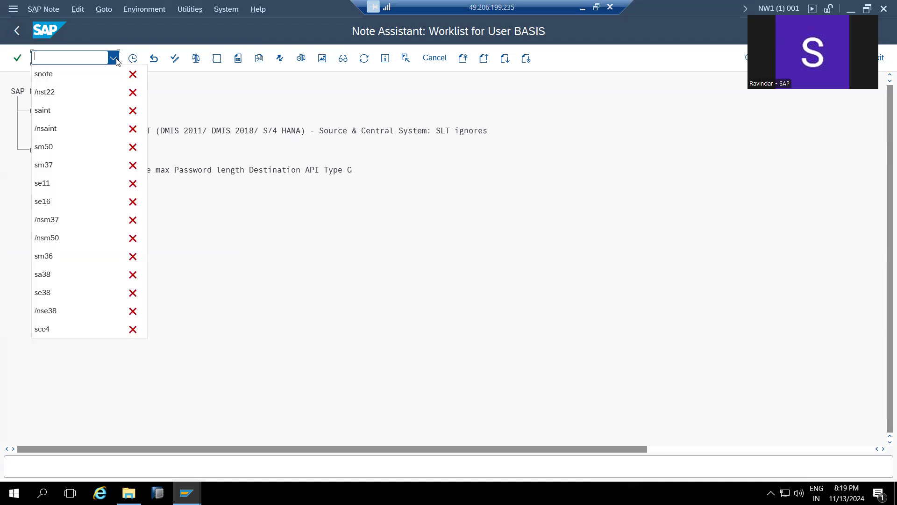
pyautogui.click(371, 195)
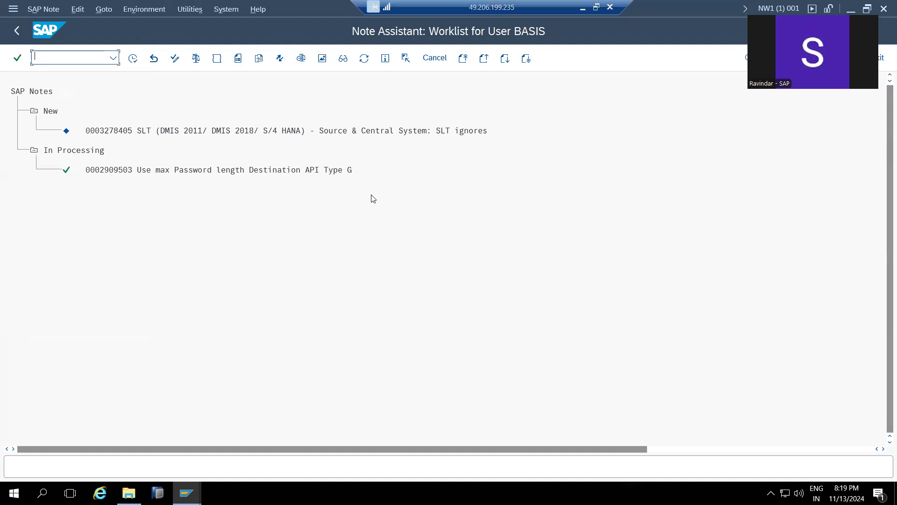
# - Cancel out of Download SAP Note and minimise the remote SAP session
pyautogui.click(105, 9)
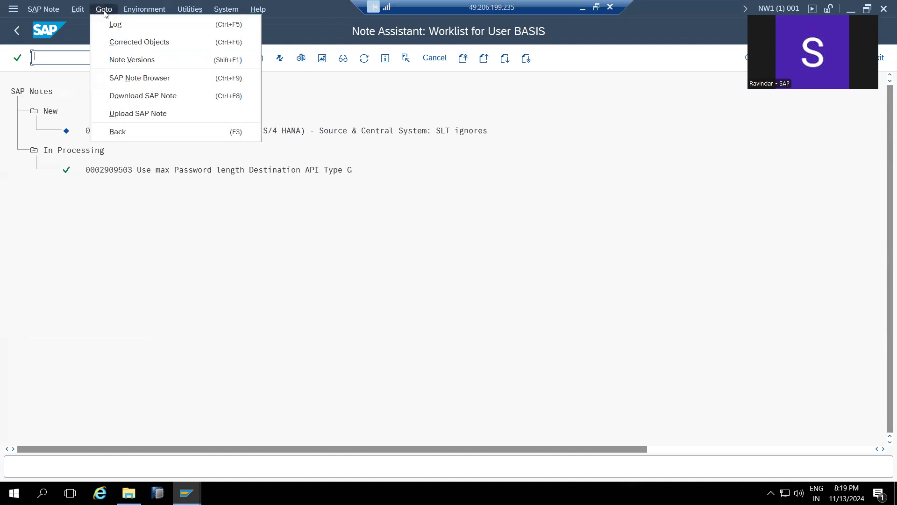
pyautogui.click(140, 96)
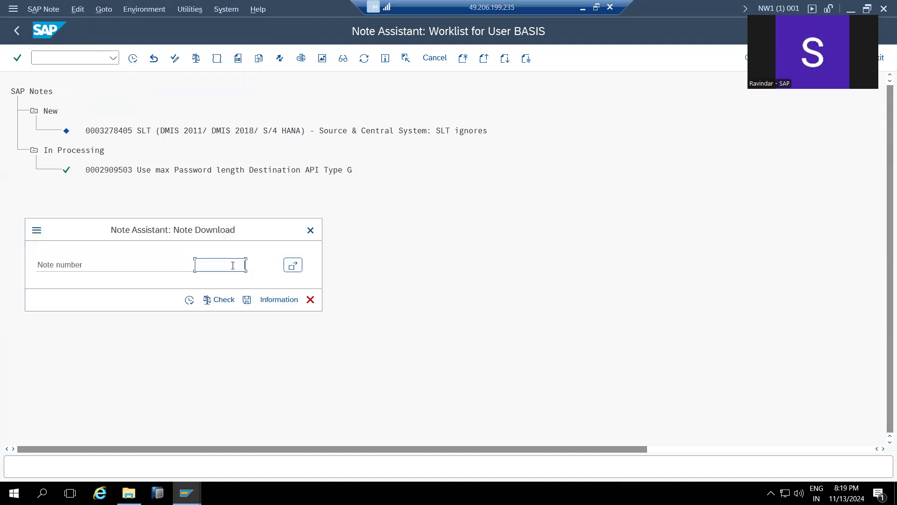
pyautogui.click(311, 299)
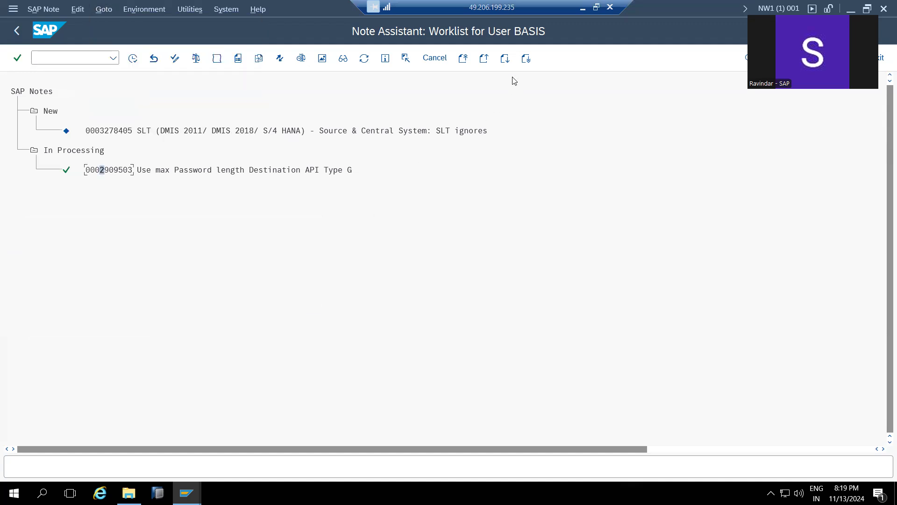
pyautogui.click(583, 8)
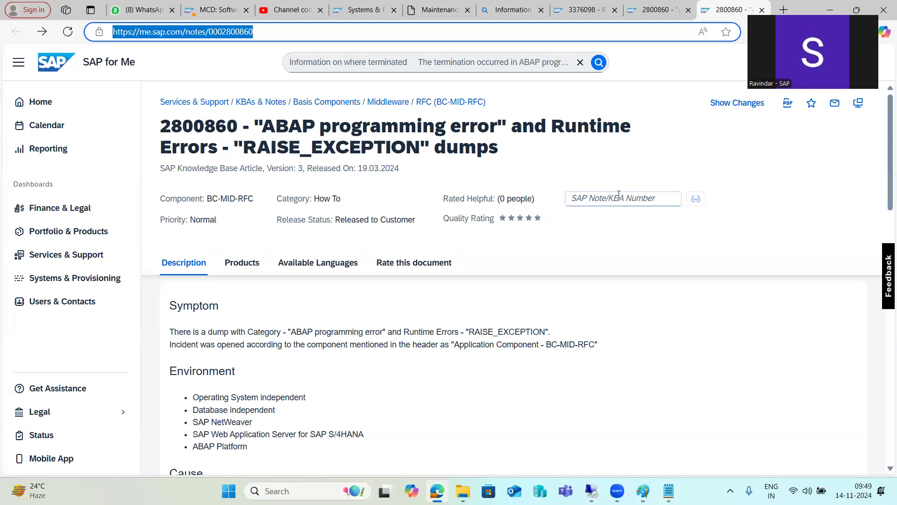
# - Switch to the kpbaseserver remote session and leave full screen
pyautogui.moveTo(591, 490)
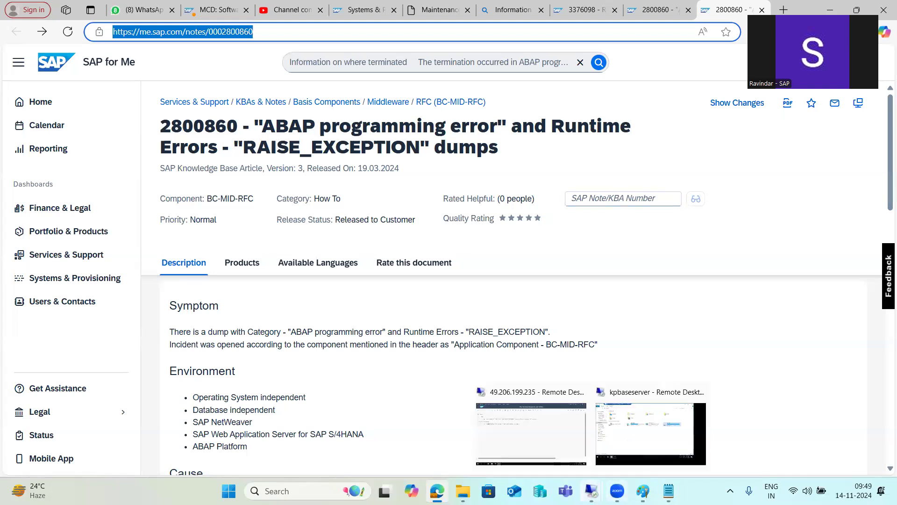
pyautogui.click(637, 430)
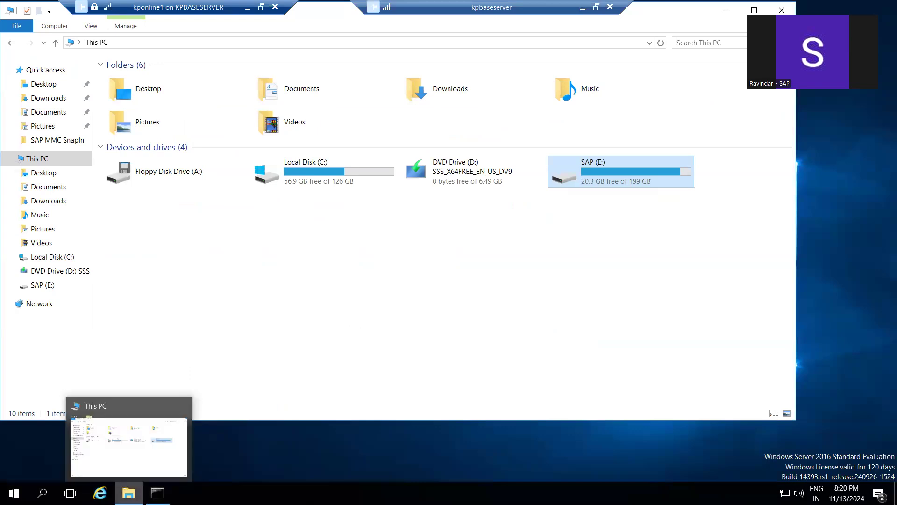
pyautogui.click(249, 10)
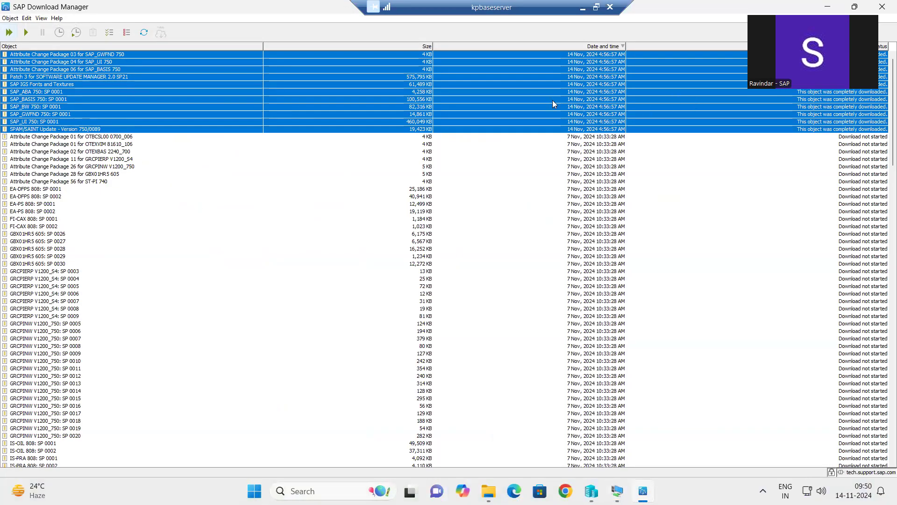
# - Bring File Explorer forward and open the SAP2 (F:) drive
pyautogui.moveTo(489, 491)
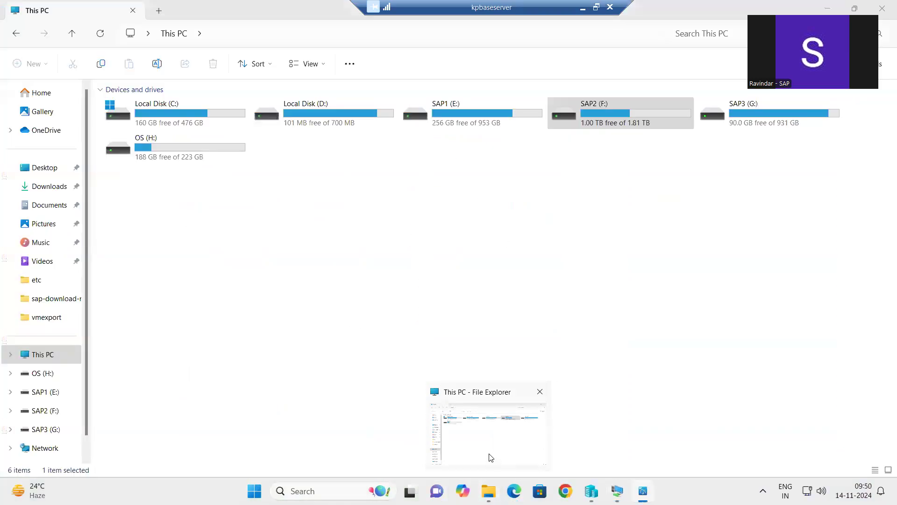
pyautogui.click(488, 458)
pyautogui.doubleClick(591, 111)
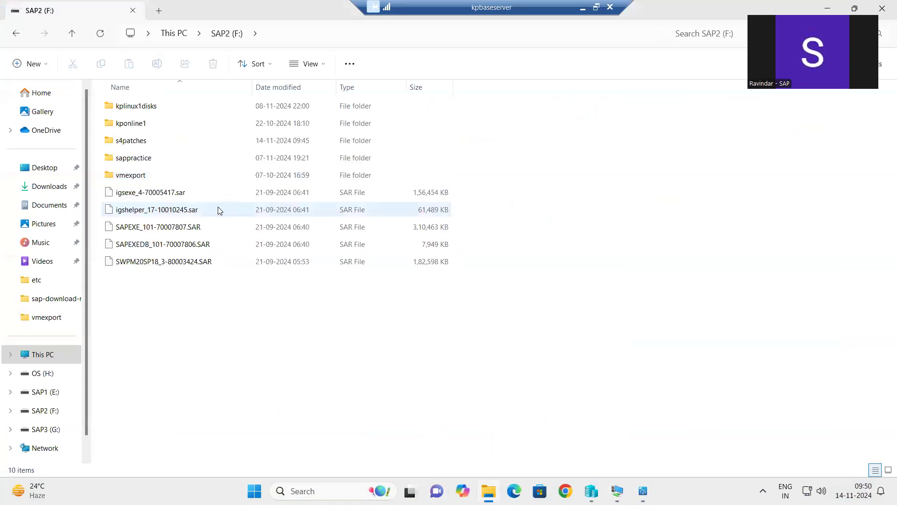
# - Open the s4patches folder on SAP2 (F:) and select all 22 patch files
pyautogui.click(129, 143)
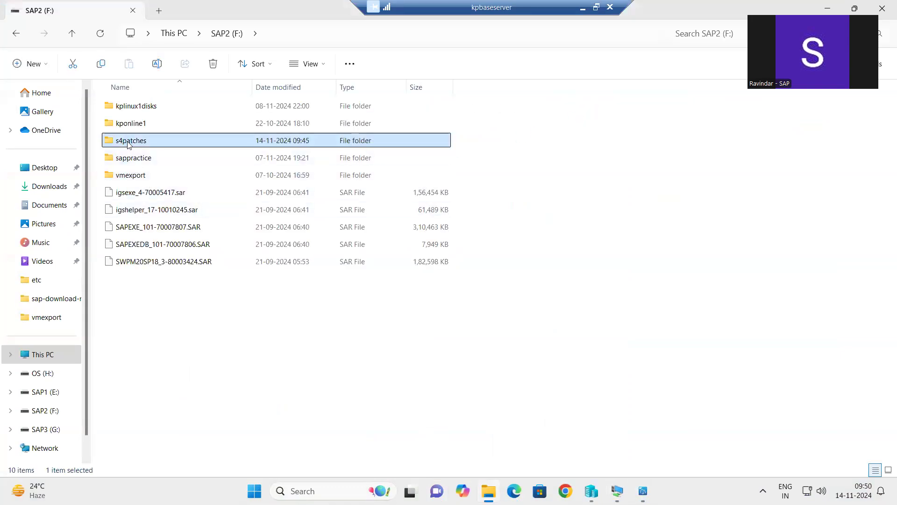
pyautogui.doubleClick(129, 142)
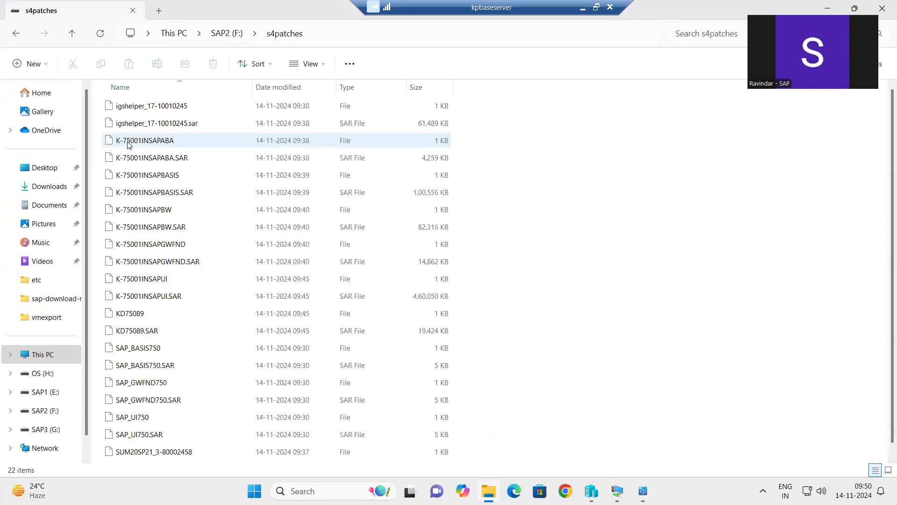
pyautogui.scroll(-1, 206, 309)
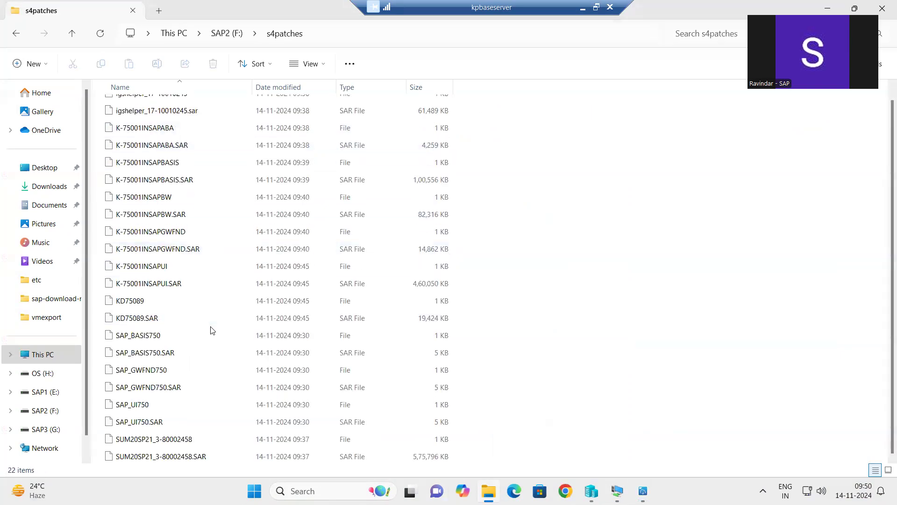
pyautogui.scroll(1, 224, 363)
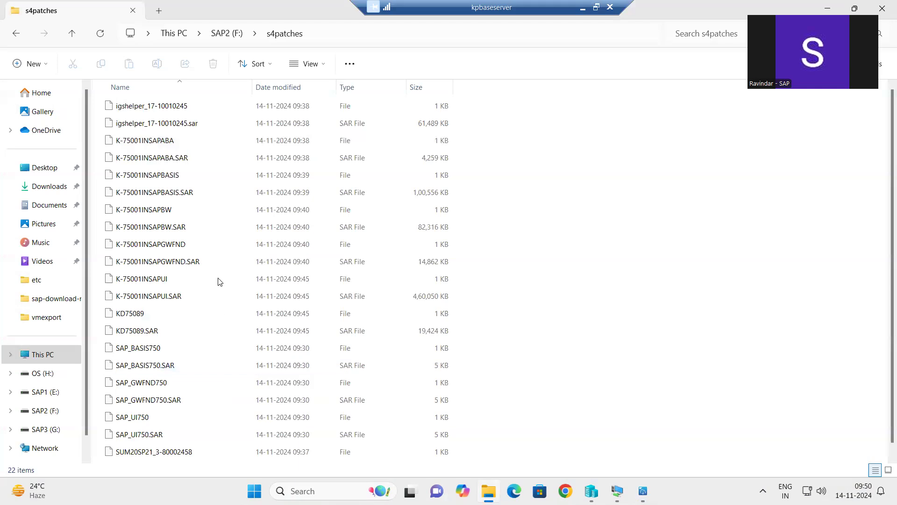
pyautogui.hotkey('ctrl', 'a')
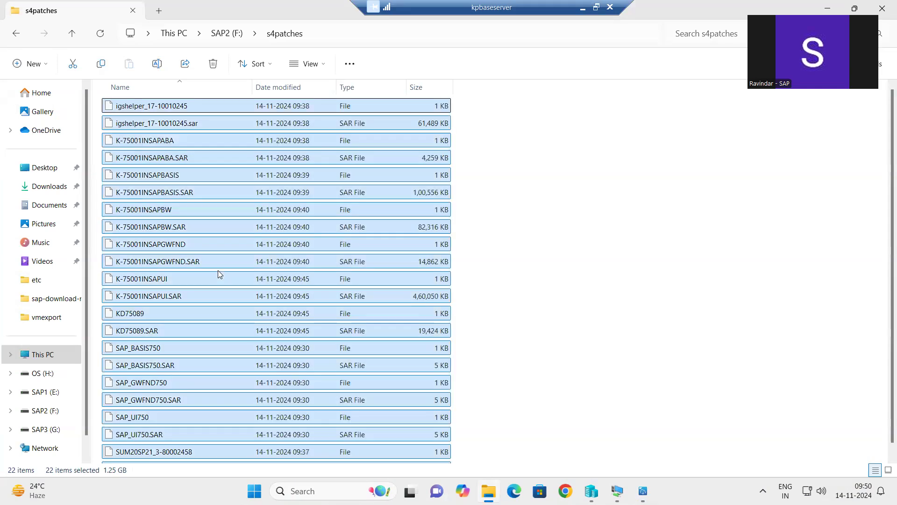
# - Copy the selected patch files, abandoning a \\kponline1 address entry, and switch to the remote server session
pyautogui.click(357, 33)
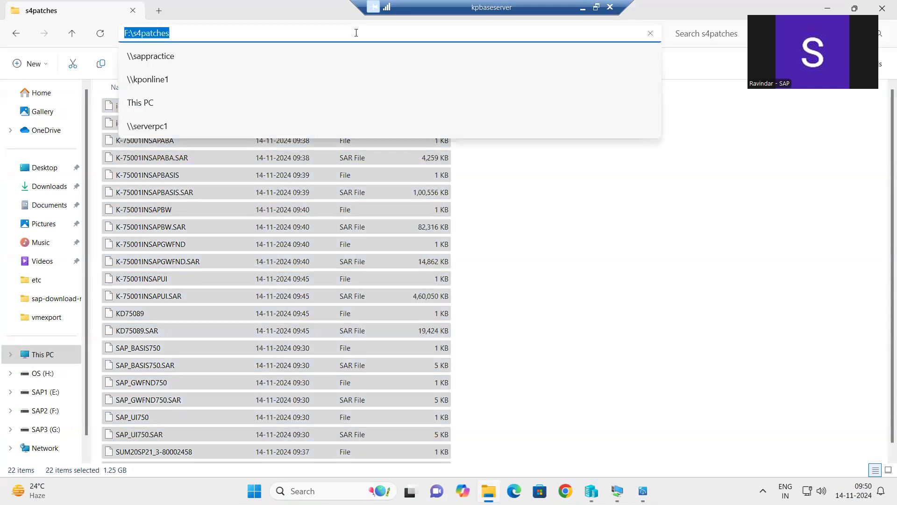
pyautogui.write('\\\\kponline1')
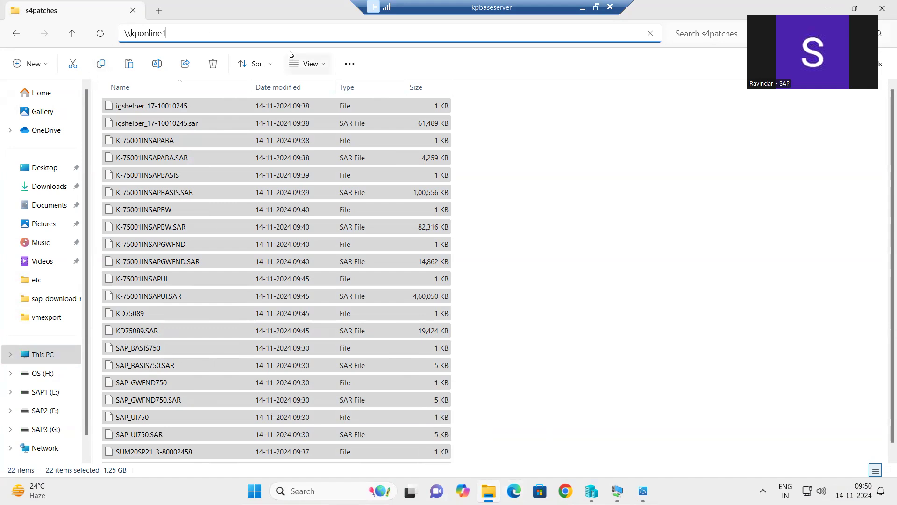
pyautogui.moveTo(617, 491)
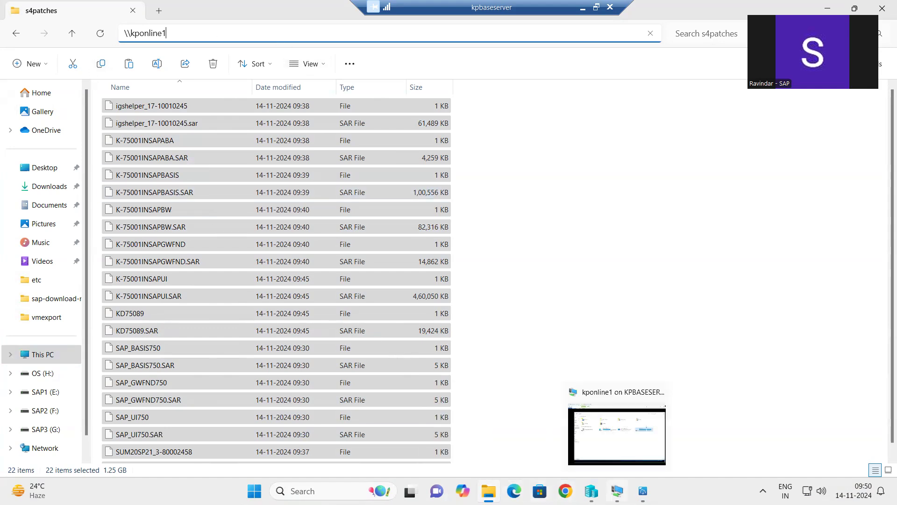
pyautogui.press('Escape')
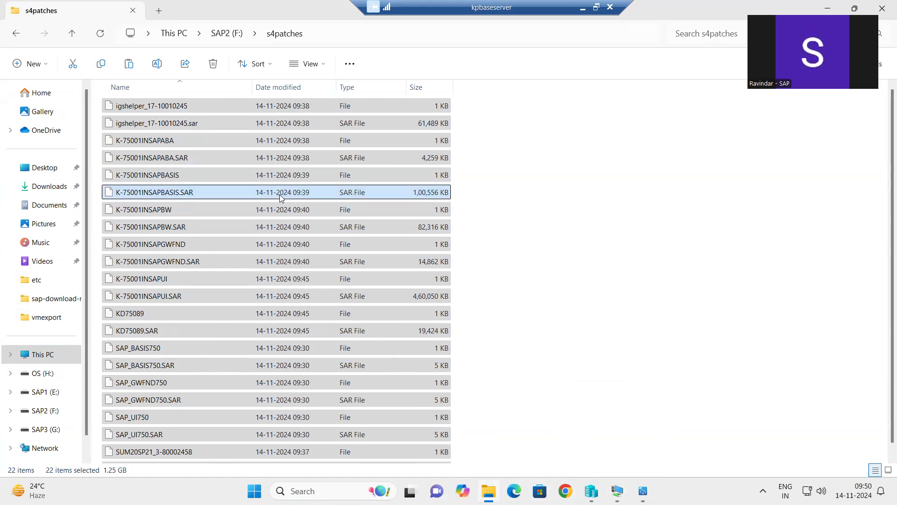
pyautogui.rightClick(281, 197)
pyautogui.click(317, 210)
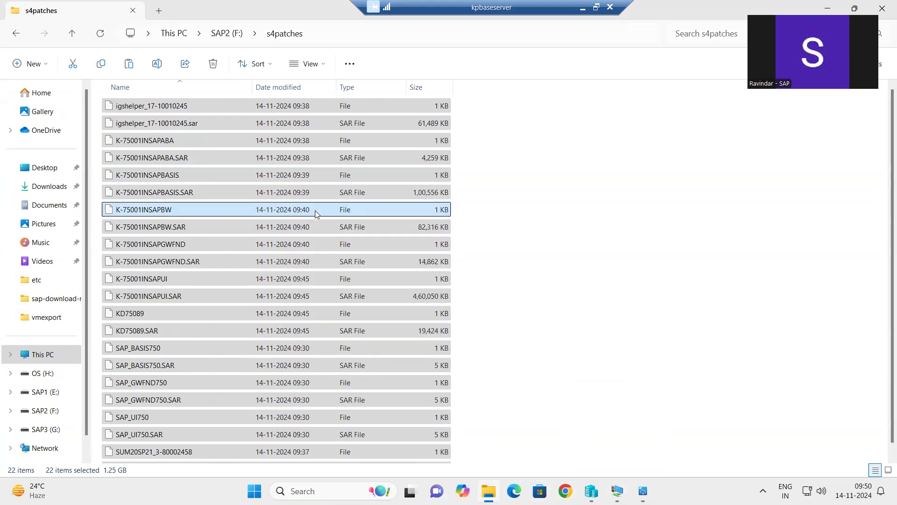
pyautogui.moveTo(617, 490)
pyautogui.click(620, 441)
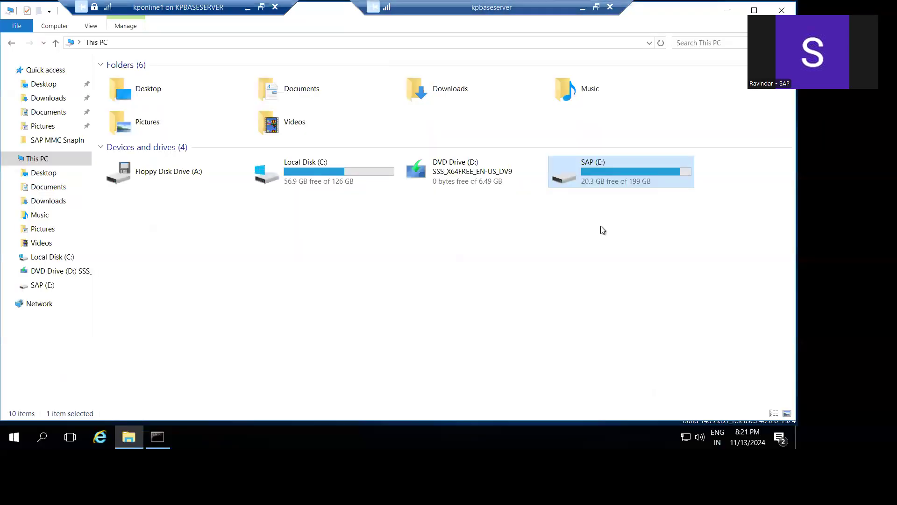
# - Create and open a new 'patches' folder under E:\usr\sap on the server, then return to the browser
pyautogui.doubleClick(609, 175)
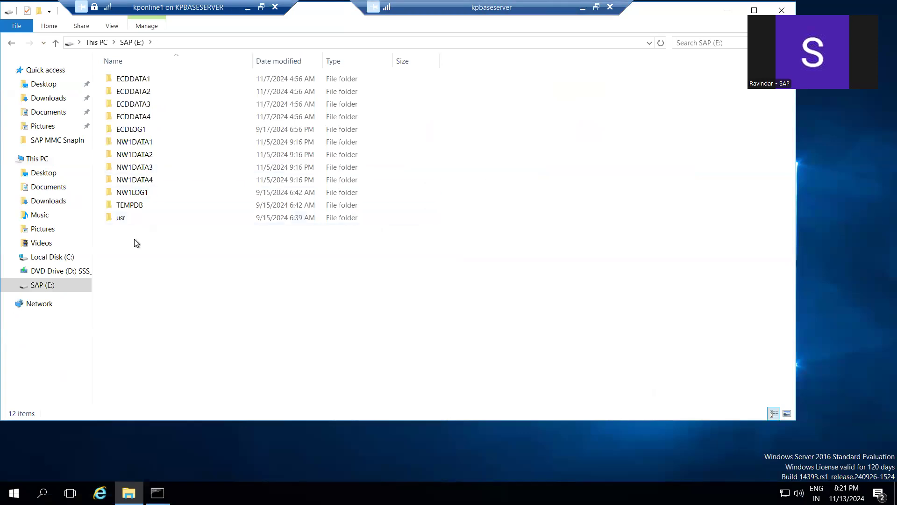
pyautogui.doubleClick(120, 219)
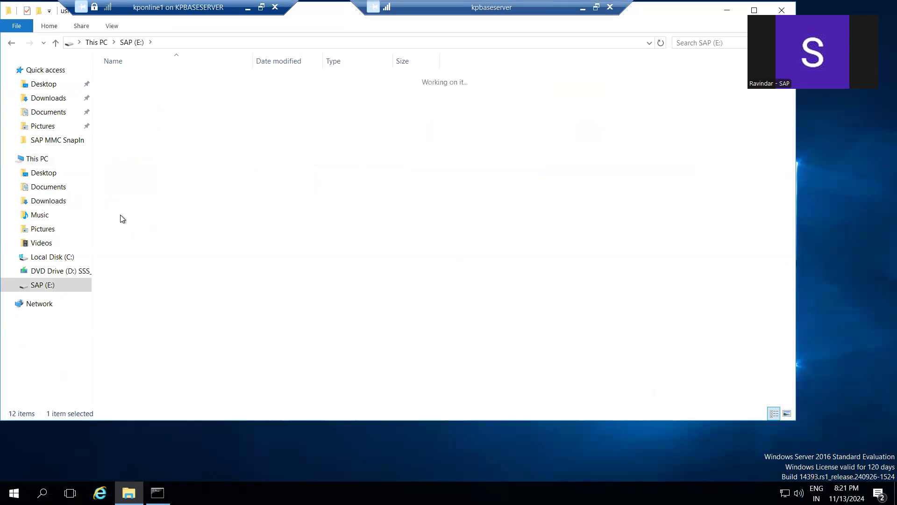
pyautogui.doubleClick(123, 79)
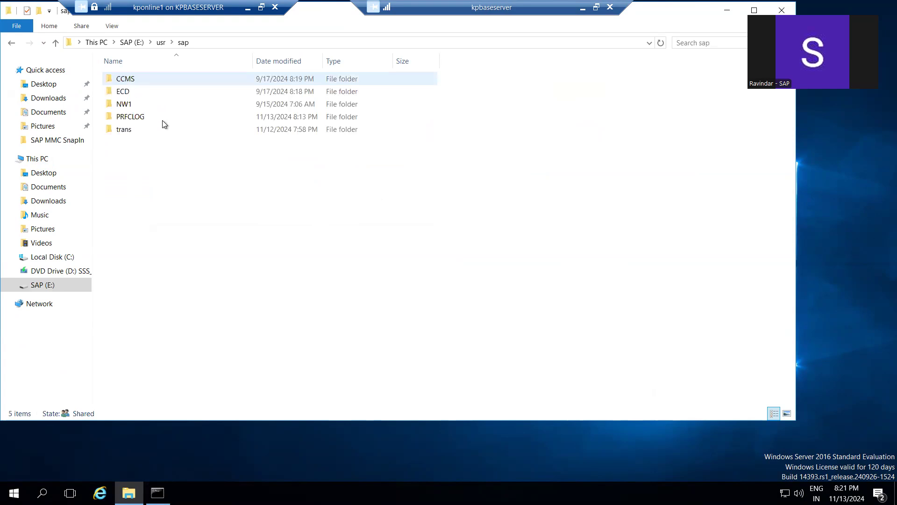
pyautogui.rightClick(181, 209)
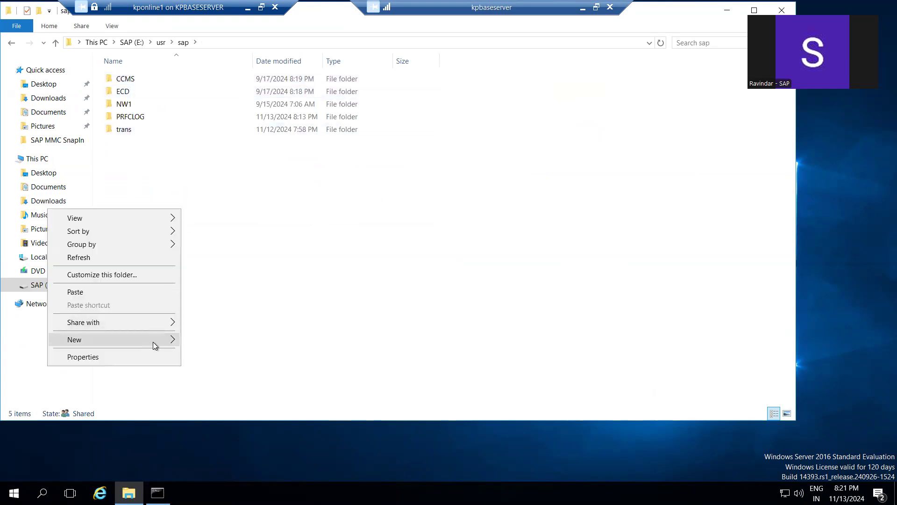
pyautogui.moveTo(153, 341)
pyautogui.click(203, 342)
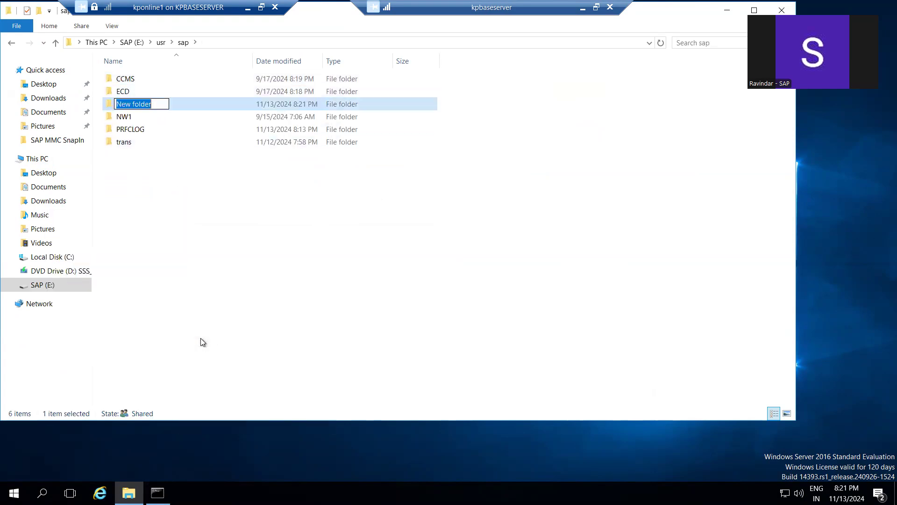
pyautogui.write('patches')
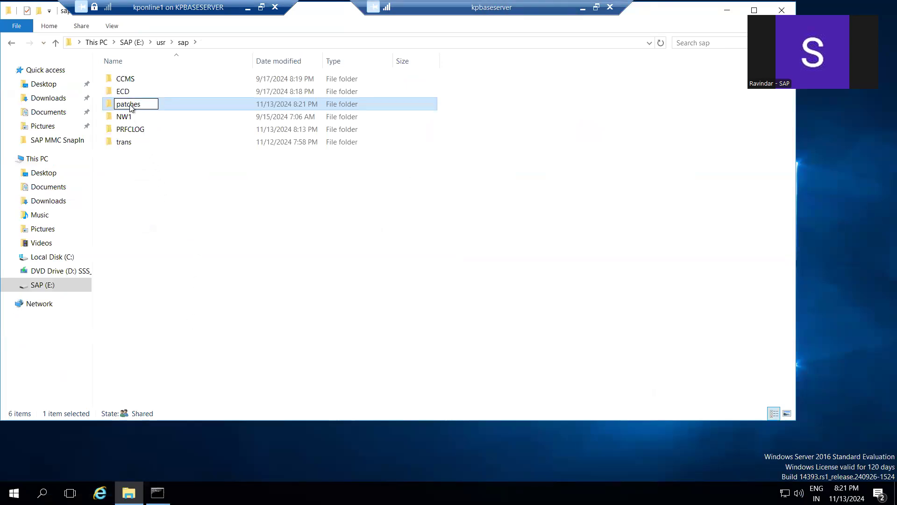
pyautogui.press('Return')
pyautogui.doubleClick(131, 118)
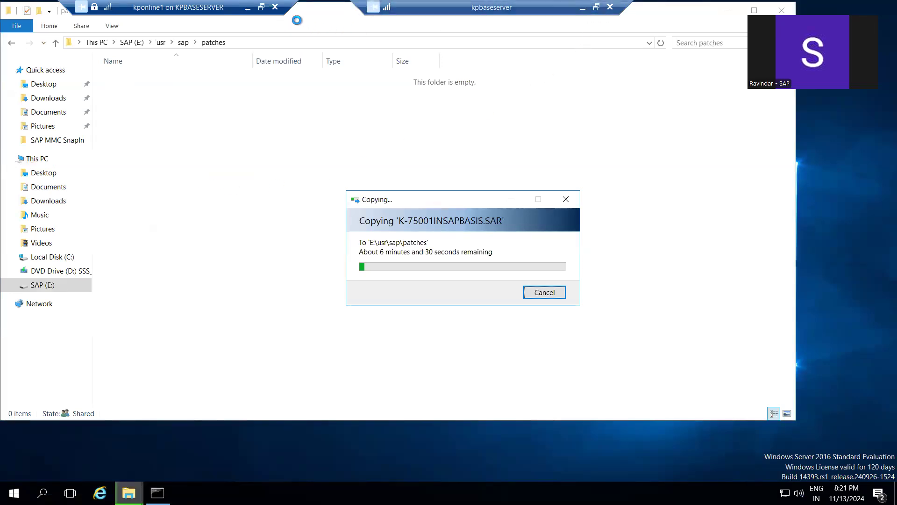
pyautogui.click(583, 7)
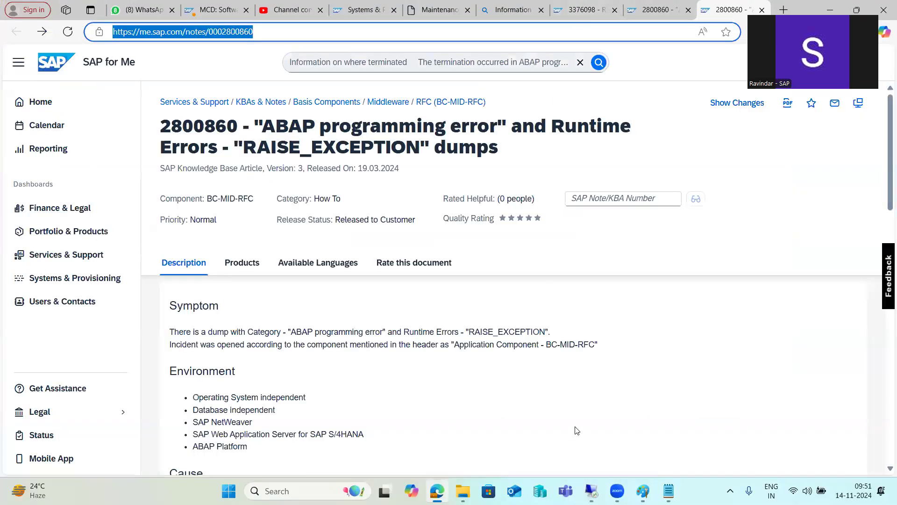
# - Check the patch copy on the server, then clear the SAP for Me search box on KBA 2800860
pyautogui.moveTo(591, 490)
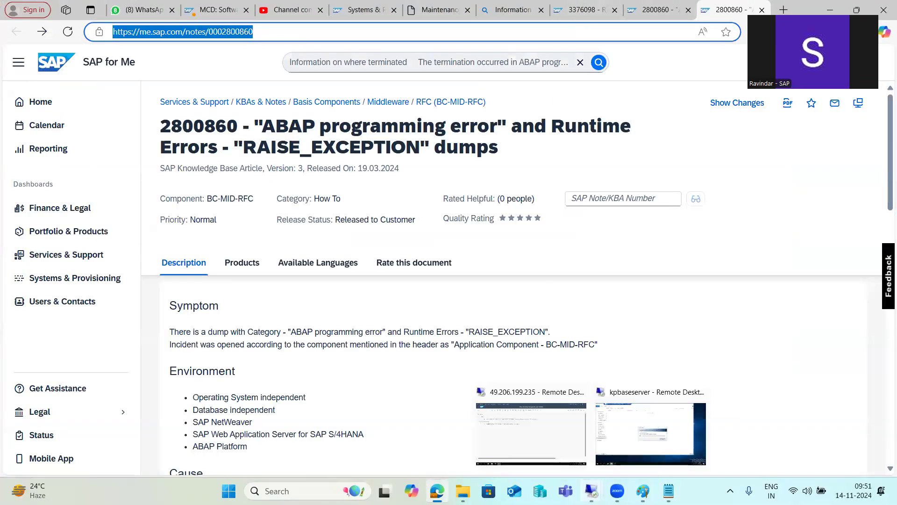
pyautogui.click(627, 448)
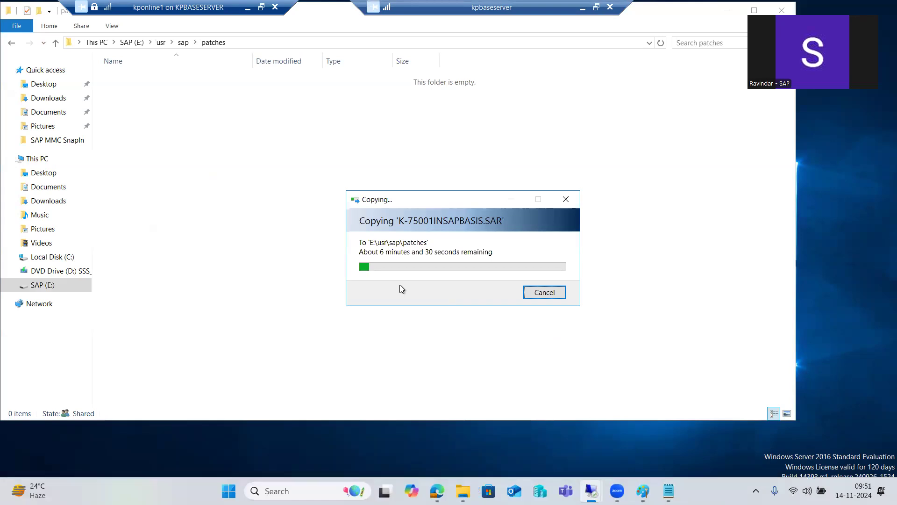
pyautogui.click(581, 8)
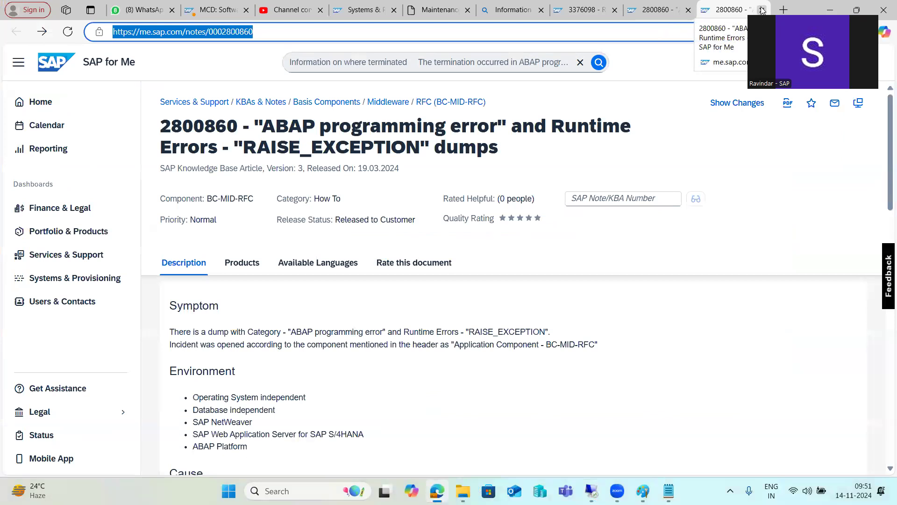
pyautogui.click(575, 68)
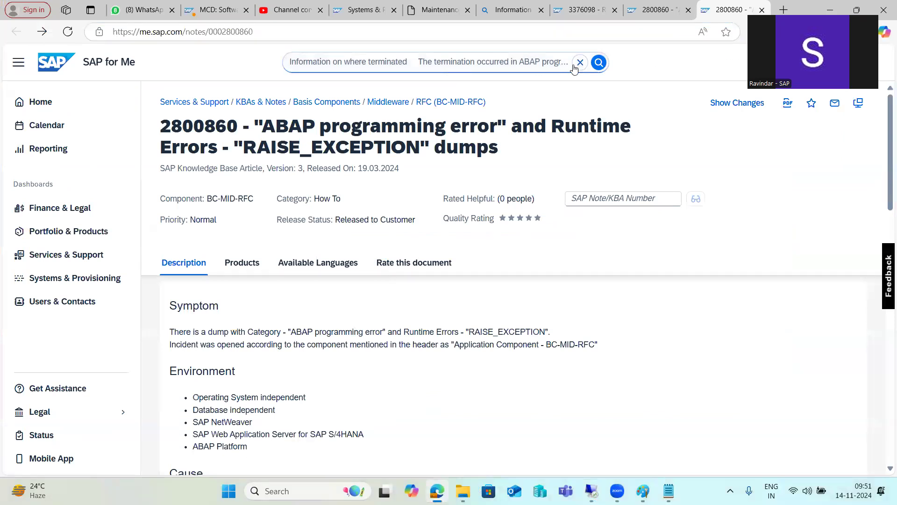
pyautogui.click(580, 62)
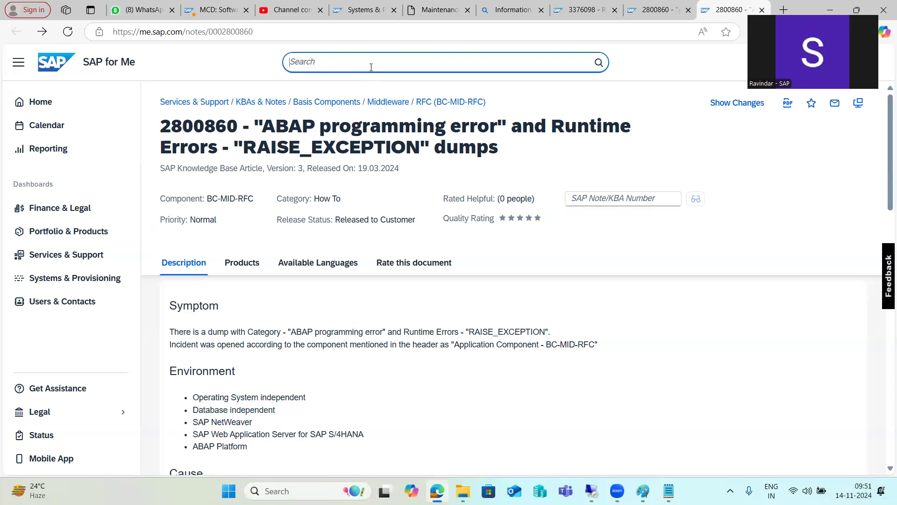
pyautogui.scroll(-5, 210, 346)
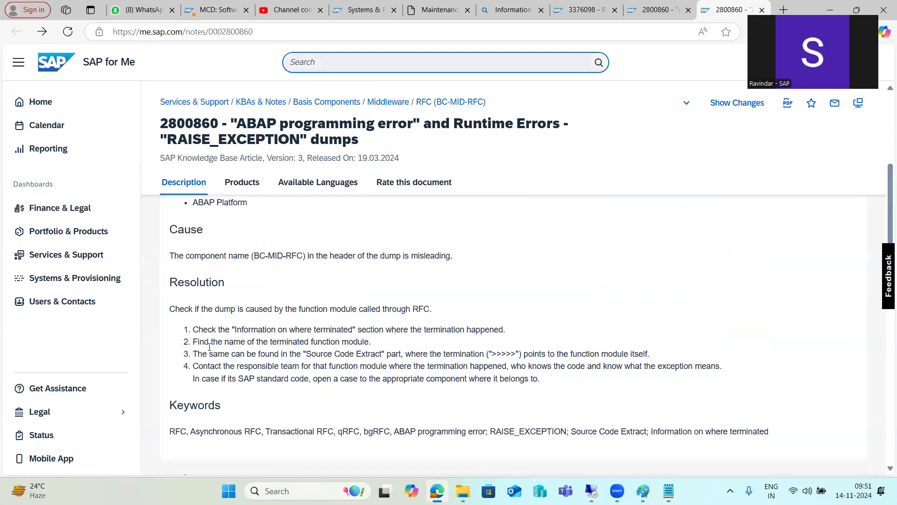
pyautogui.moveTo(169, 282); pyautogui.dragTo(469, 379)
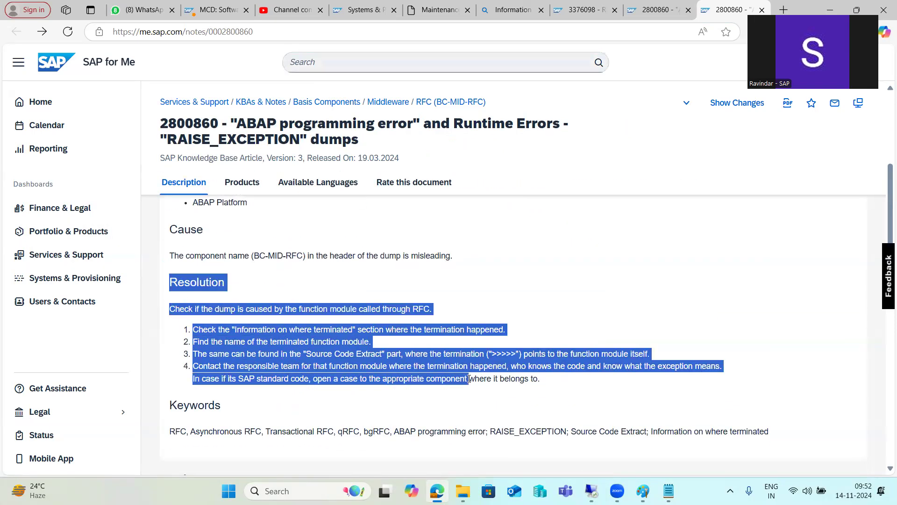
pyautogui.scroll(5, 421, 374)
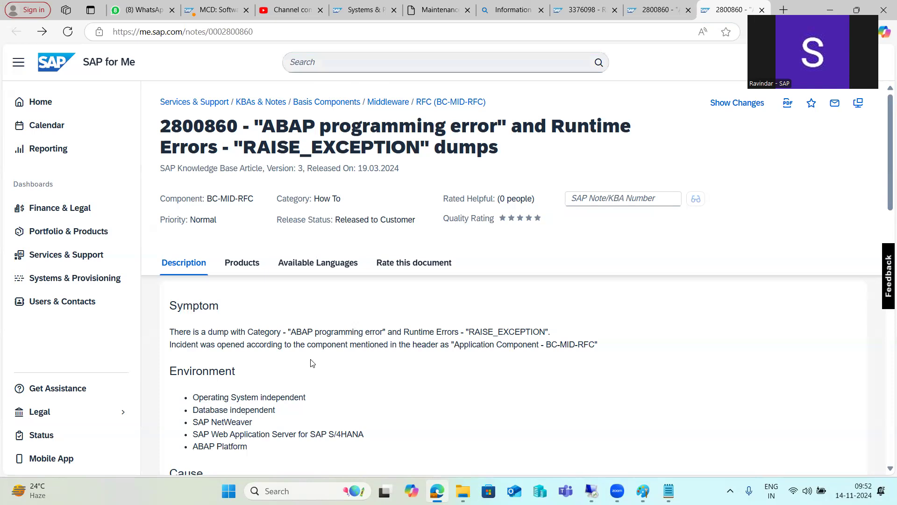
pyautogui.doubleClick(194, 133)
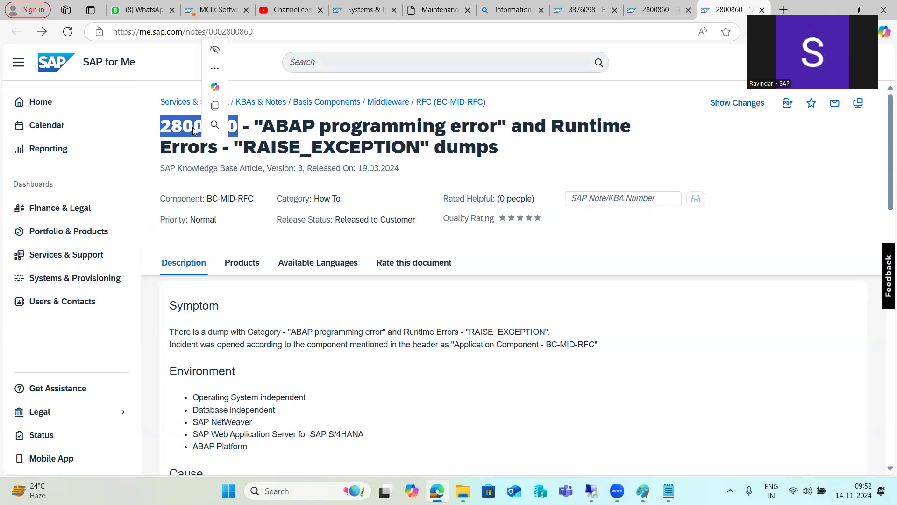
pyautogui.hotkey('ctrl', 'c')
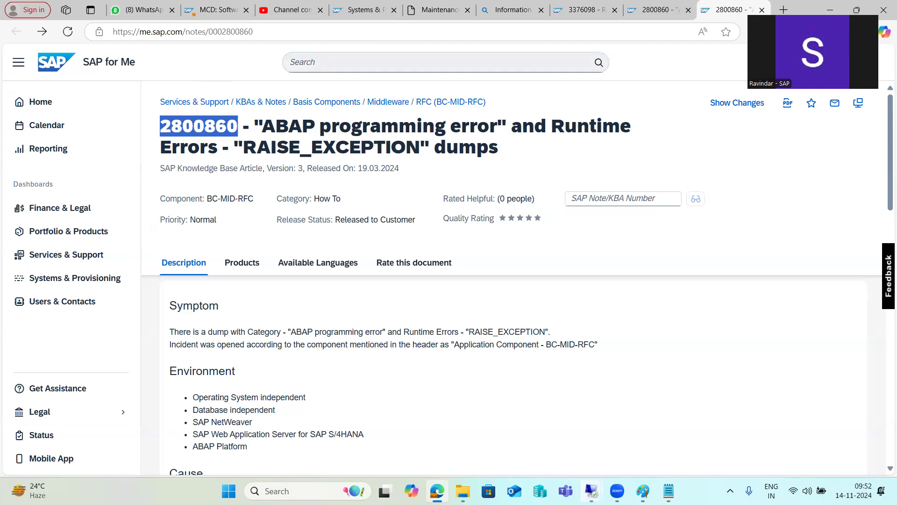
pyautogui.moveTo(591, 490)
pyautogui.moveTo(207, 198); pyautogui.dragTo(215, 200)
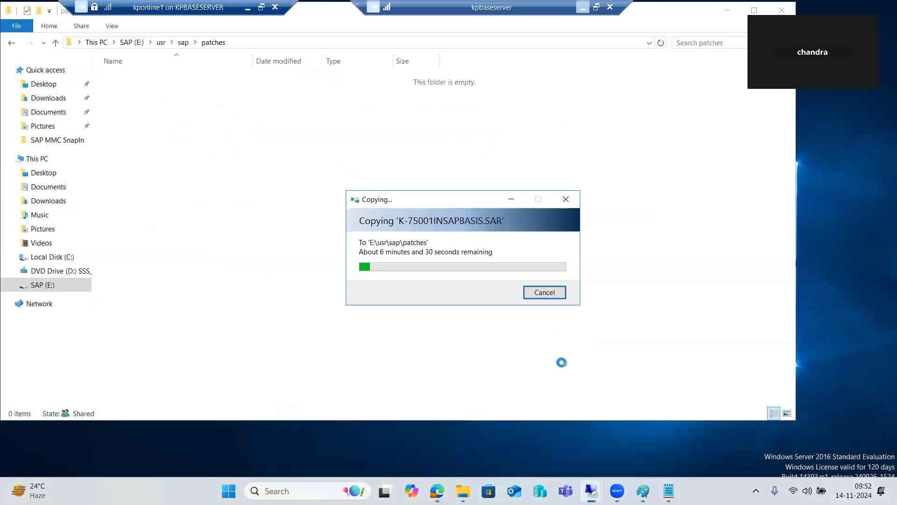
pyautogui.click(647, 422)
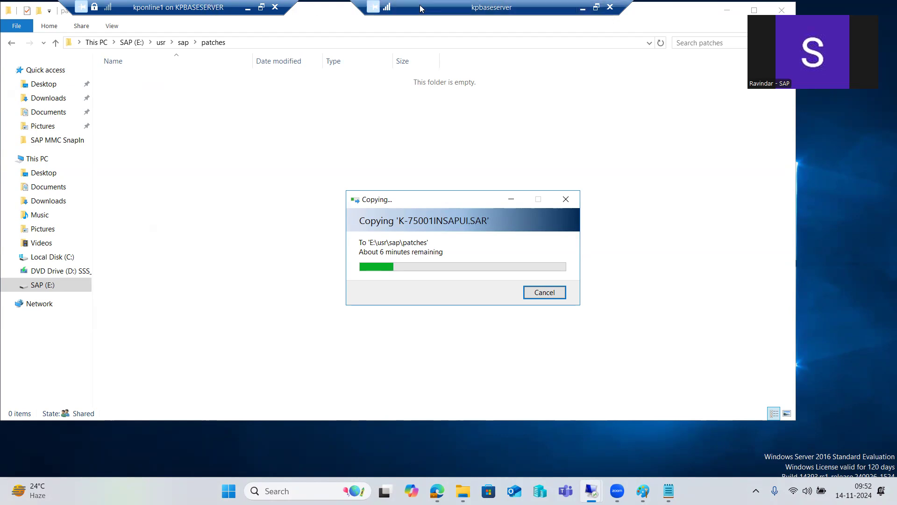
pyautogui.click(584, 13)
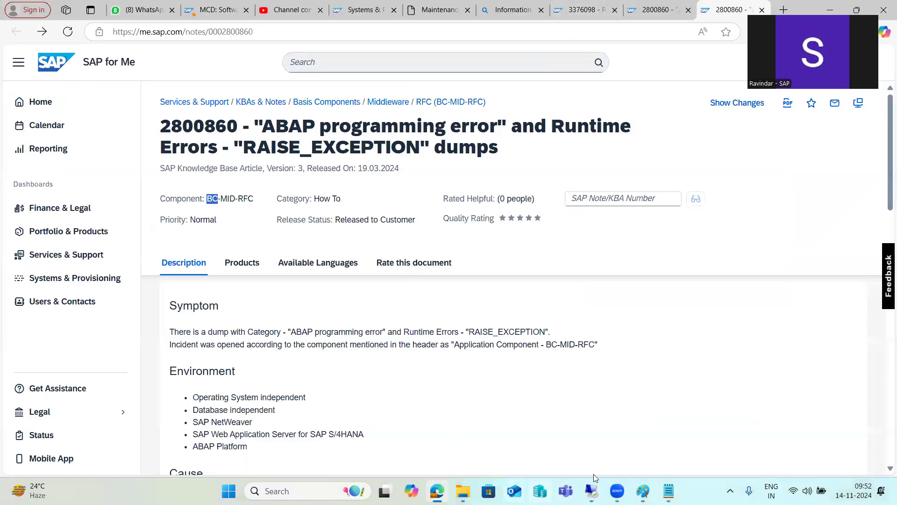